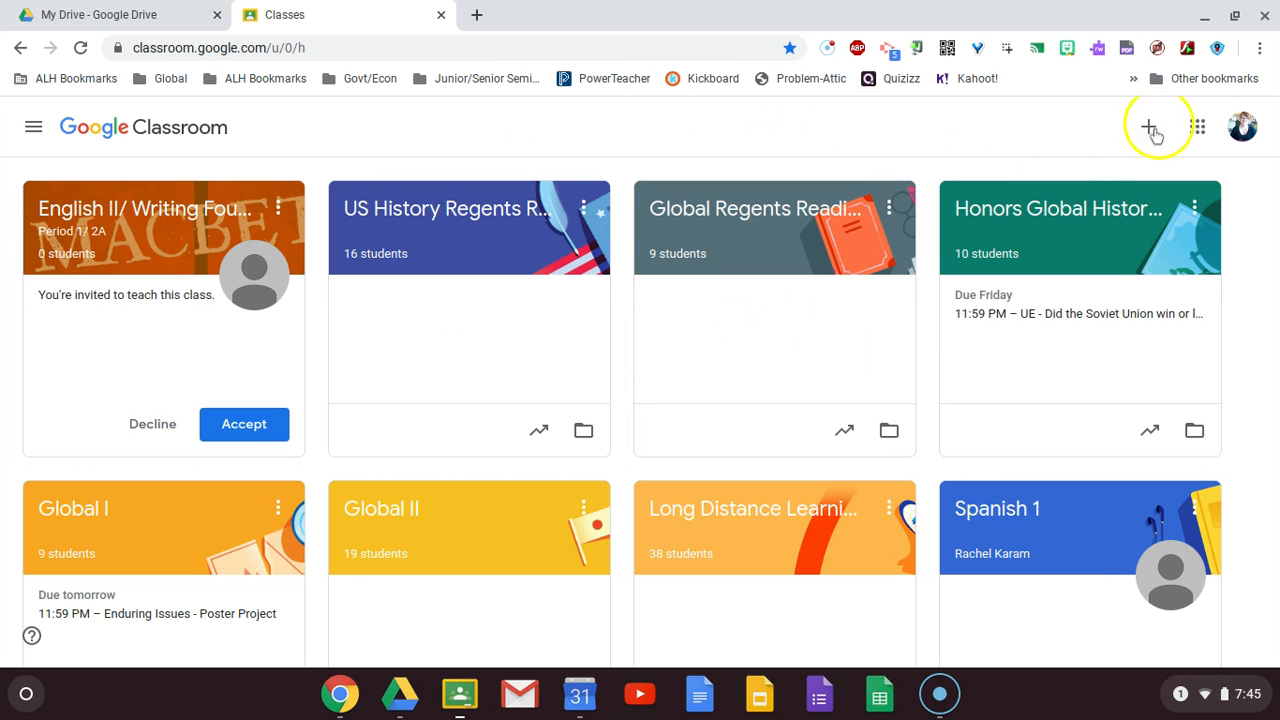
pyautogui.click(1151, 129)
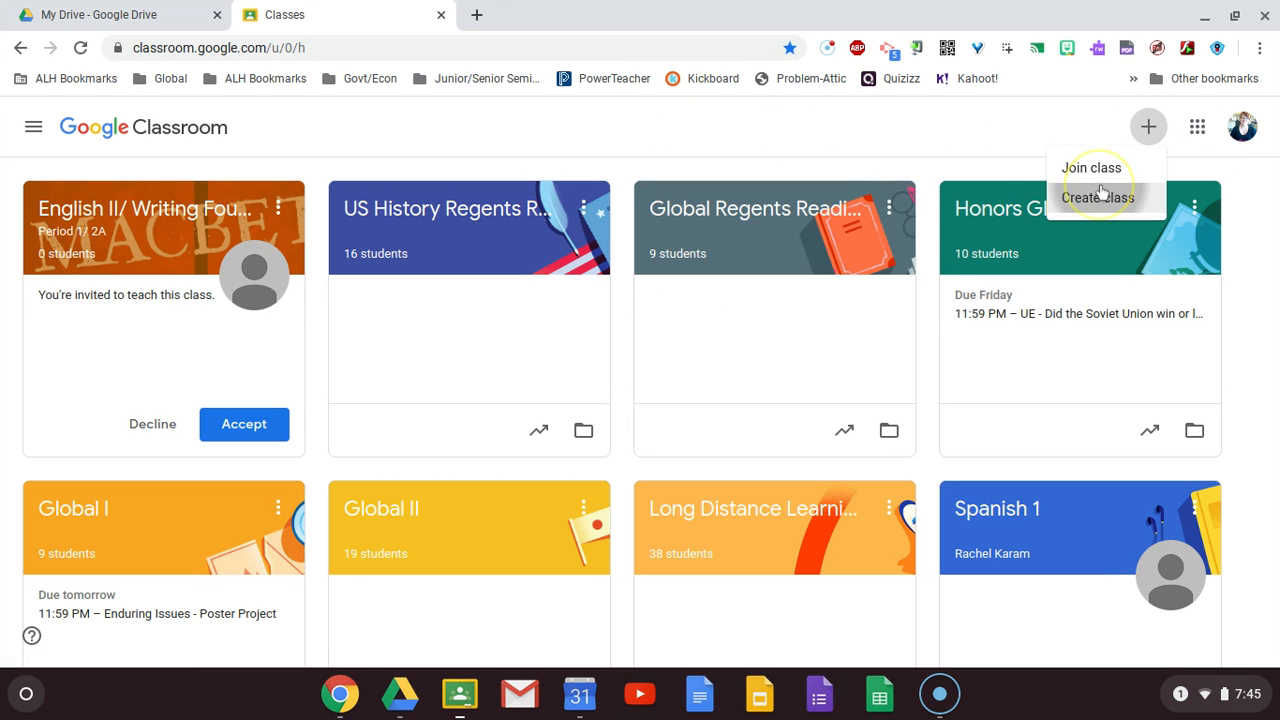
pyautogui.click(1099, 189)
pyautogui.click(429, 277)
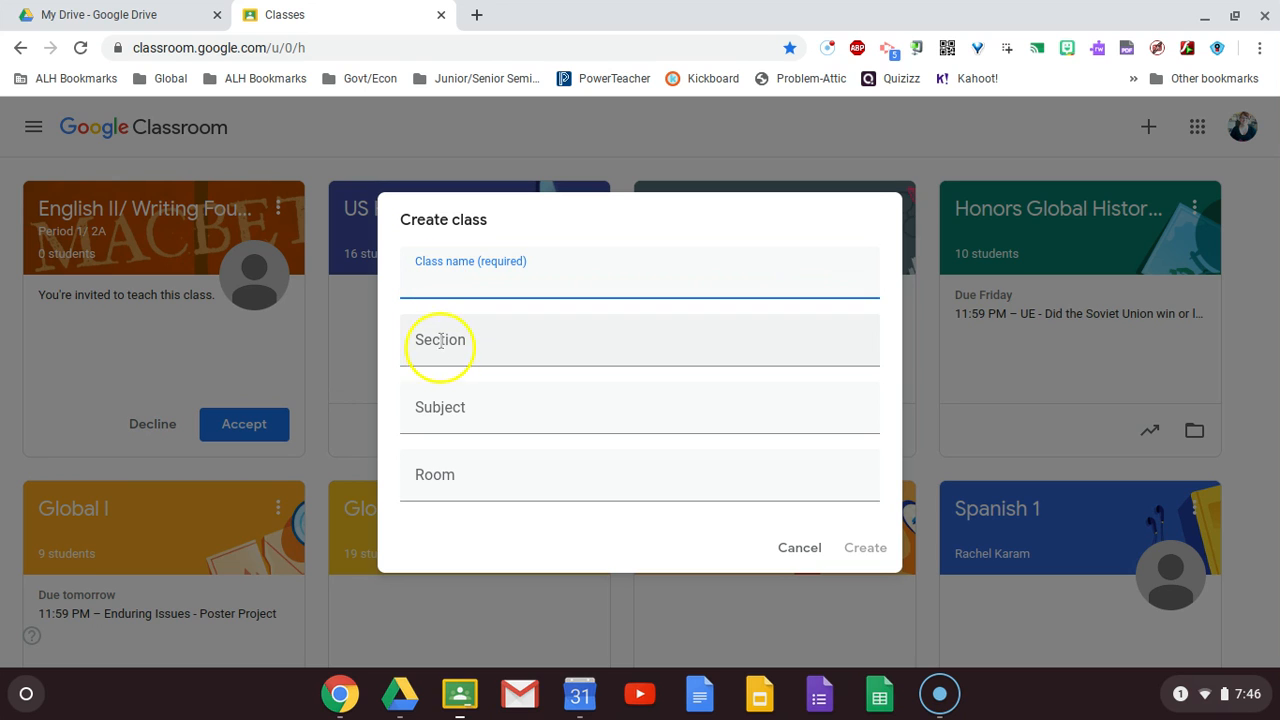
pyautogui.click(430, 274)
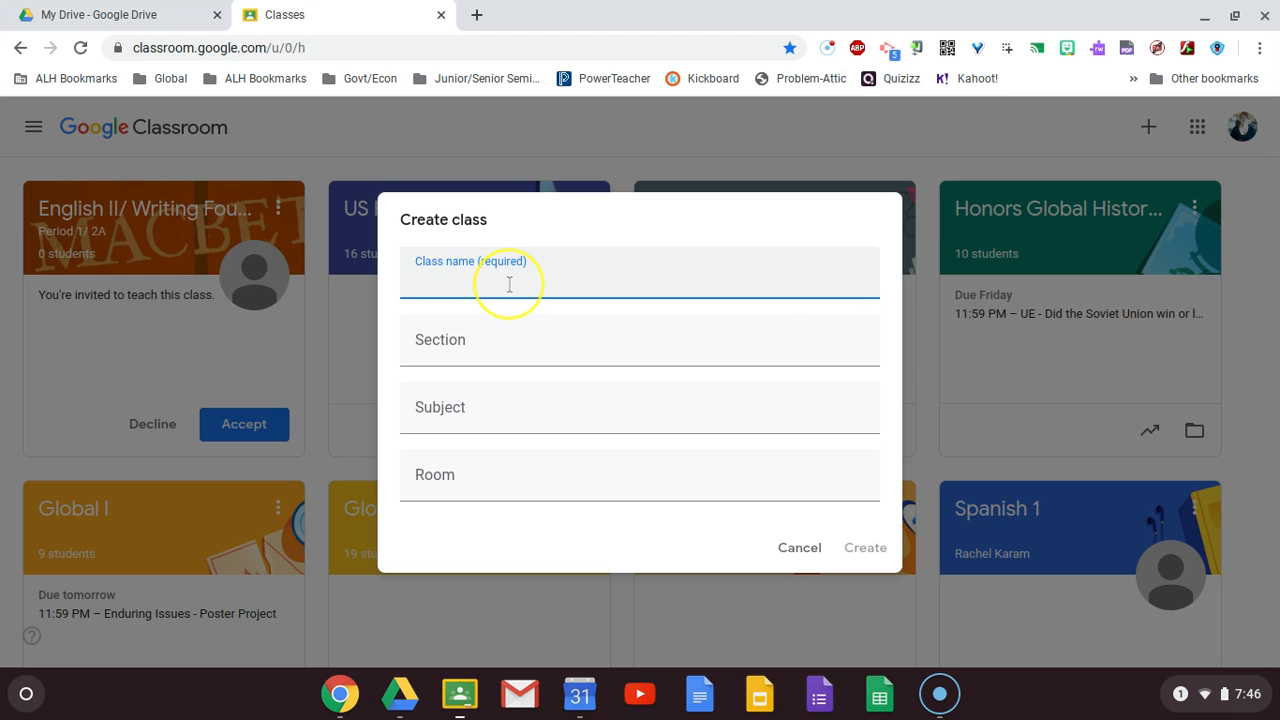
pyautogui.click(797, 548)
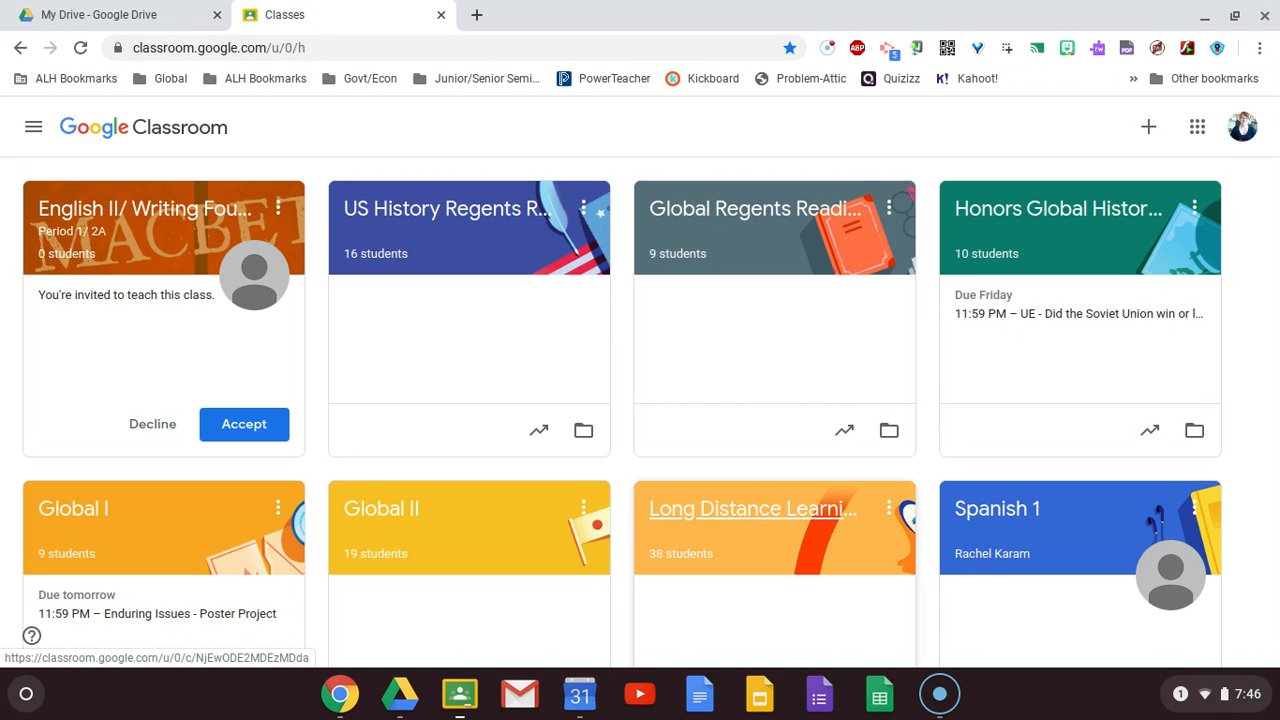
# - Open the Long Distance Learning class and view its class code enlarged
pyautogui.click(736, 516)
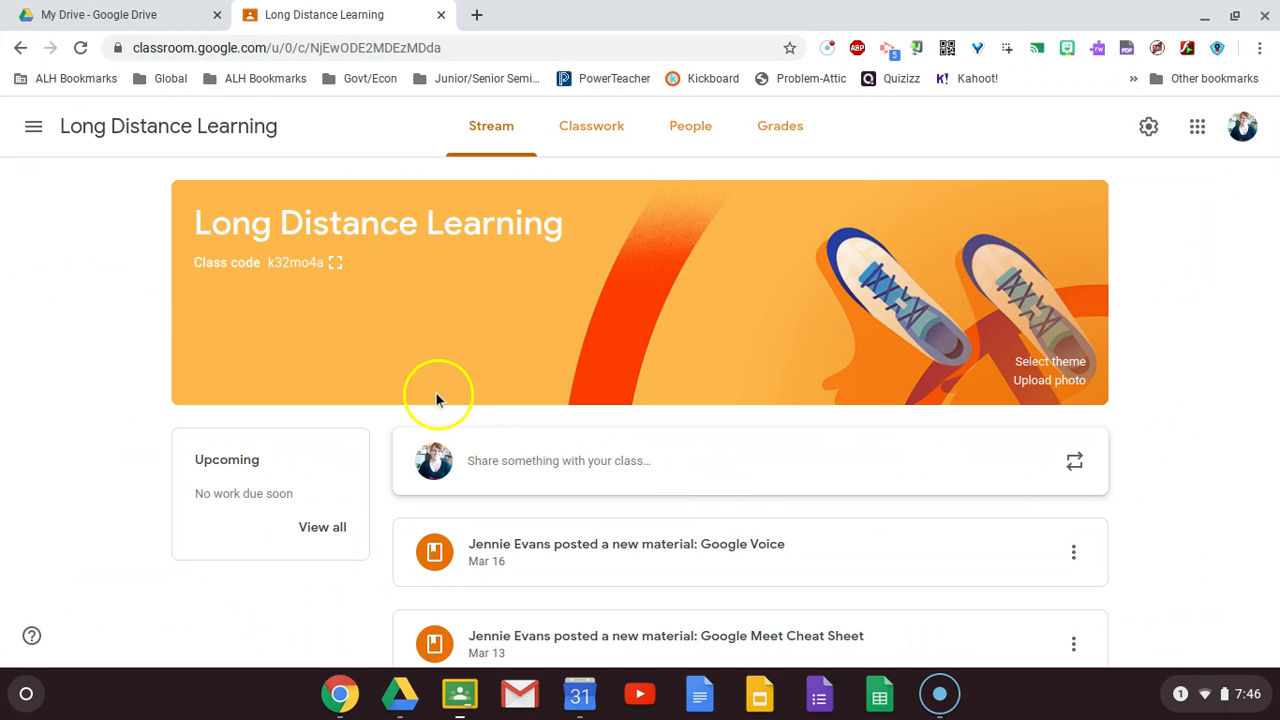
pyautogui.click(335, 263)
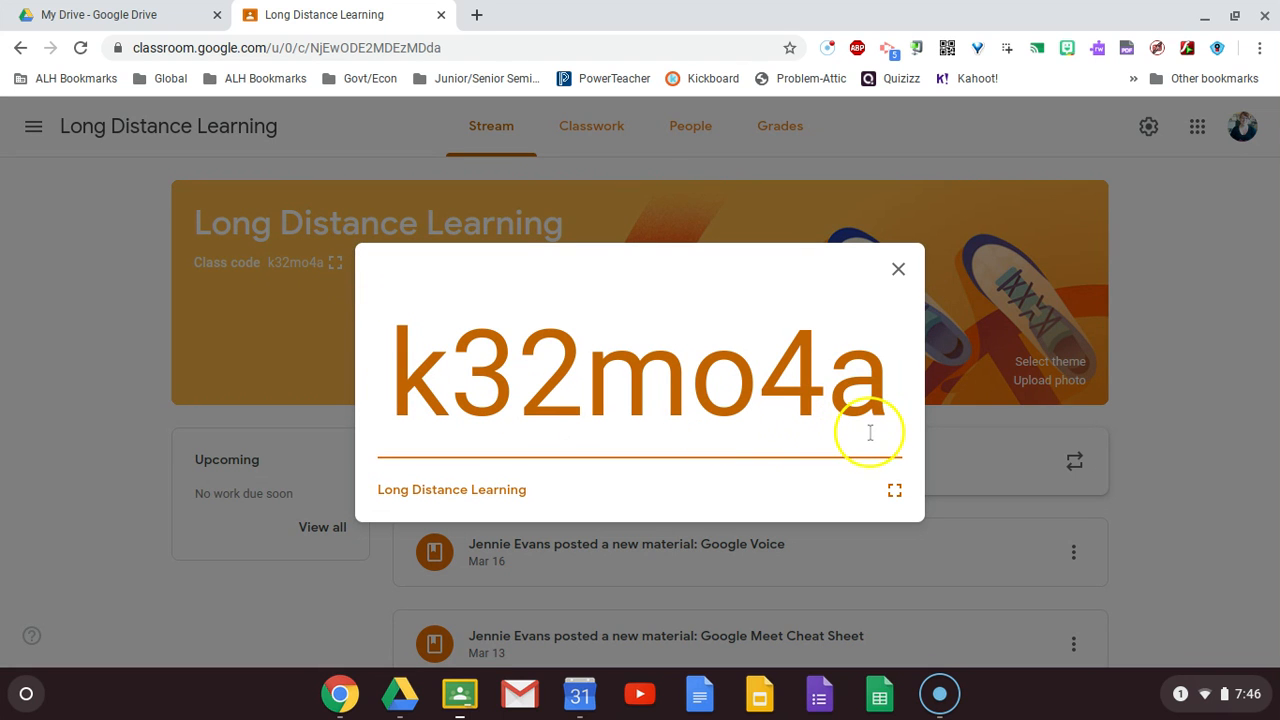
pyautogui.click(898, 268)
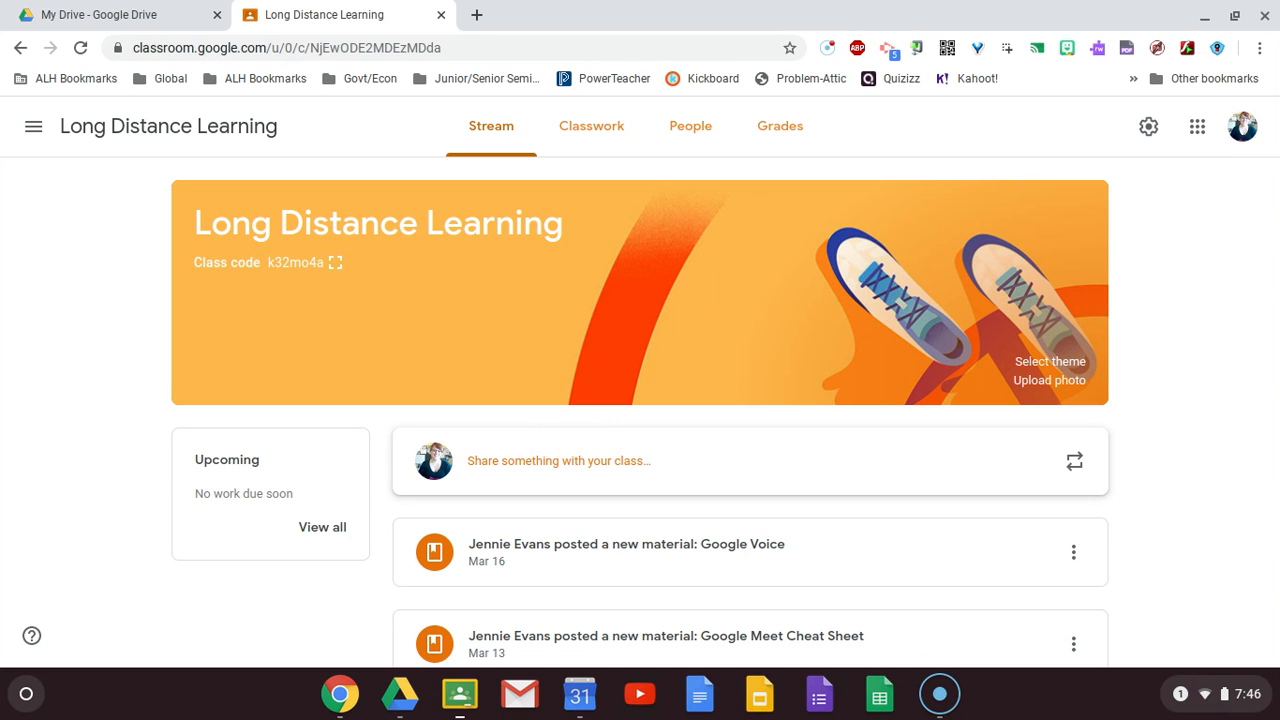
pyautogui.click(589, 474)
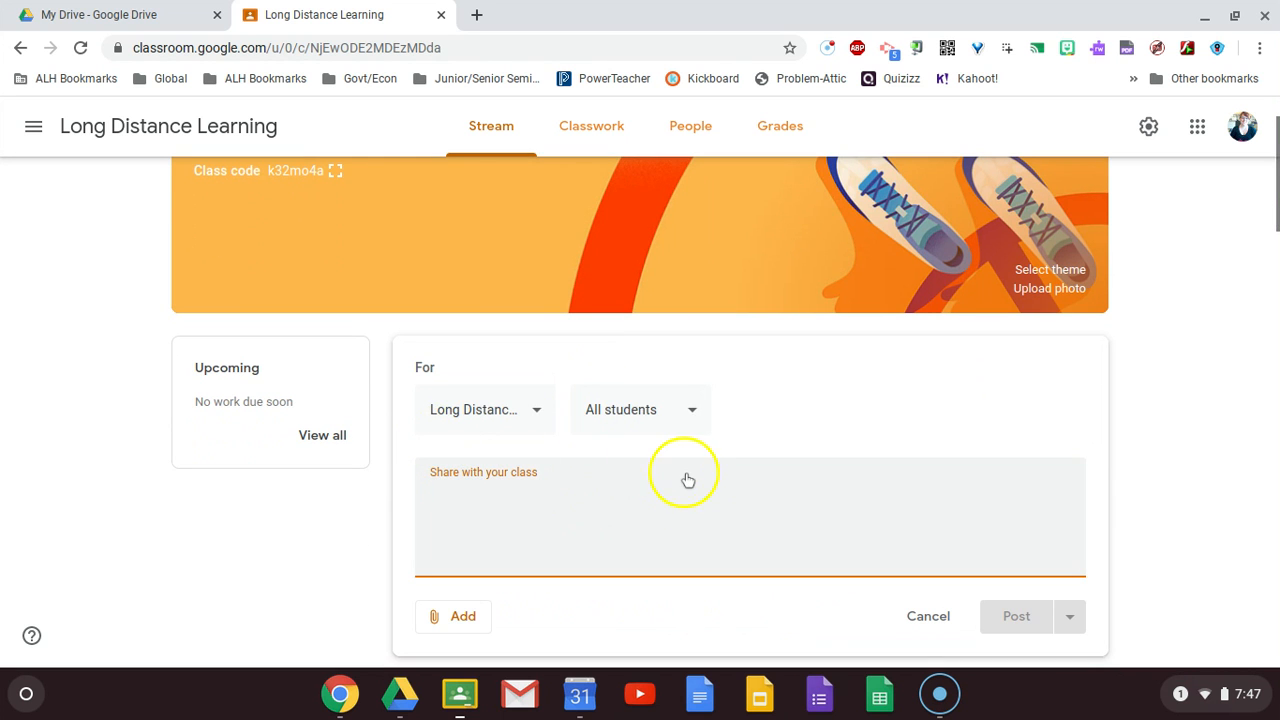
pyautogui.scroll(-2, 687, 480)
pyautogui.scroll(1, 677, 457)
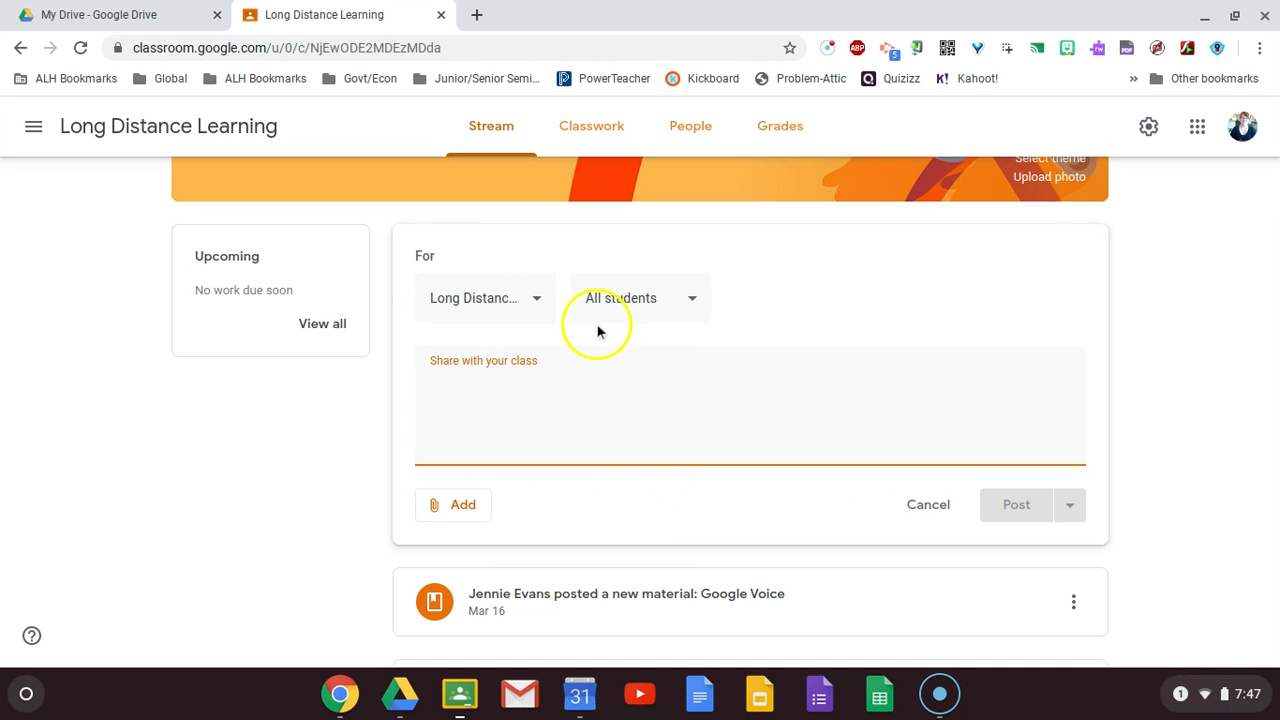
pyautogui.click(621, 303)
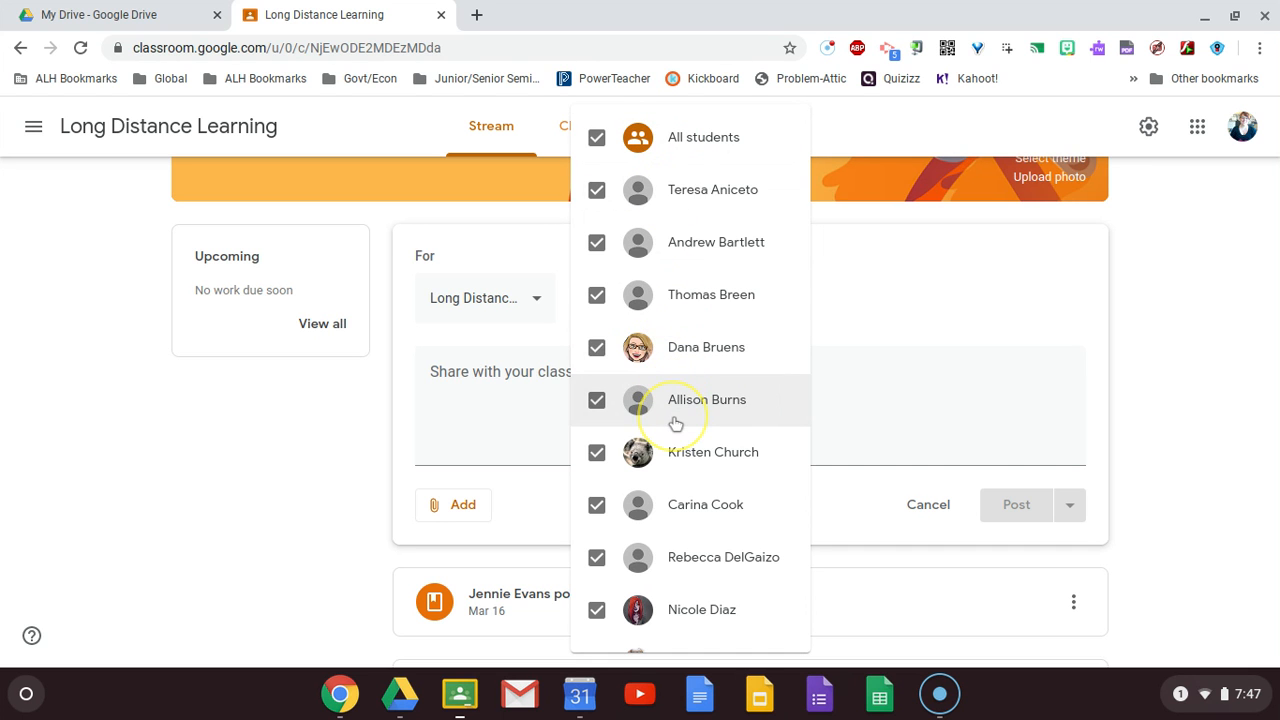
pyautogui.scroll(1, 674, 394)
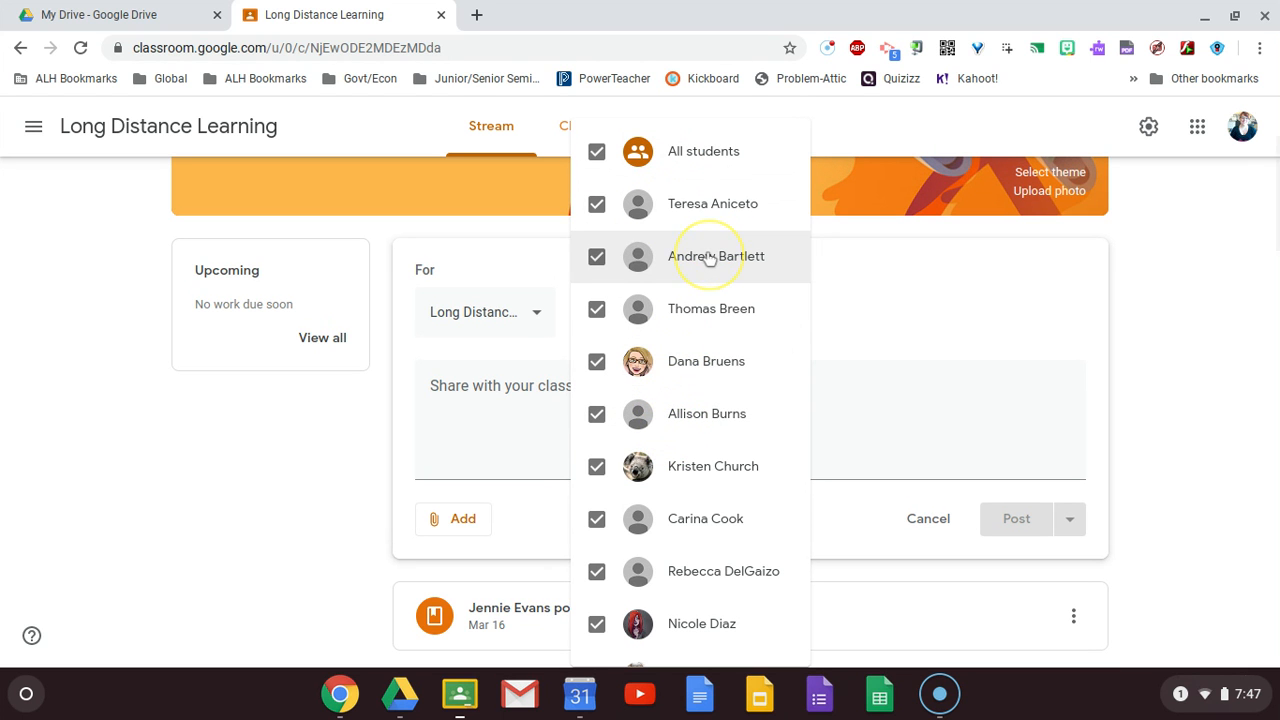
pyautogui.click(597, 151)
pyautogui.click(597, 260)
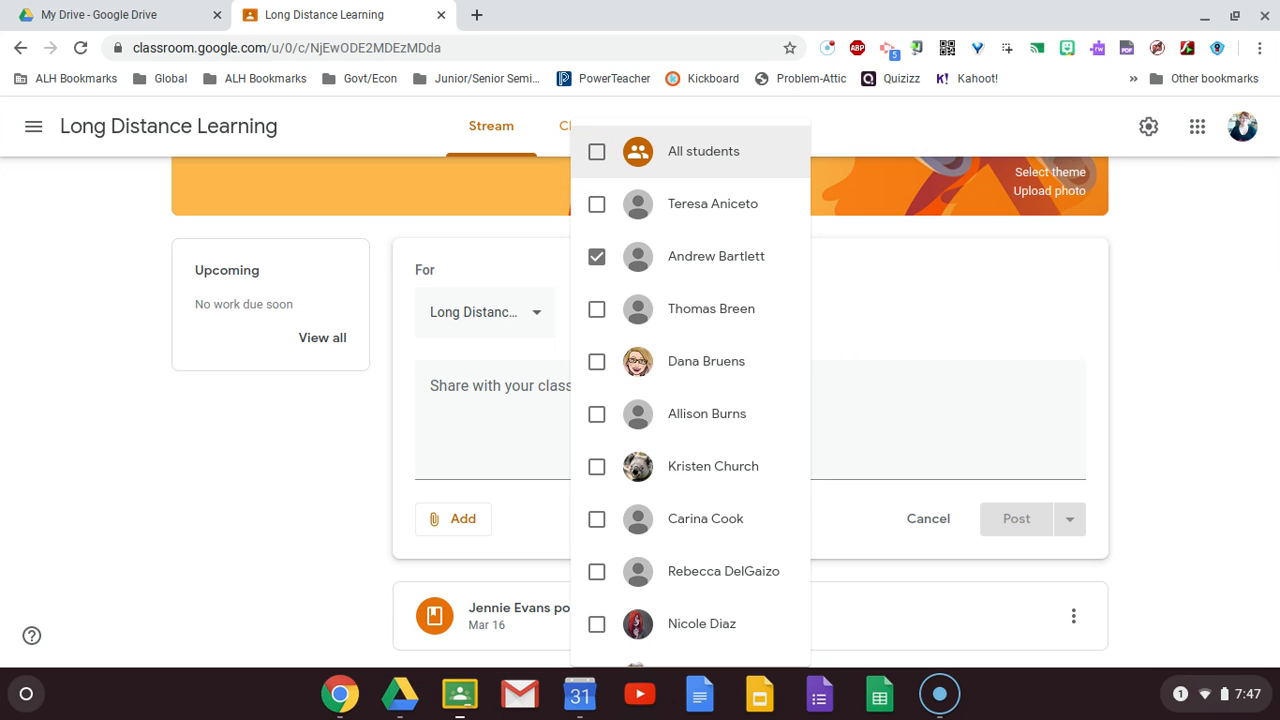
pyautogui.click(597, 151)
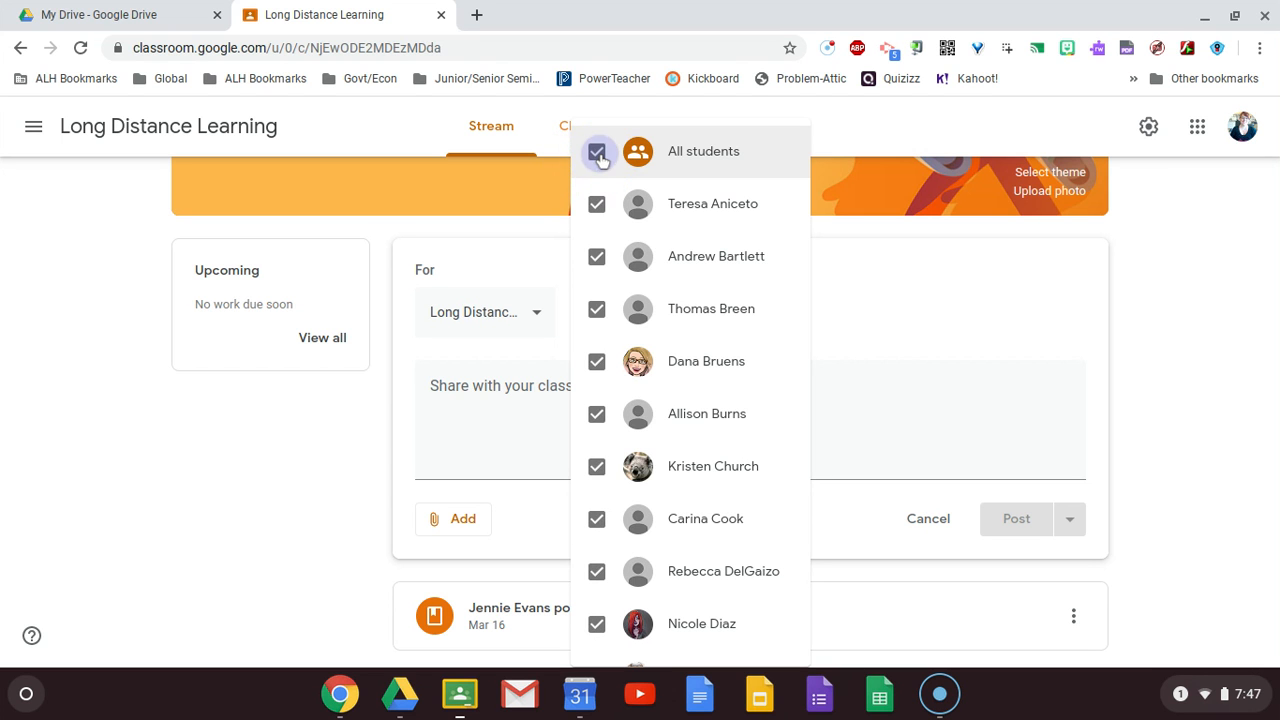
pyautogui.click(357, 385)
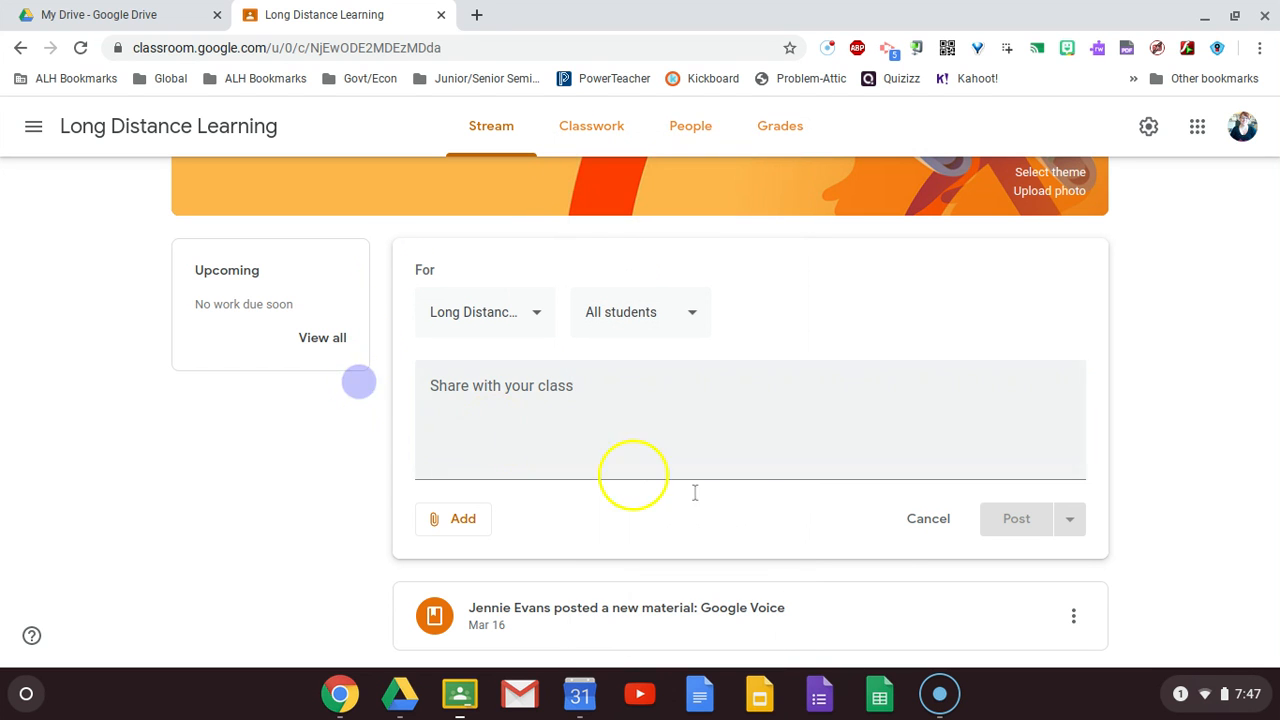
pyautogui.click(917, 536)
pyautogui.scroll(2, 814, 477)
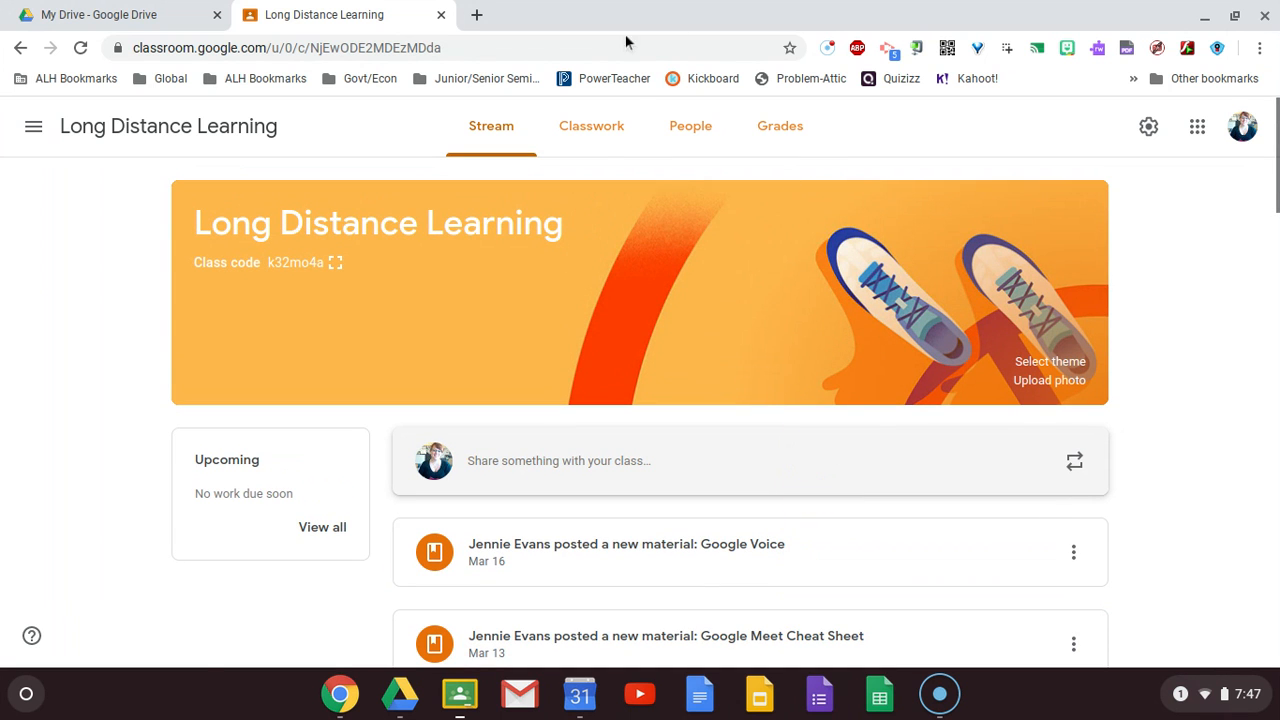
# - Create a new assignment in the class's classwork, titled "Long Distance Learning - Check-In"
pyautogui.click(610, 144)
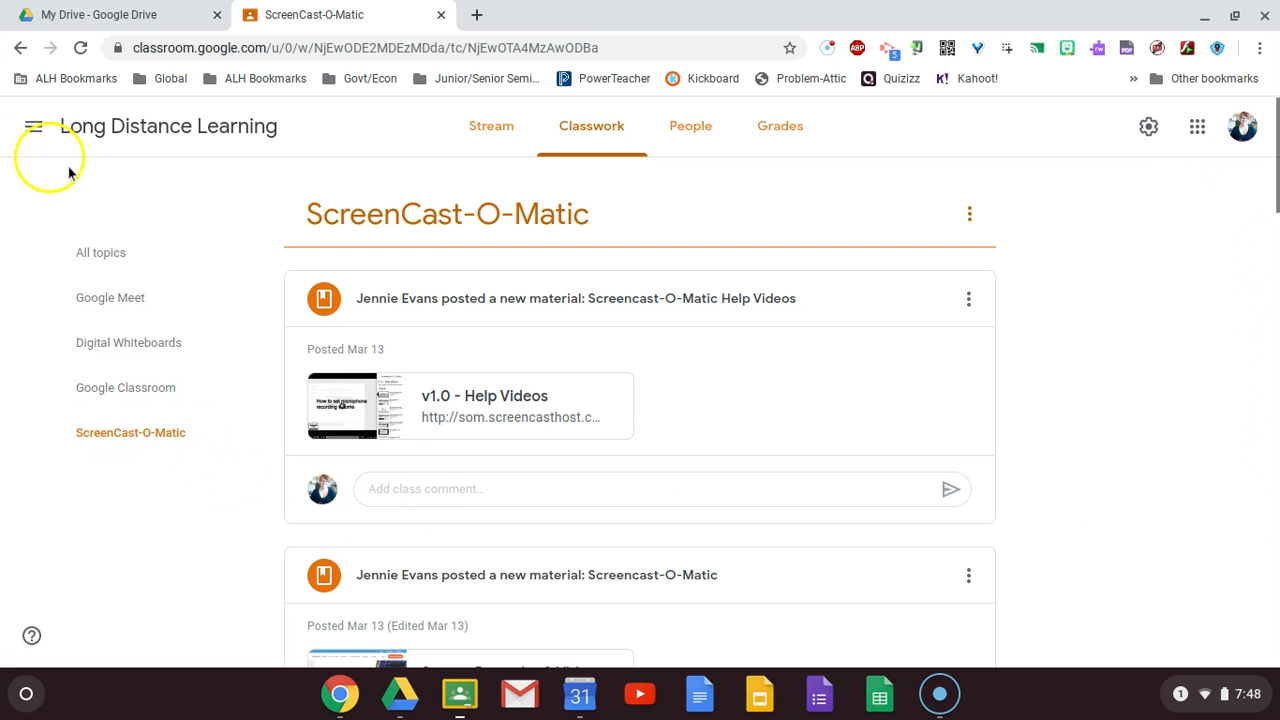
pyautogui.click(92, 248)
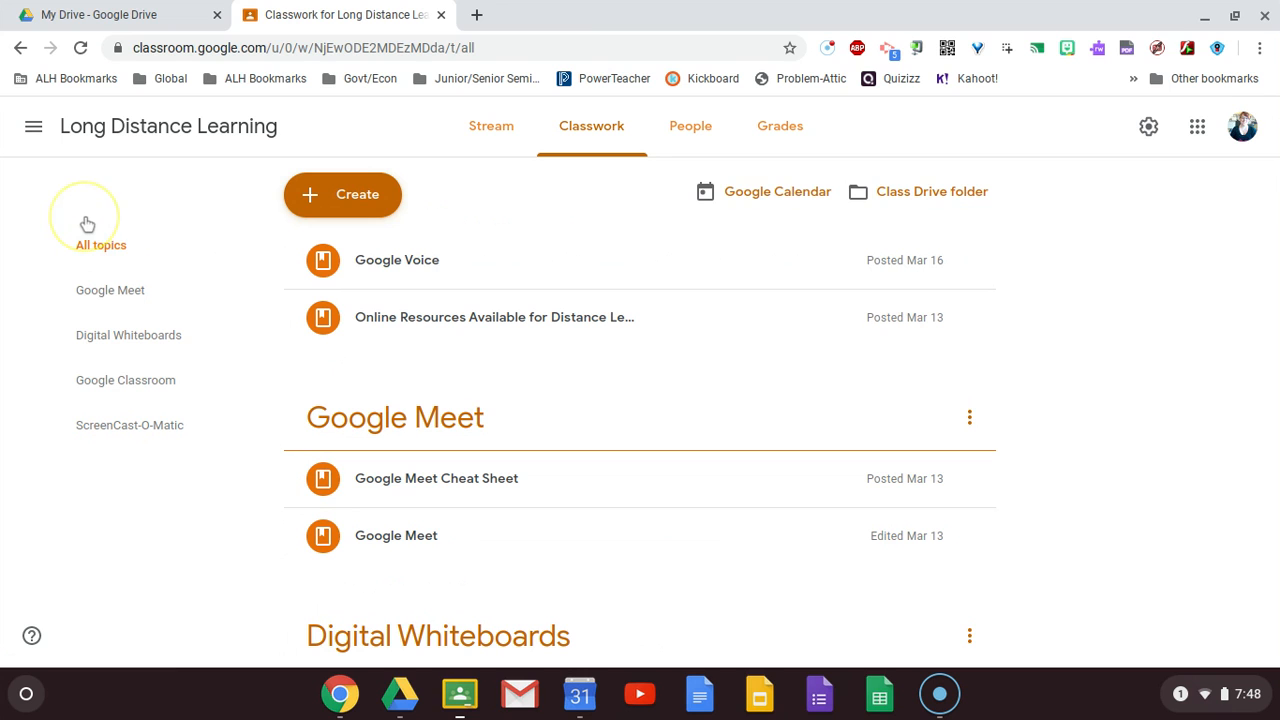
pyautogui.click(368, 211)
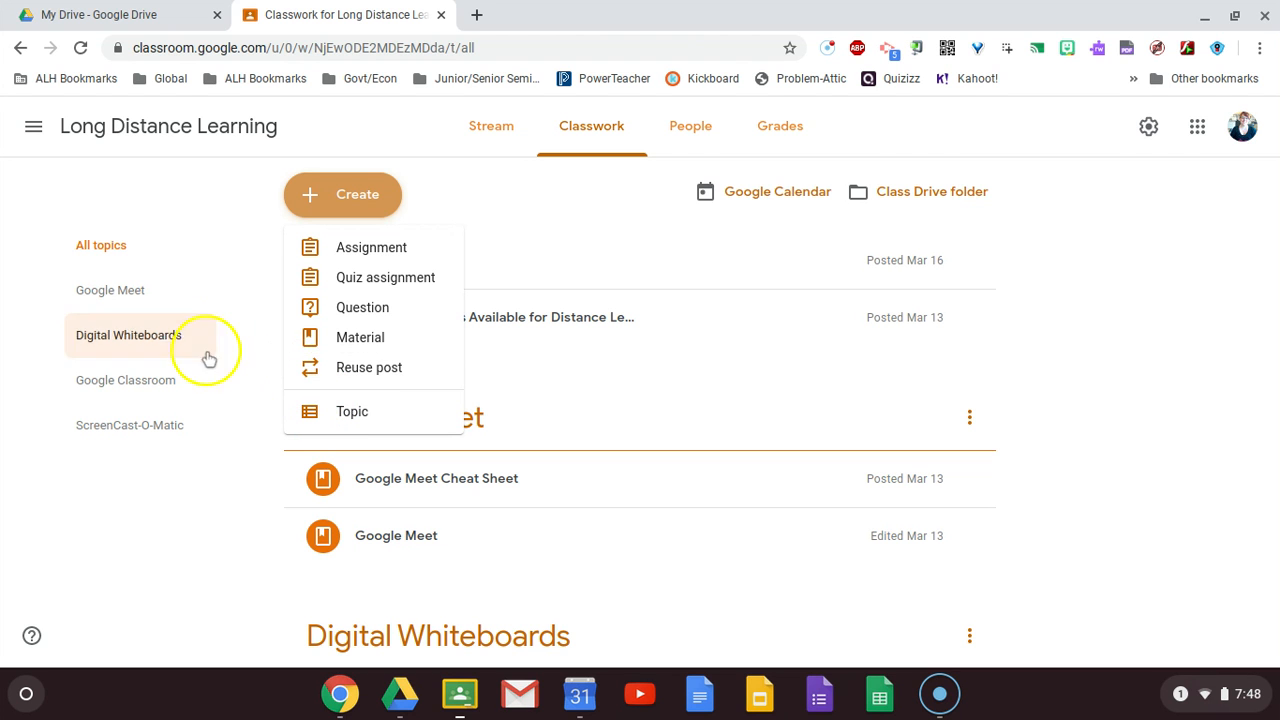
pyautogui.click(358, 249)
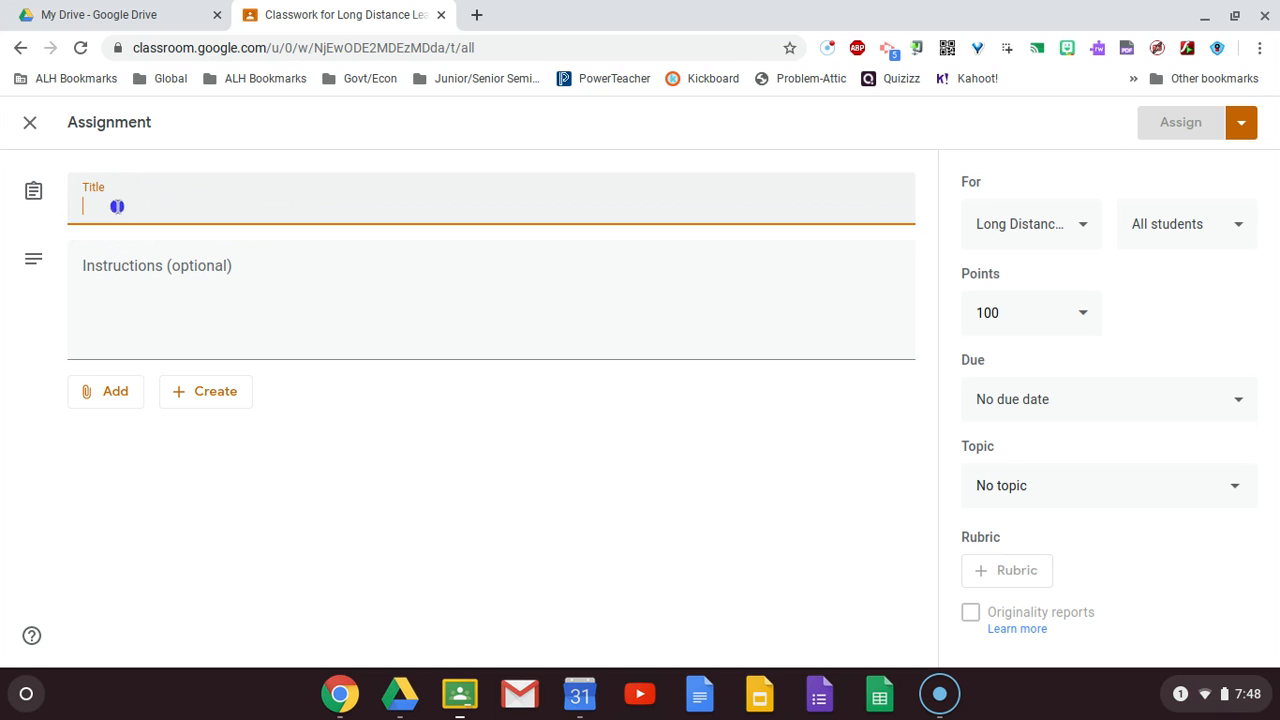
pyautogui.write('Long Distance Learning - Check-In')
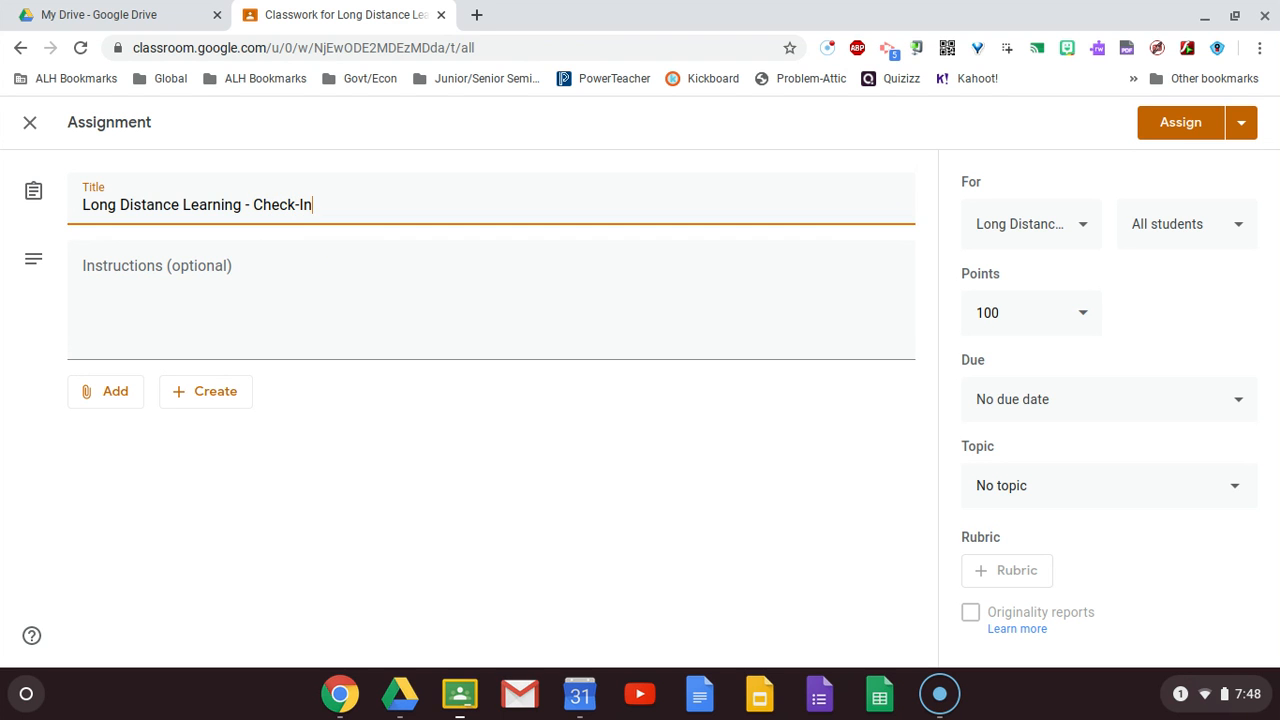
# - Enter the assignment instructions on two lines: "Complete the attached Google Document." and "Upload a Google with your responses."
pyautogui.click(143, 283)
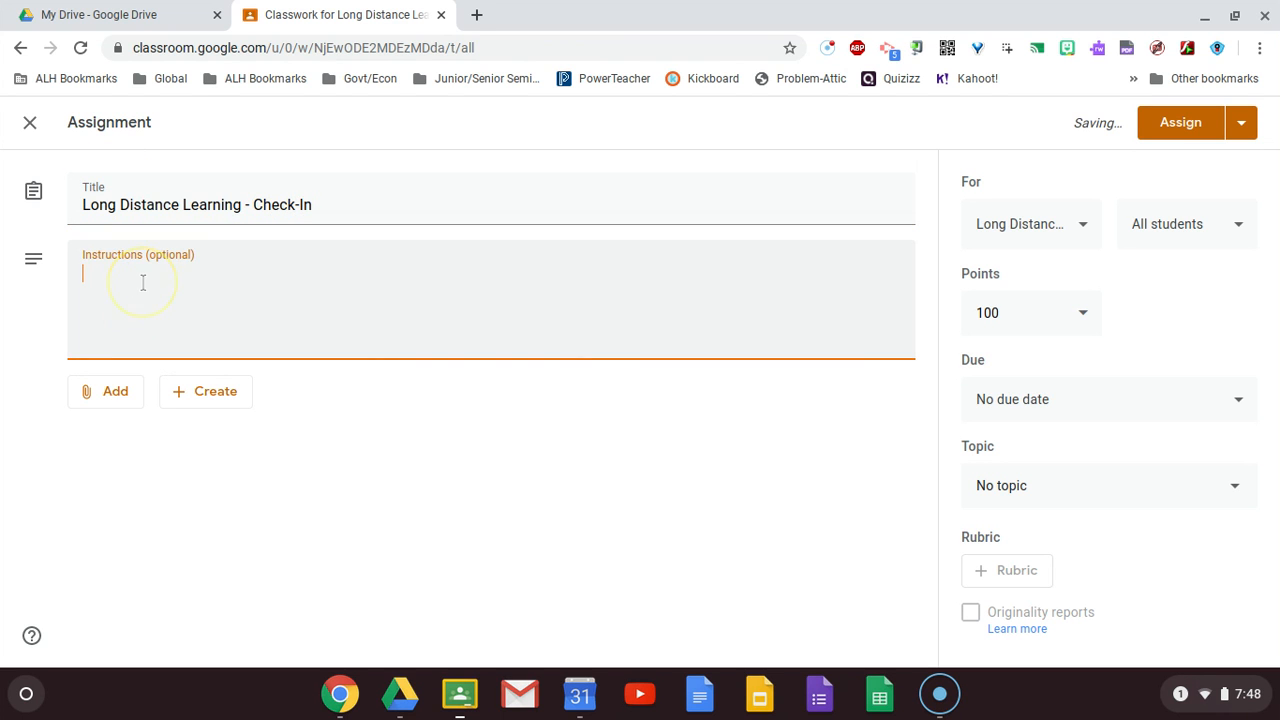
pyautogui.write('Complete the ')
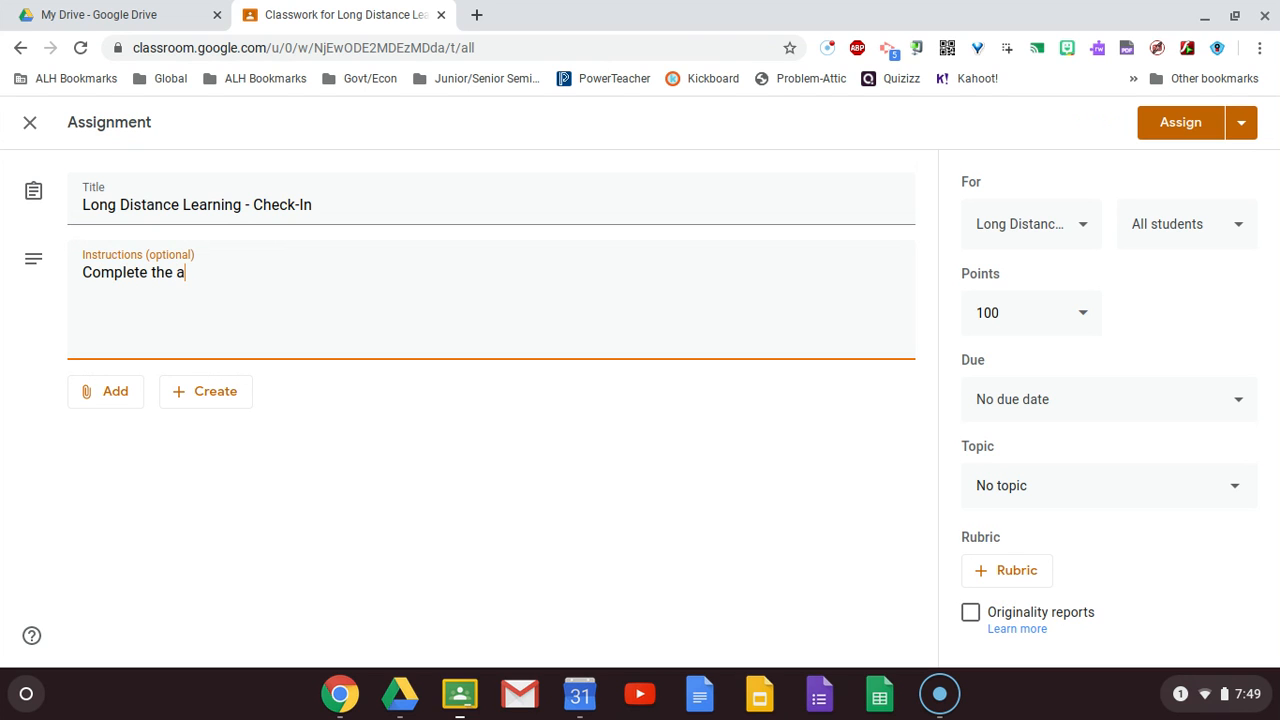
pyautogui.write('attached Google Doc')
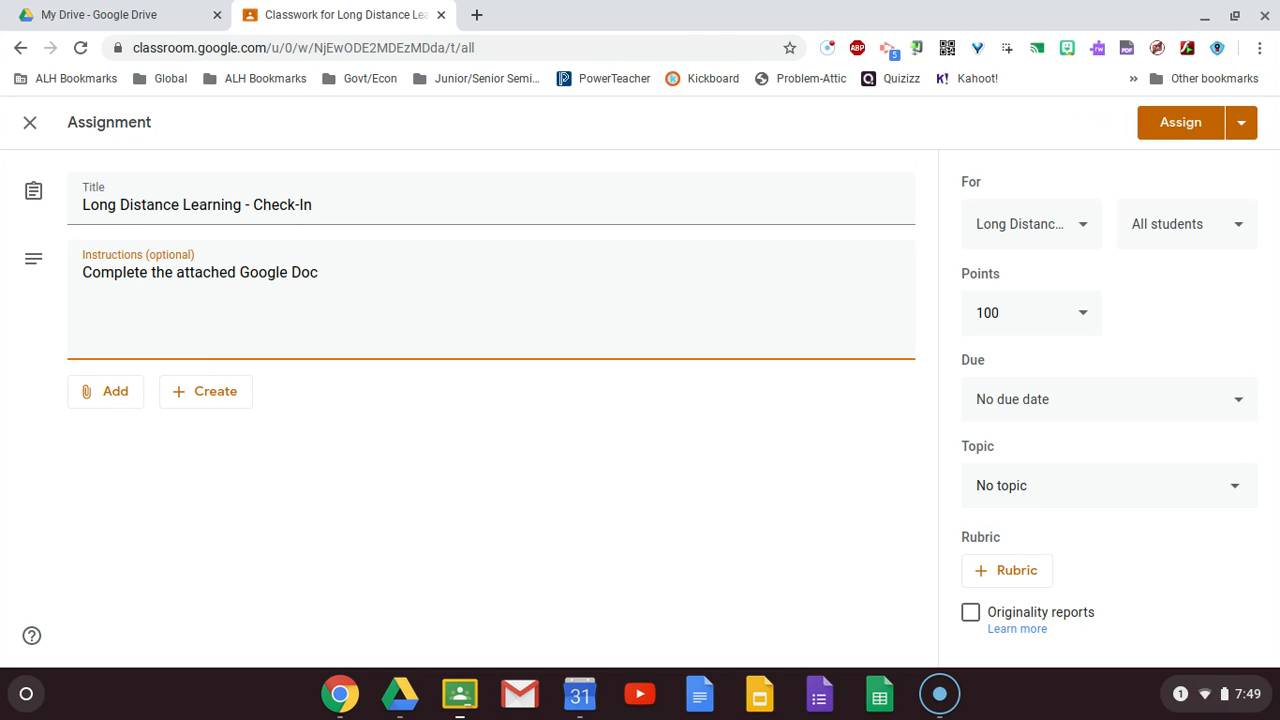
pyautogui.write('ument')
pyautogui.write('plod')
pyautogui.write(' a Goog')
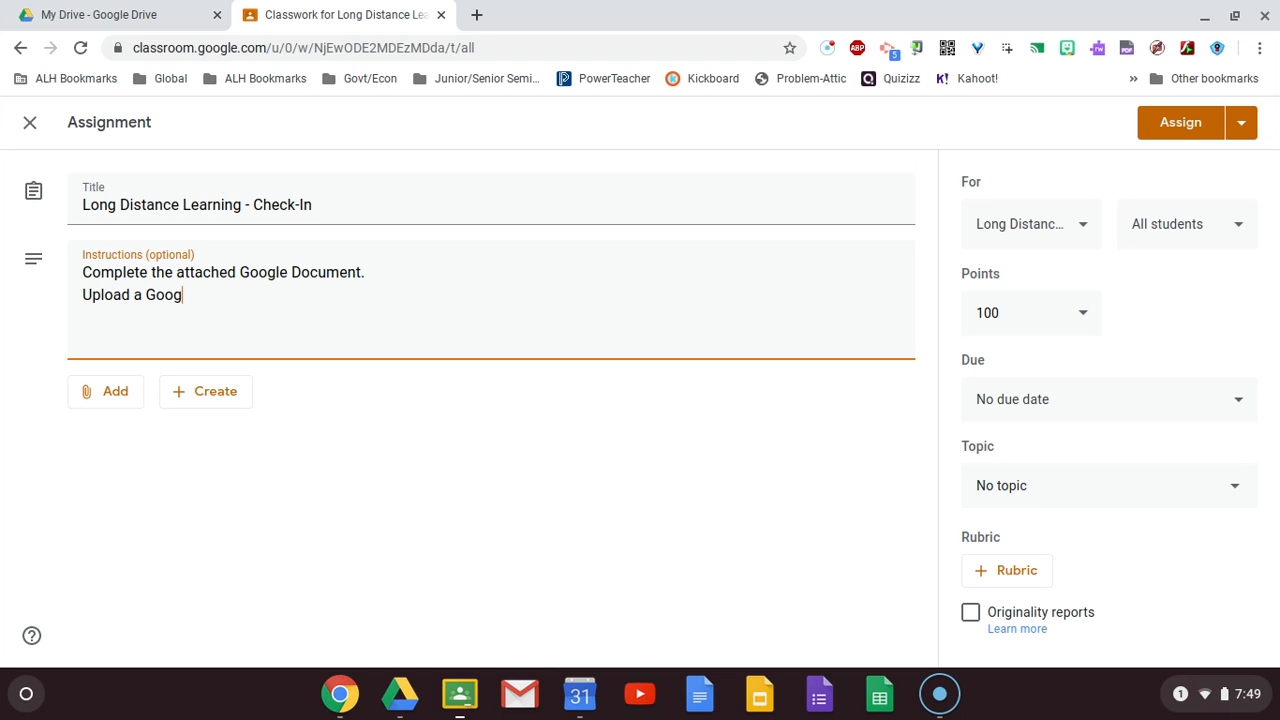
pyautogui.write('le wthh your e')
pyautogui.press('BackSpace')
pyautogui.write('respo')
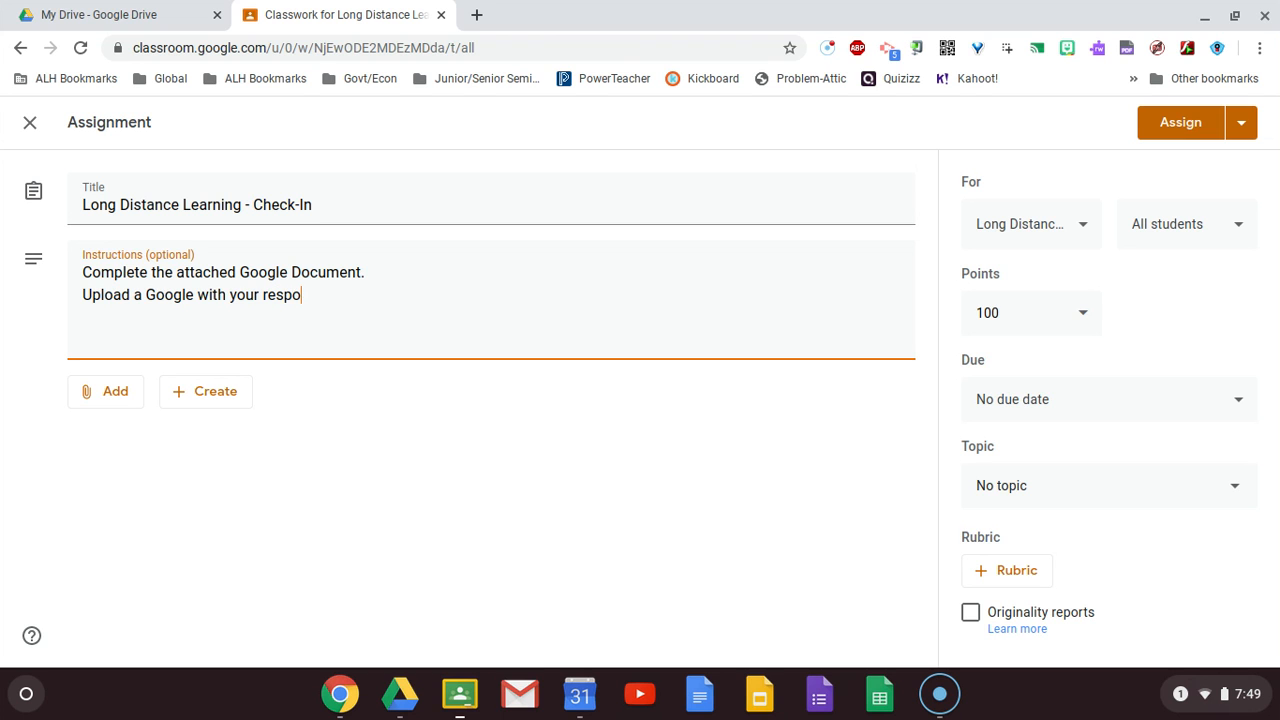
pyautogui.write('nses.')
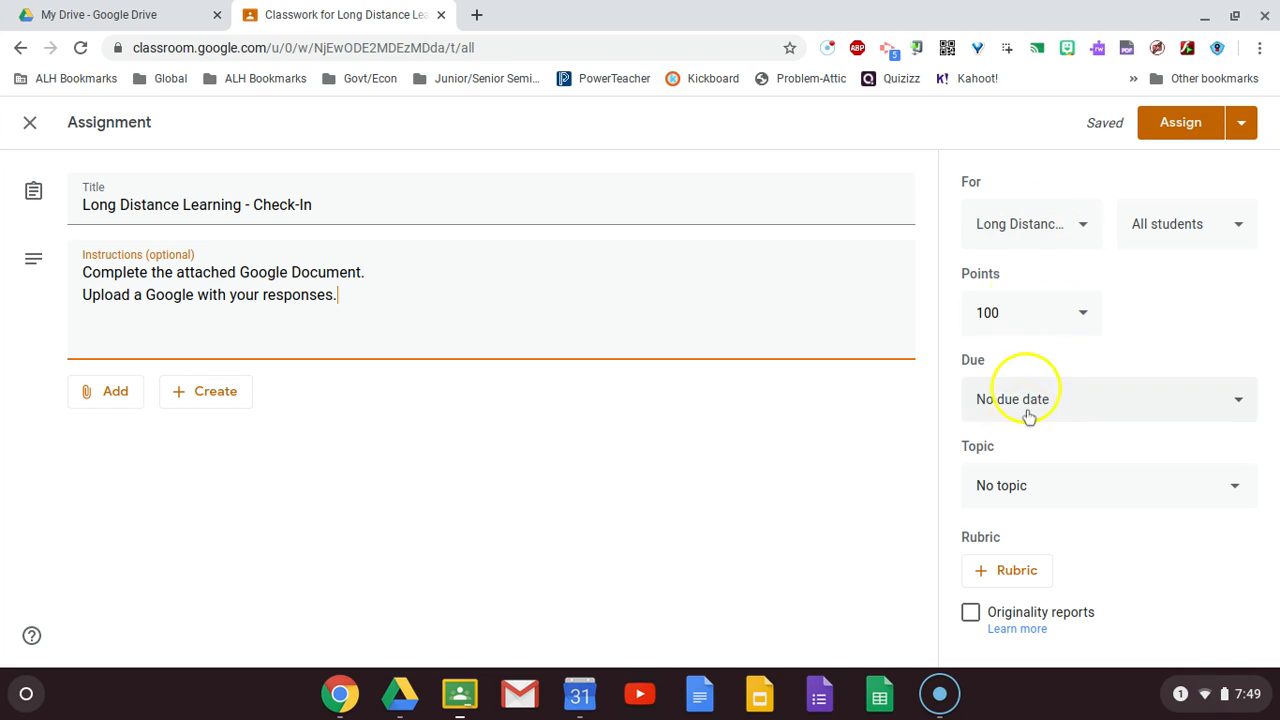
# - Try limiting the assignment to a single student and restore all students as its recipients
pyautogui.click(1025, 222)
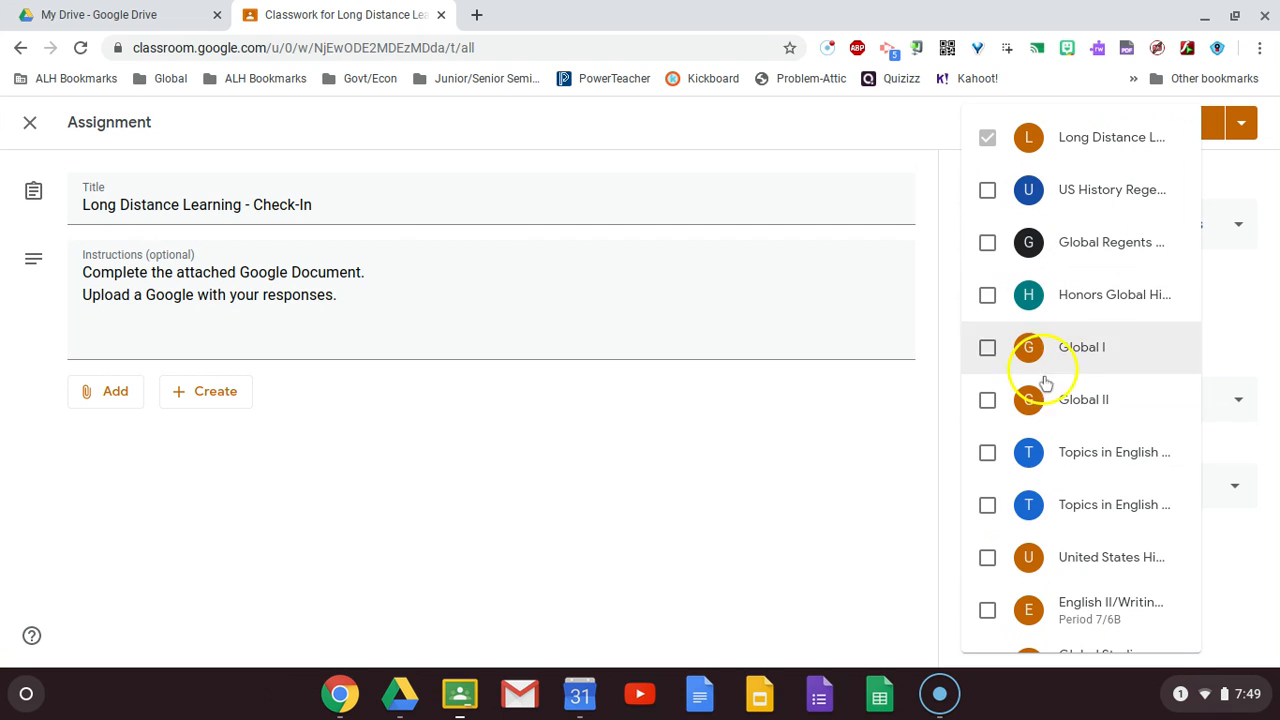
pyautogui.click(929, 128)
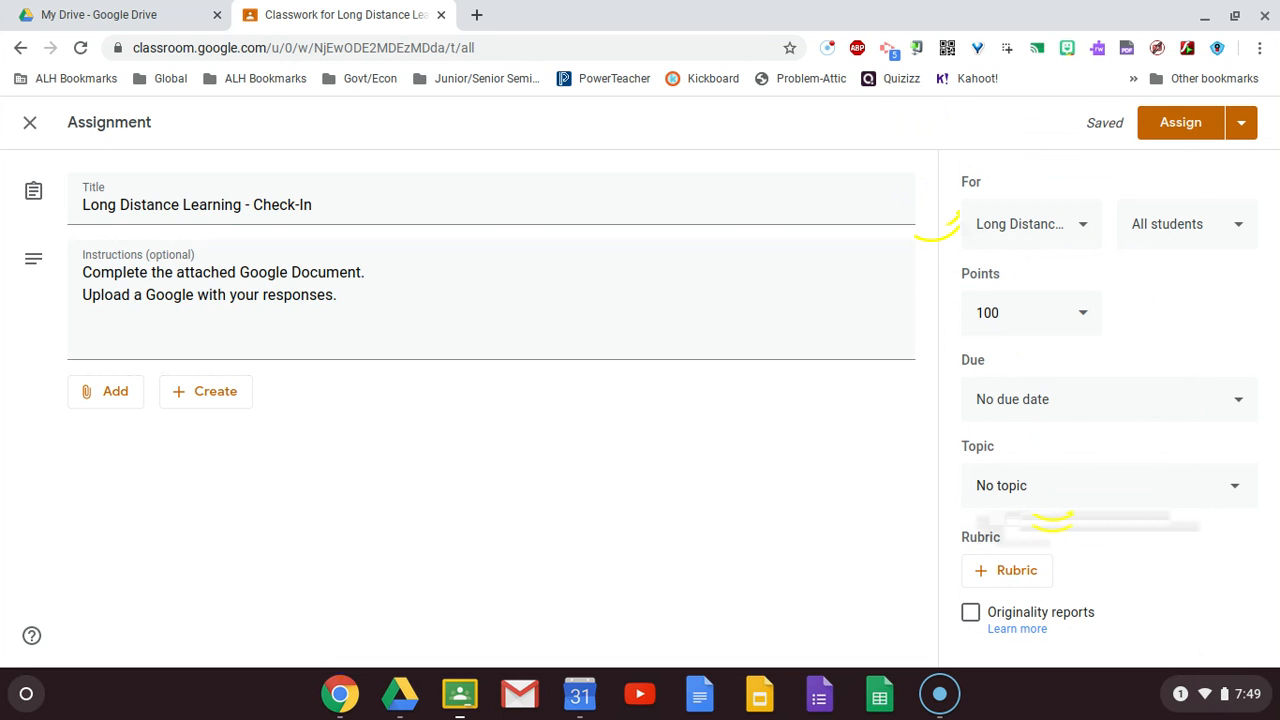
pyautogui.click(1137, 226)
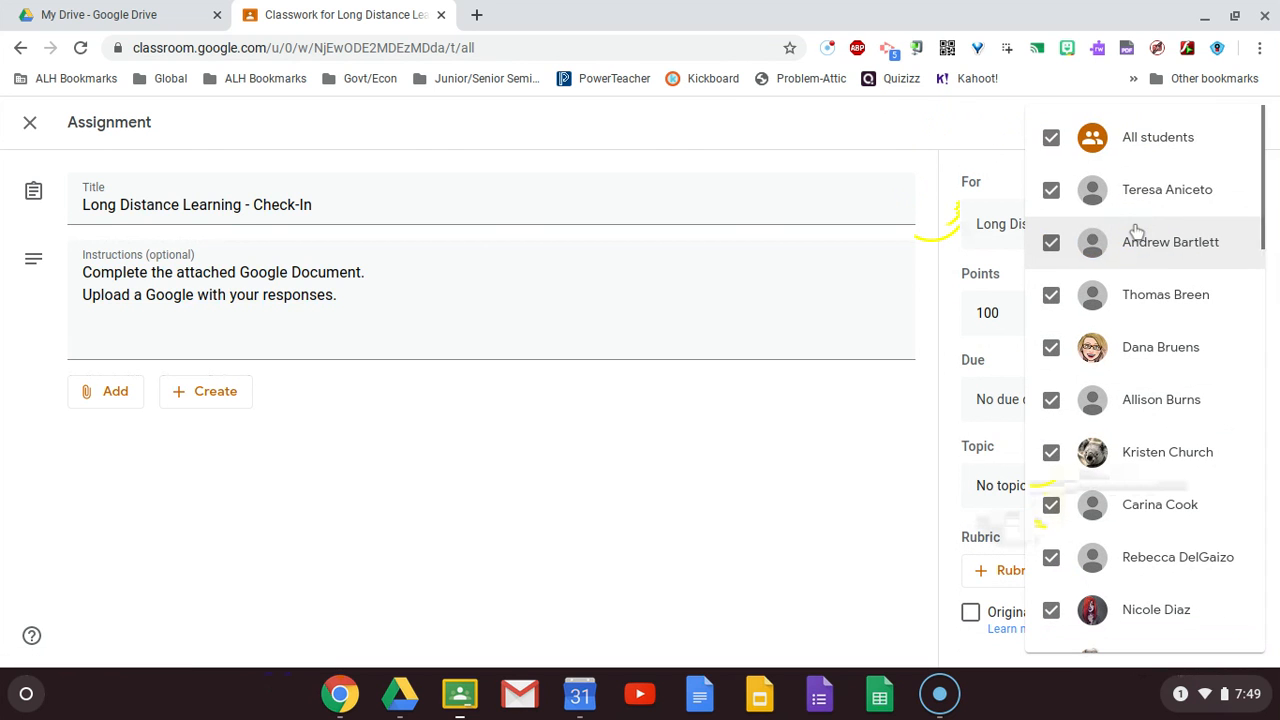
pyautogui.click(1092, 137)
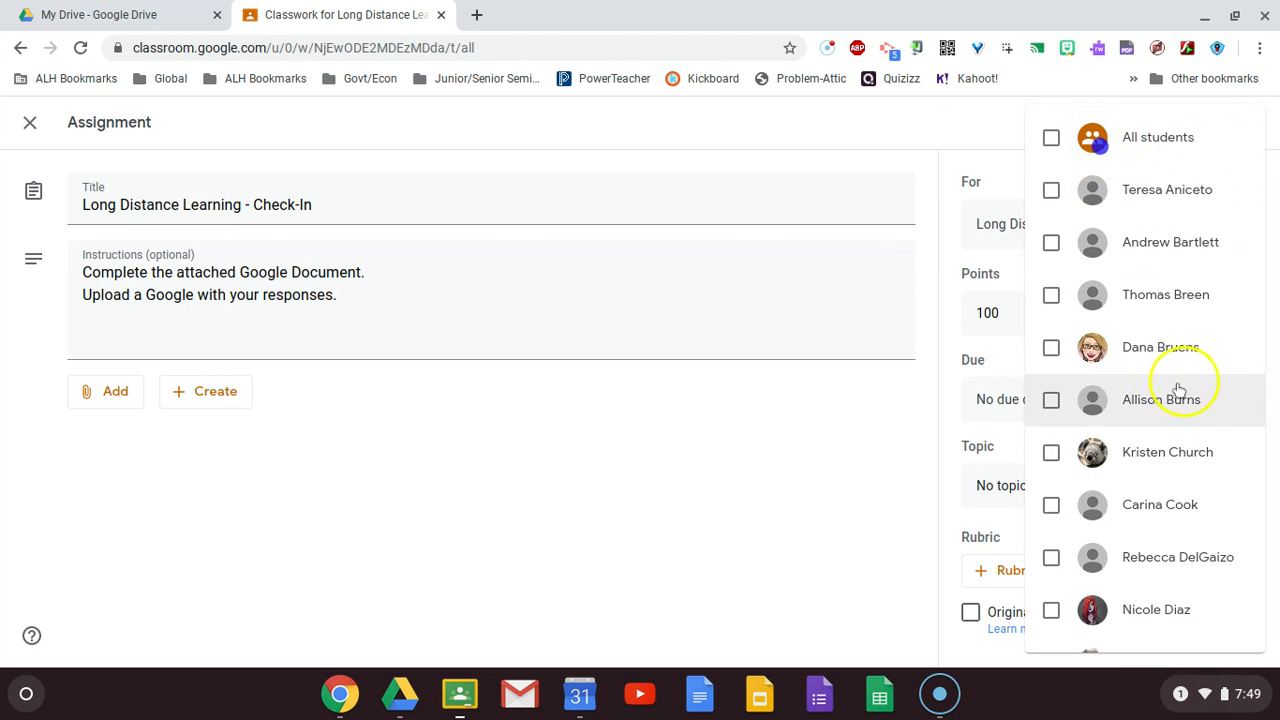
pyautogui.click(1100, 295)
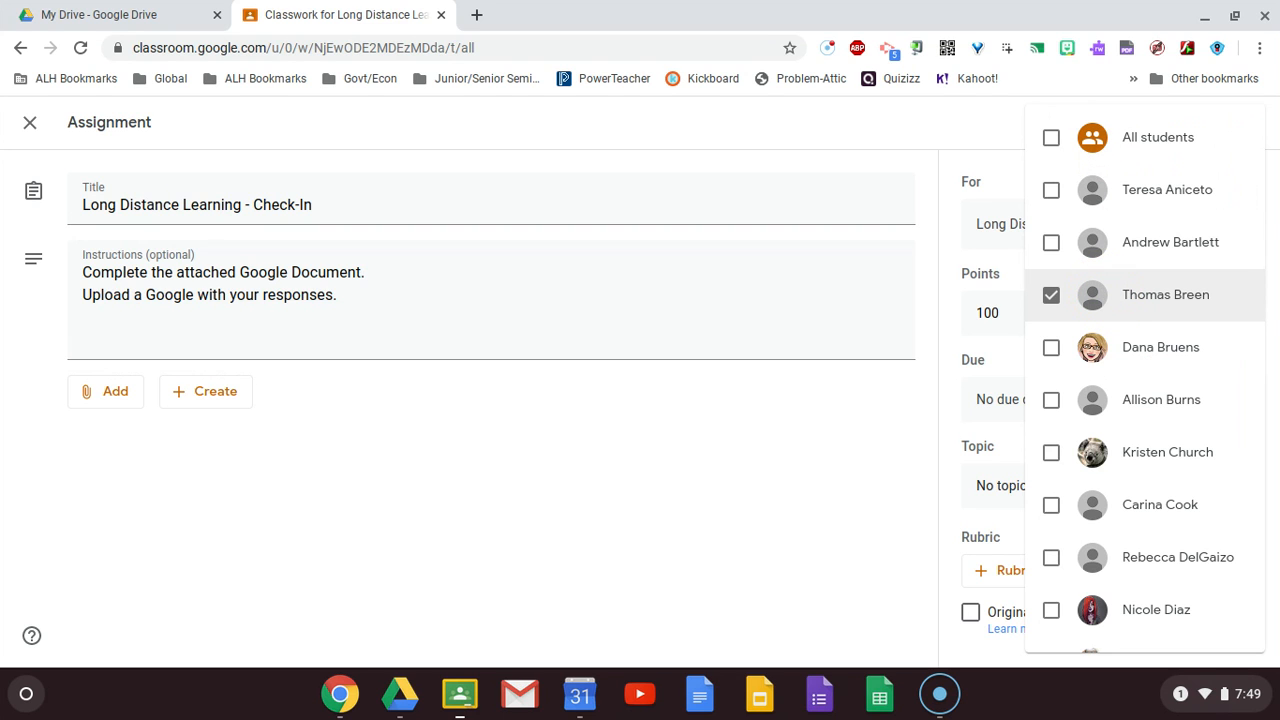
pyautogui.click(1092, 137)
pyautogui.click(917, 110)
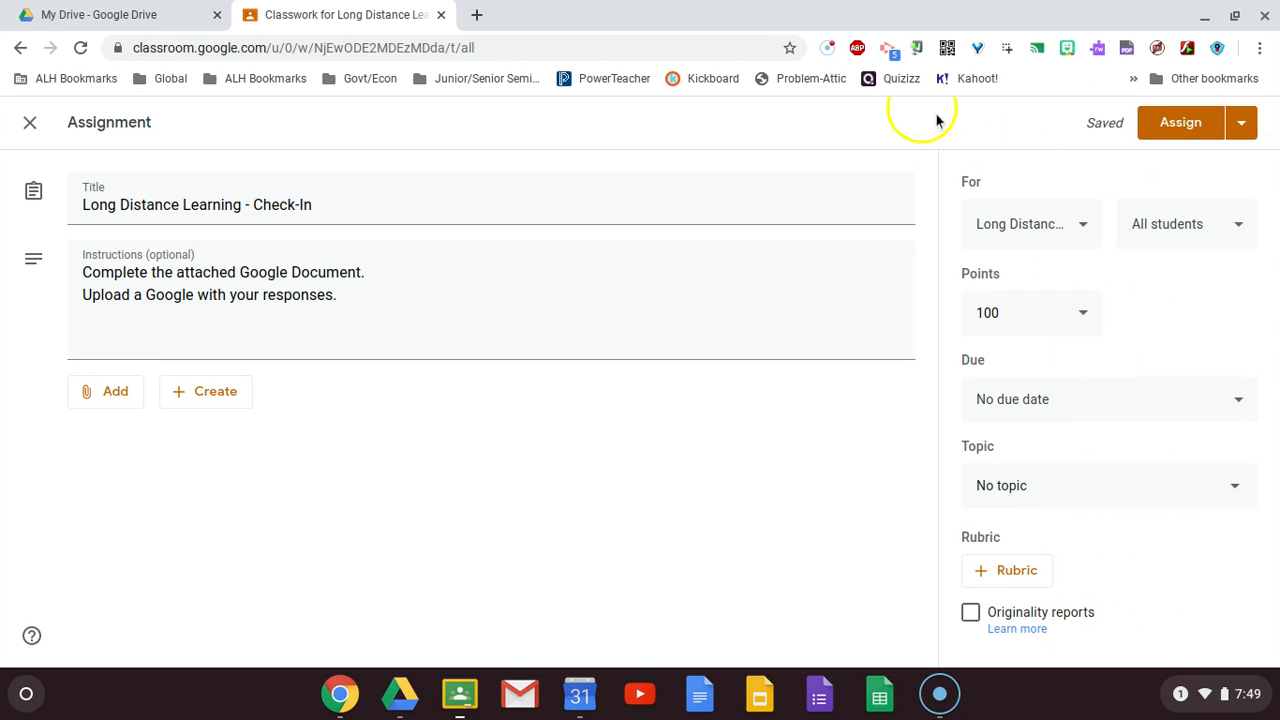
pyautogui.click(1018, 310)
pyautogui.moveTo(1018, 310); pyautogui.dragTo(971, 300)
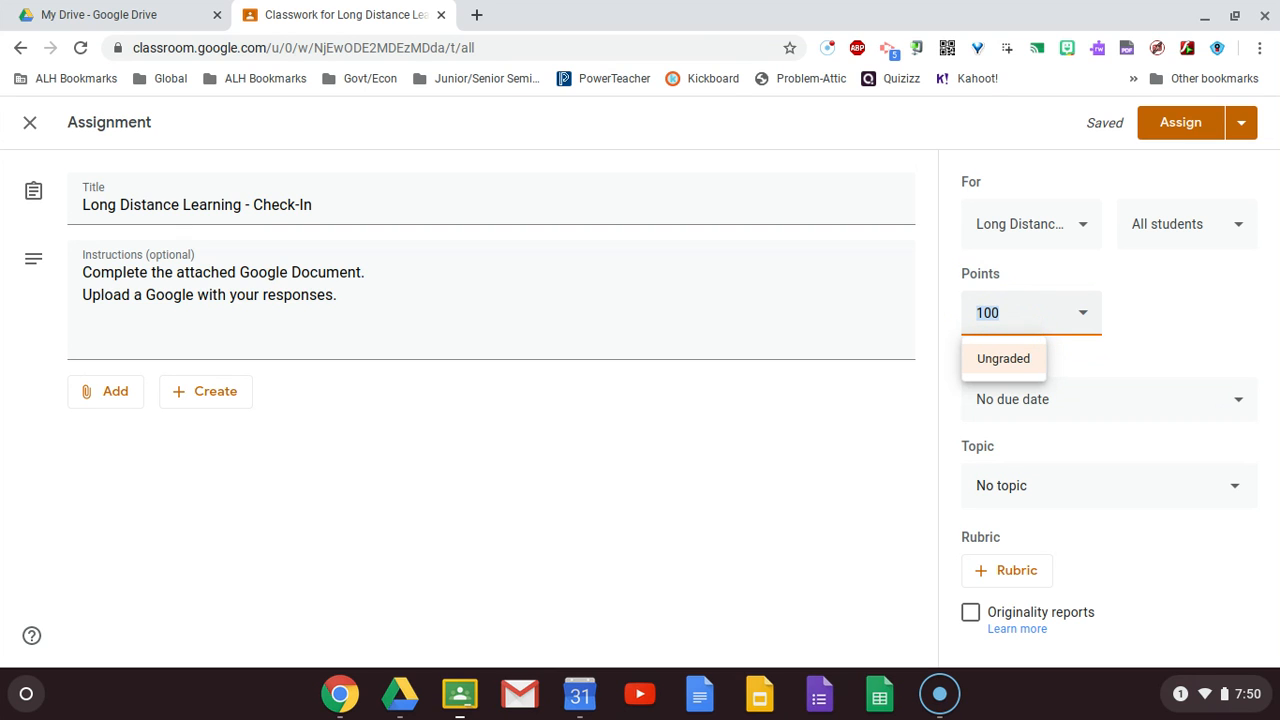
pyautogui.click(1129, 321)
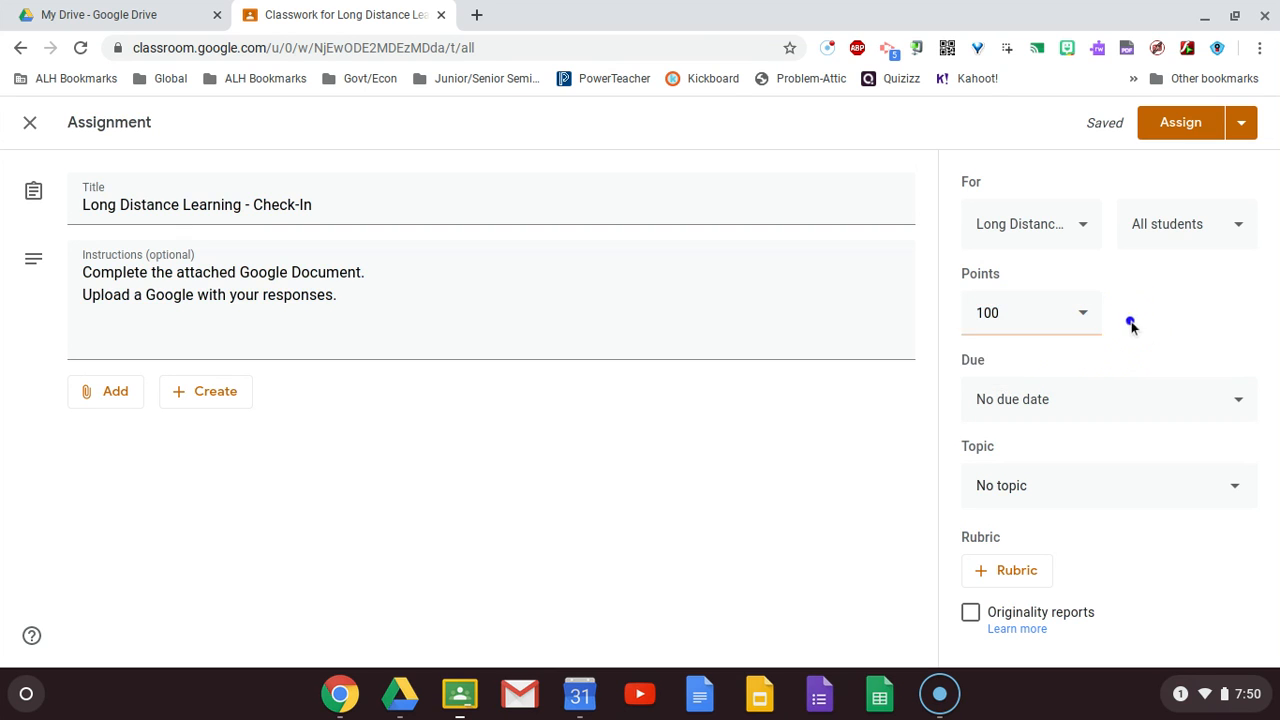
# - Set the assignment's due date to Mar 19, 2020 at 11:59 PM and its topic to Google Classroom
pyautogui.click(1037, 399)
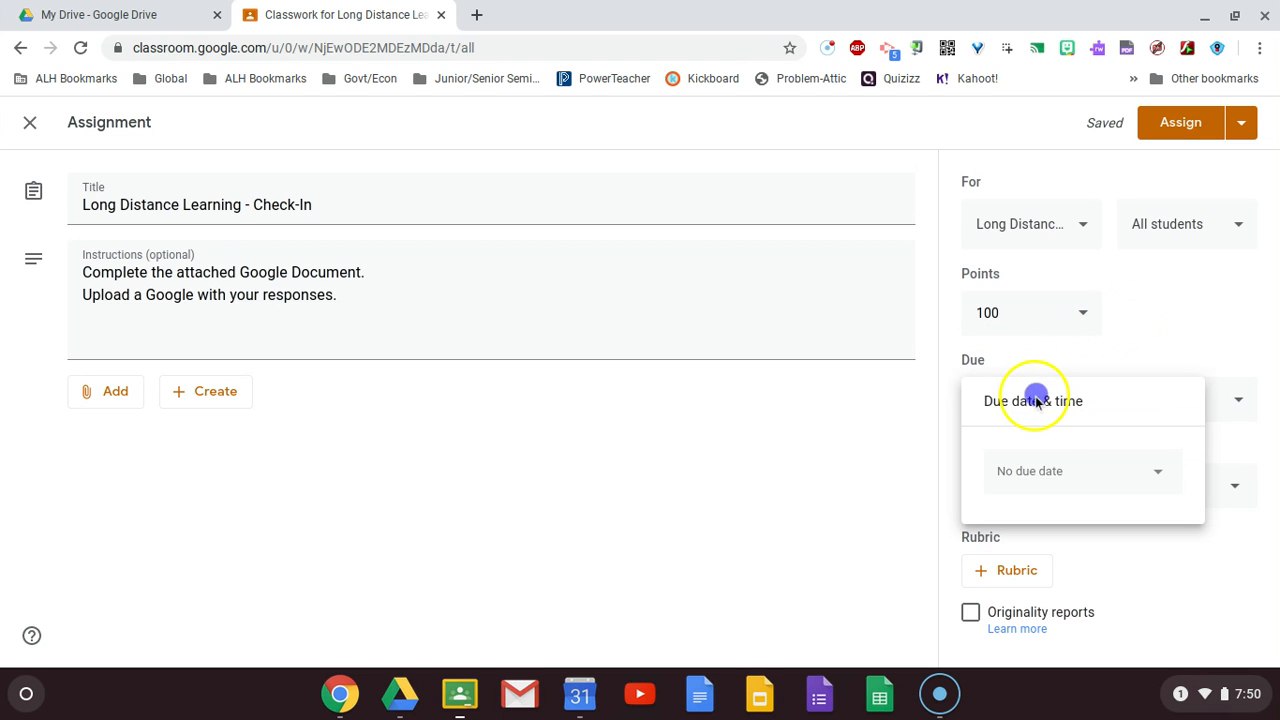
pyautogui.click(1027, 465)
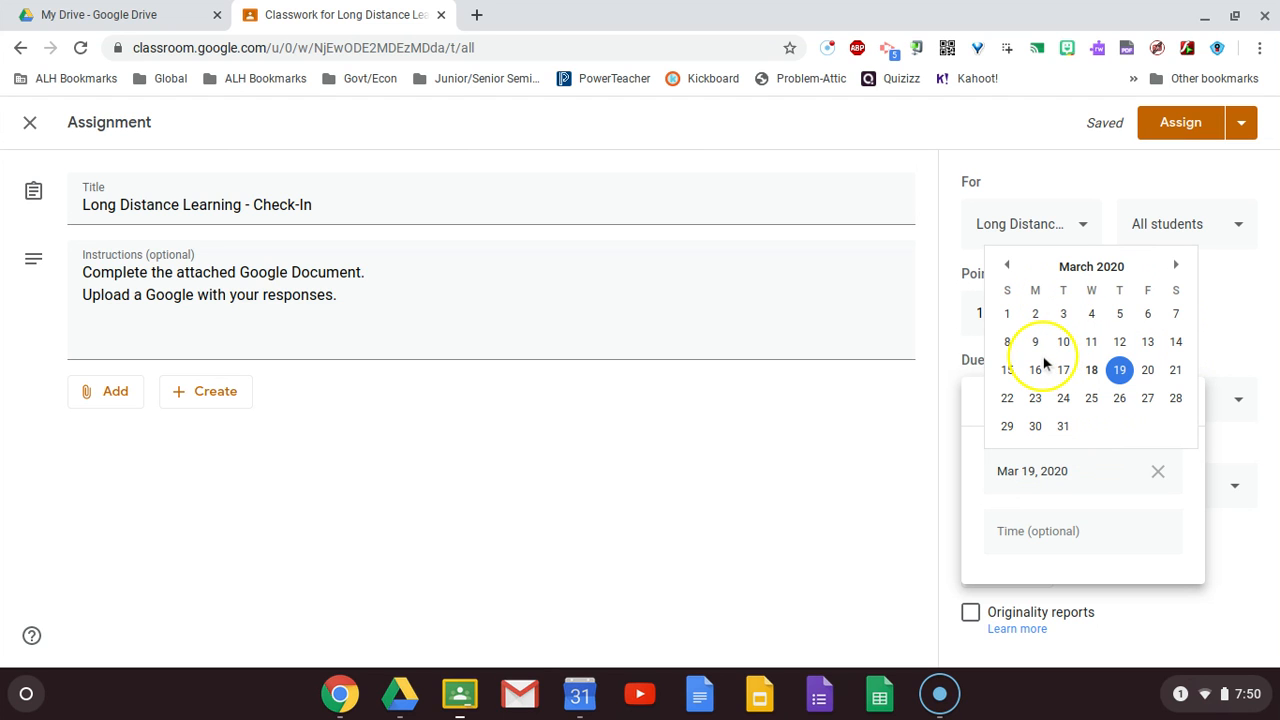
pyautogui.click(1121, 371)
pyautogui.click(1062, 530)
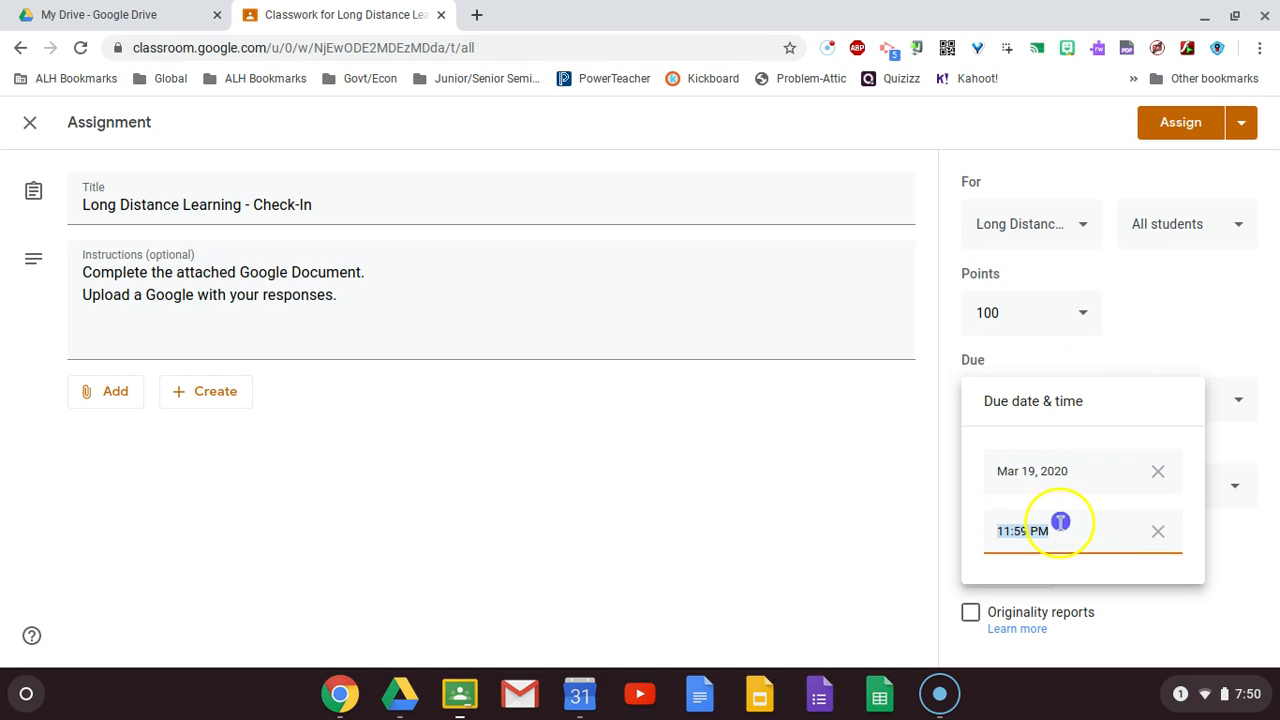
pyautogui.click(1202, 363)
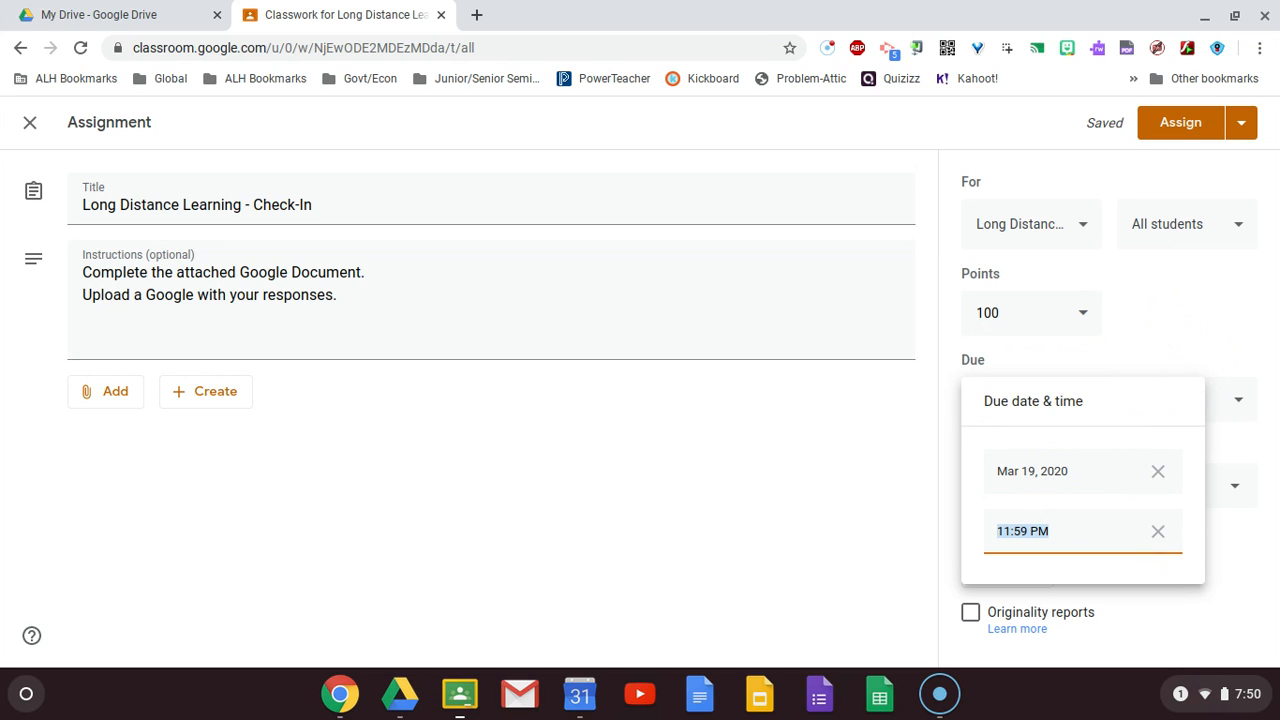
pyautogui.click(1214, 346)
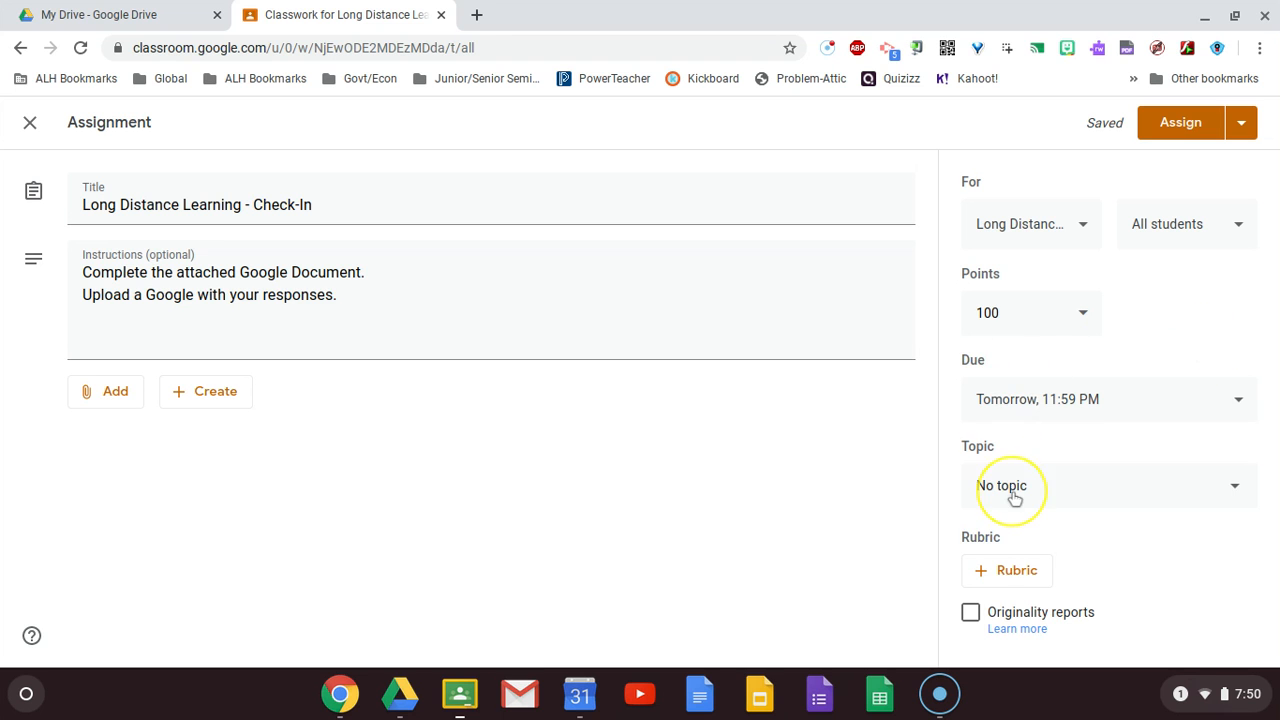
pyautogui.click(1014, 497)
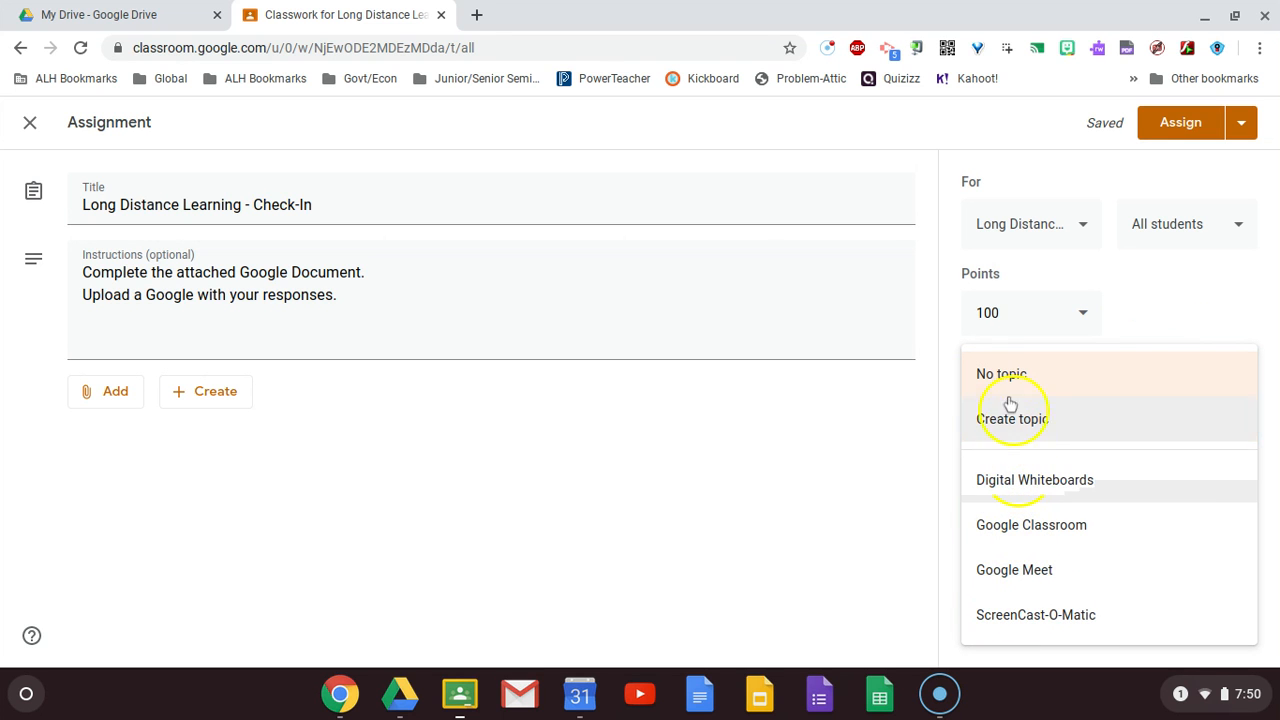
pyautogui.click(1040, 525)
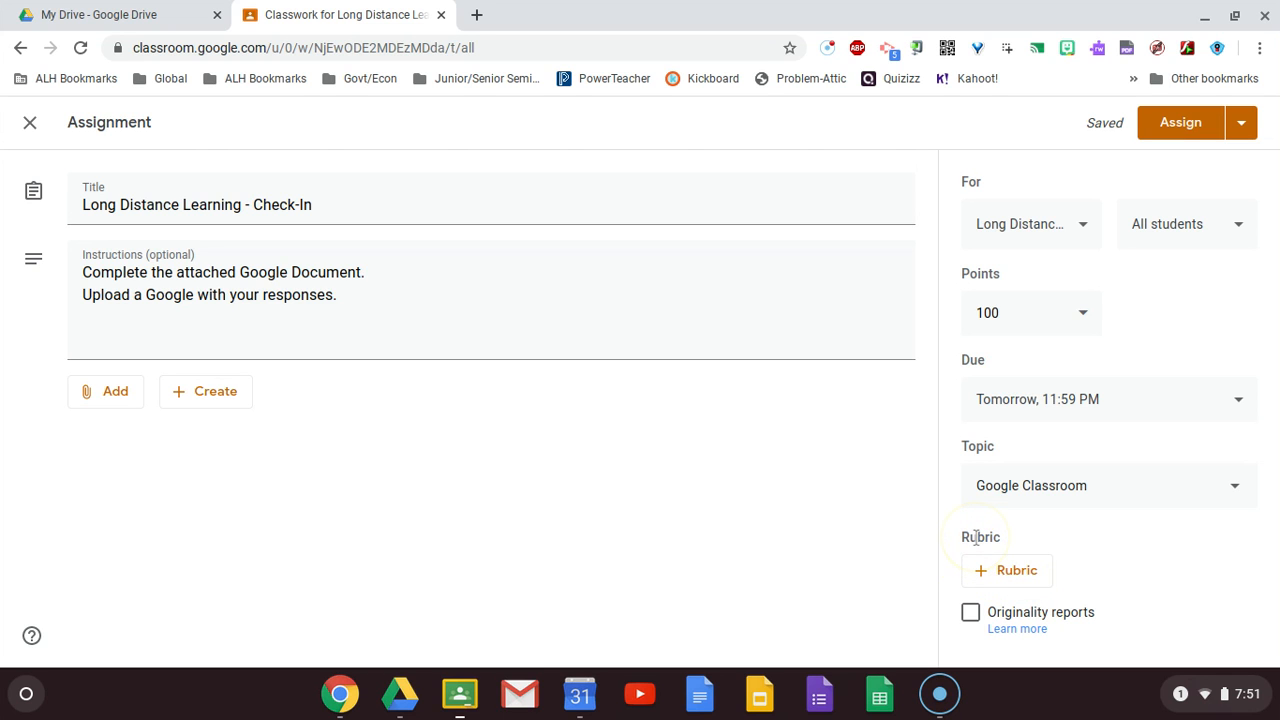
# - Open a new rubric for the assignment, examine its criterion, points and level fields, and leave without saving it
pyautogui.click(1000, 572)
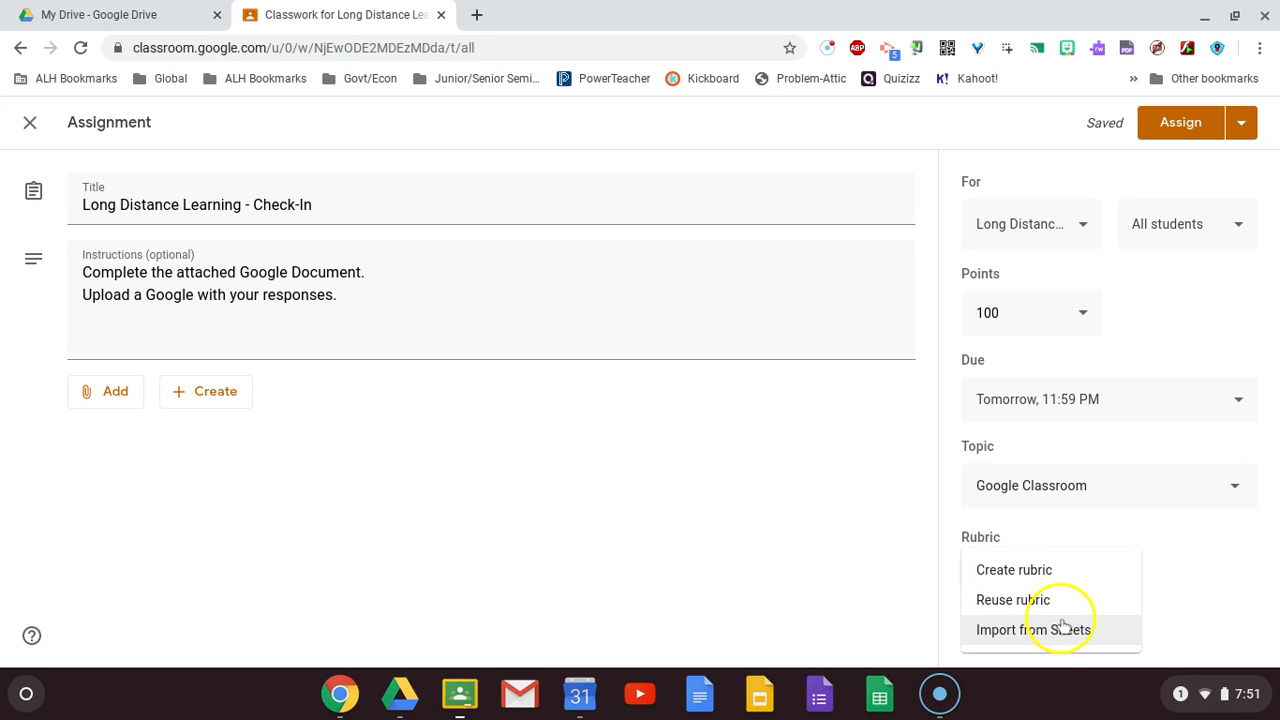
pyautogui.click(1011, 573)
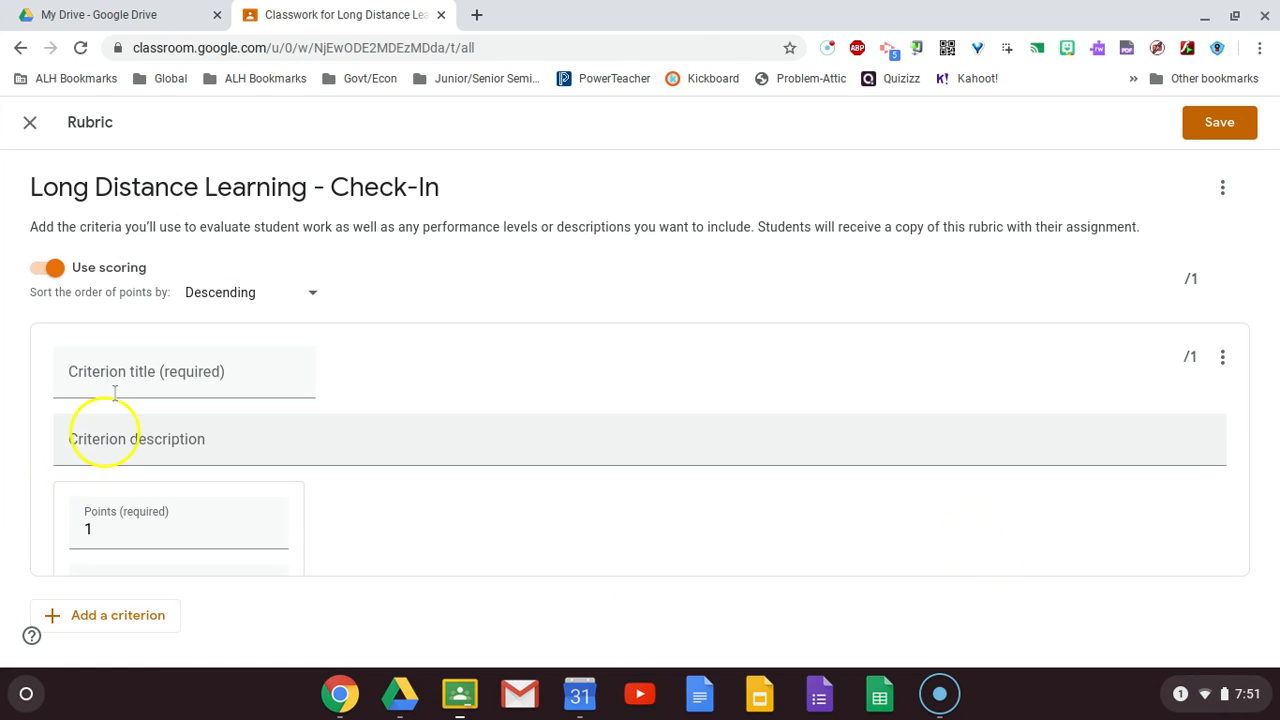
pyautogui.scroll(-3, 178, 348)
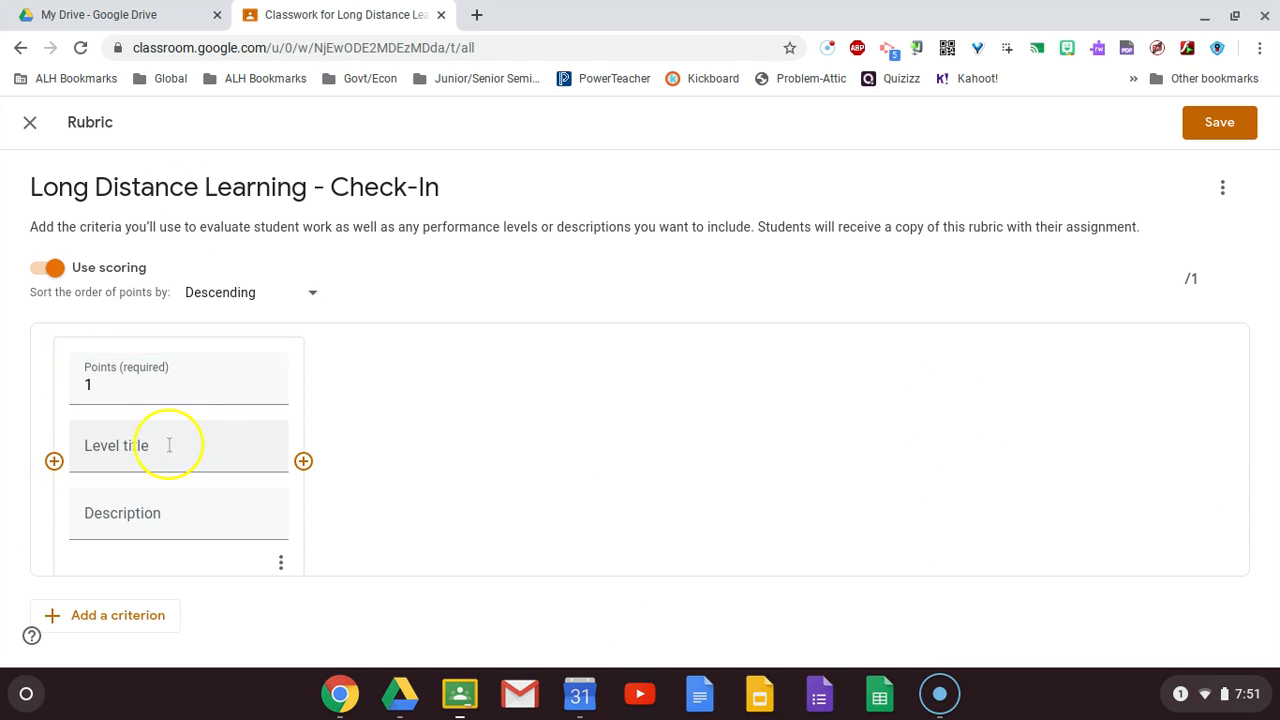
pyautogui.scroll(-1, 169, 447)
pyautogui.scroll(3, 135, 473)
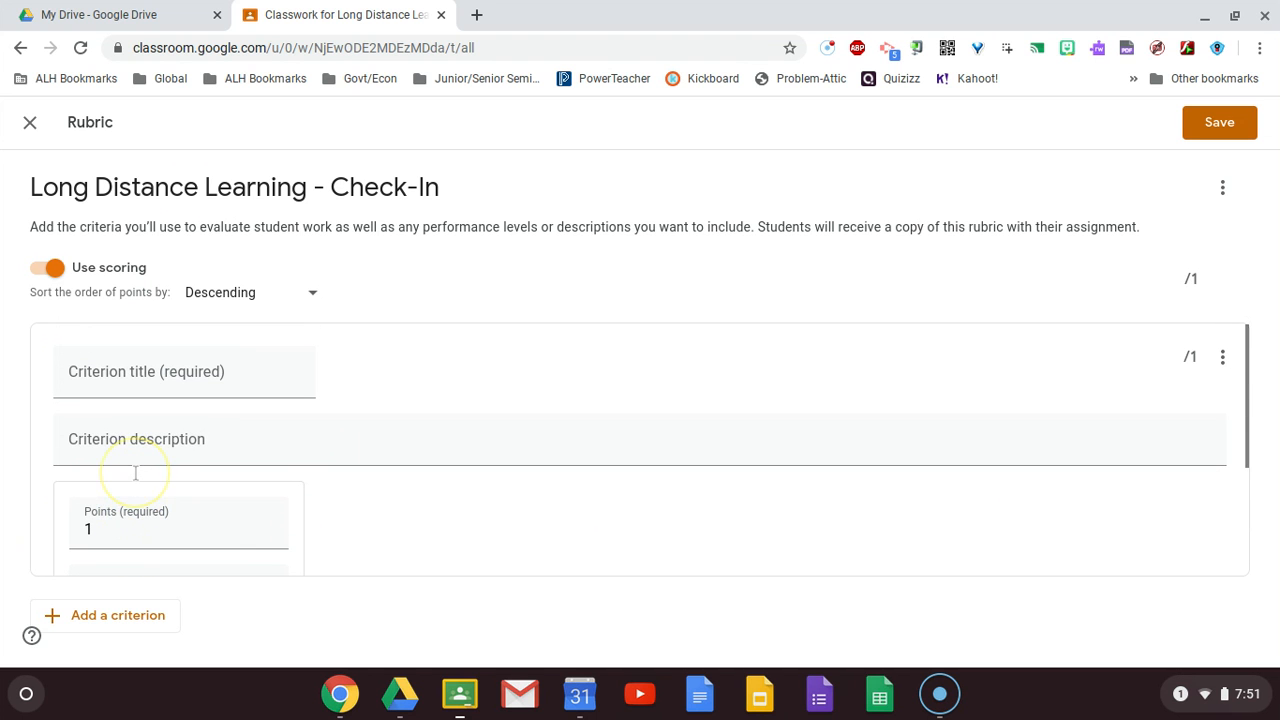
pyautogui.scroll(-3, 186, 449)
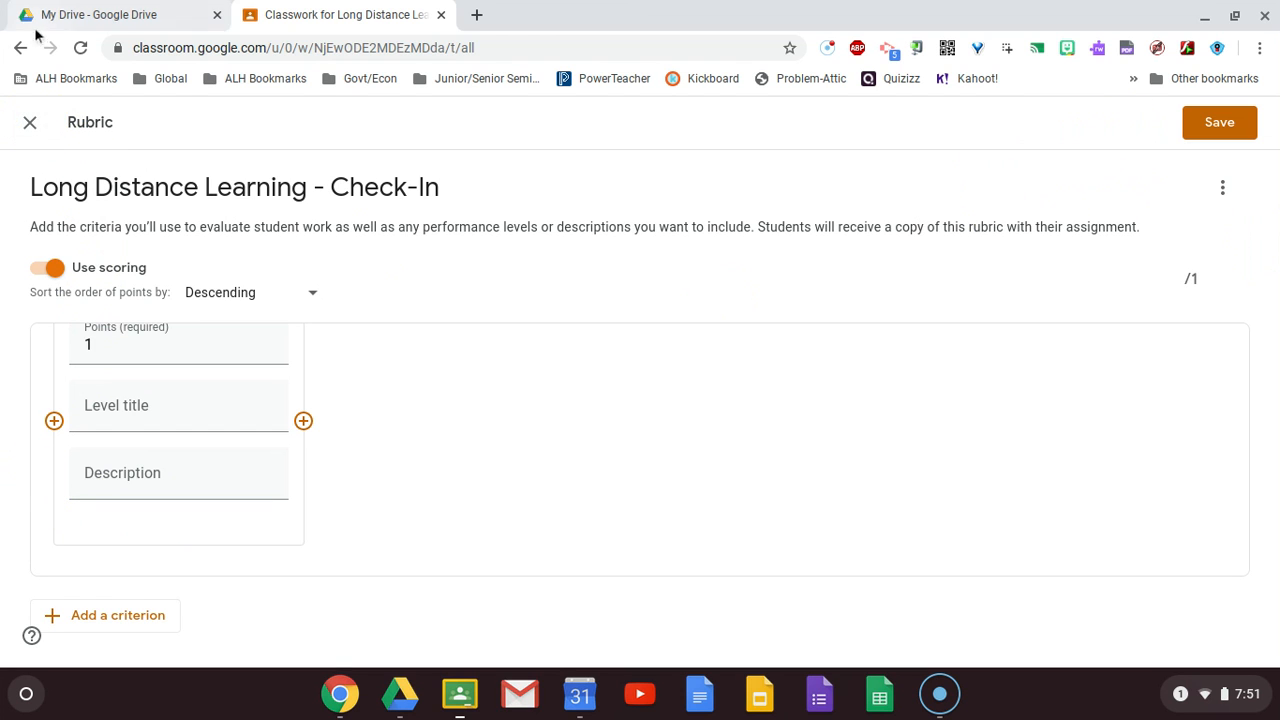
pyautogui.click(30, 122)
pyautogui.click(755, 432)
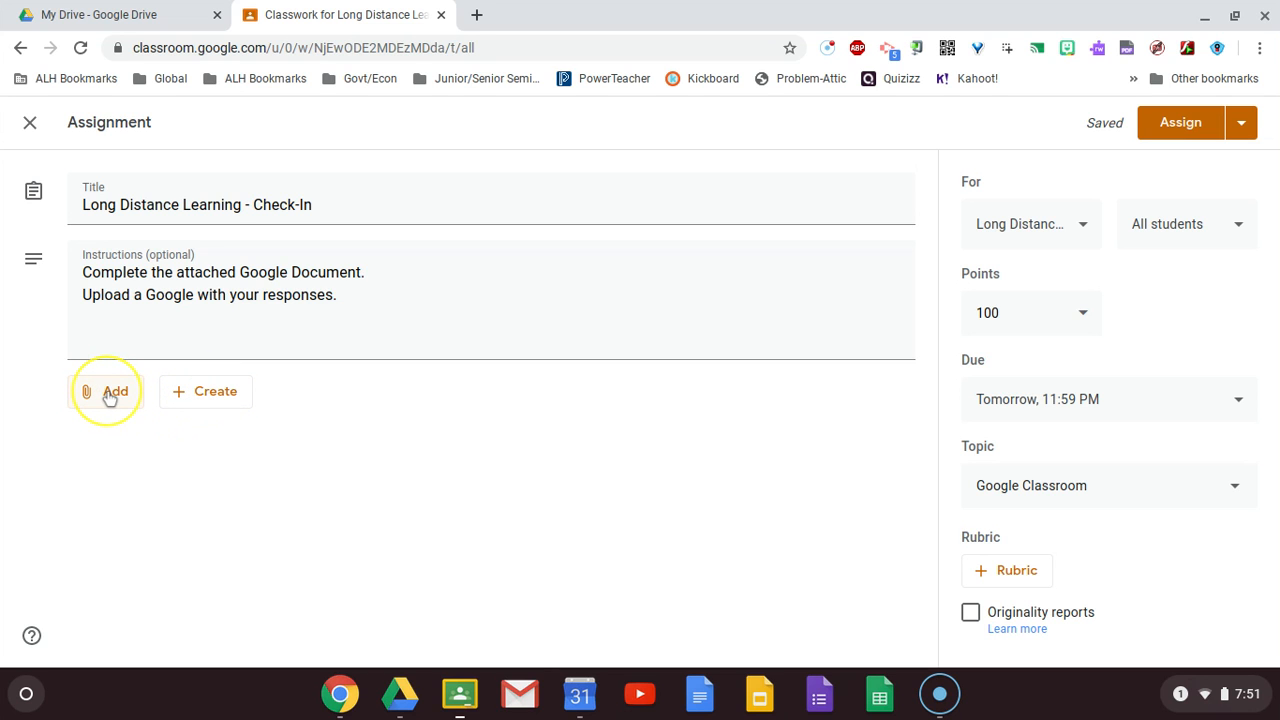
pyautogui.click(209, 390)
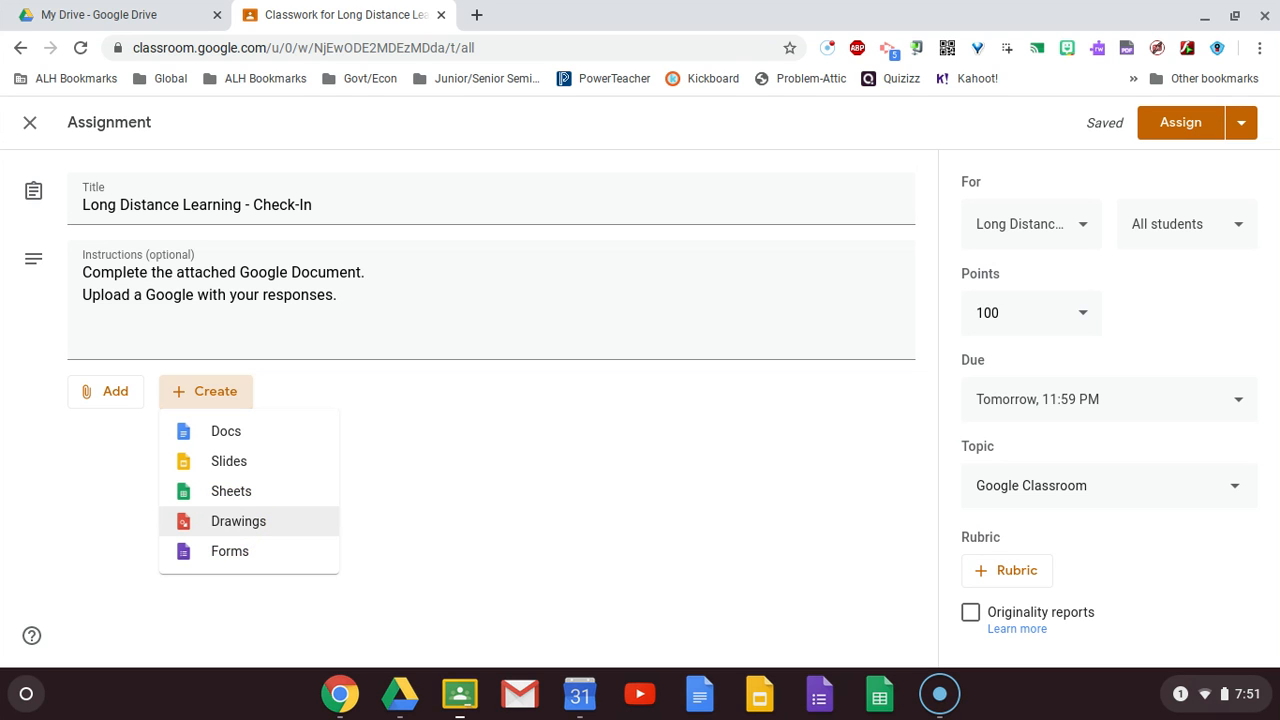
pyautogui.click(106, 390)
pyautogui.click(105, 393)
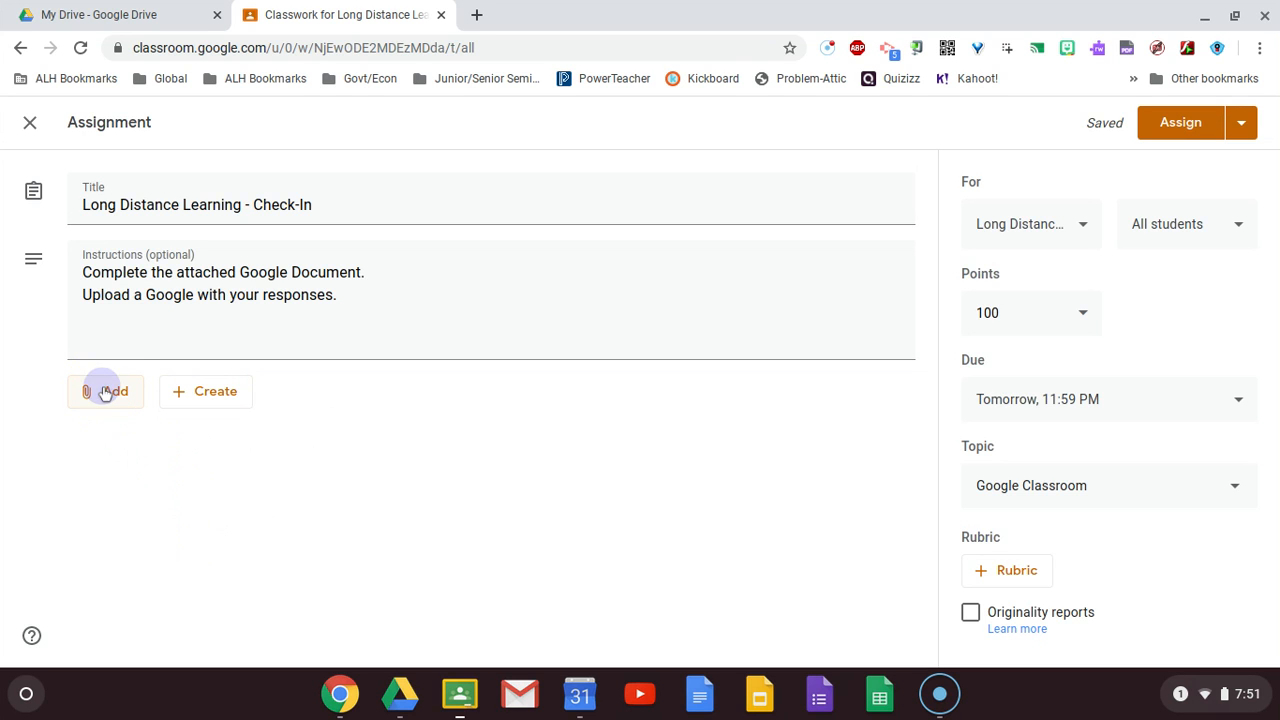
pyautogui.click(100, 393)
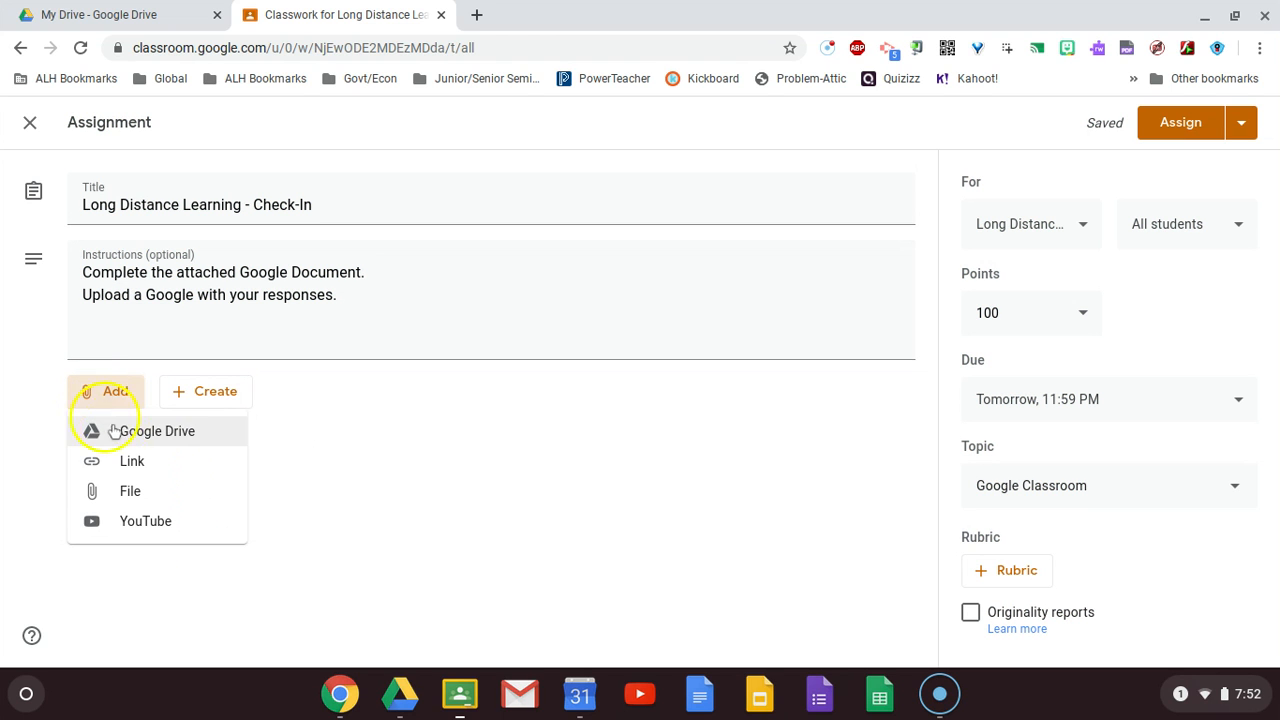
pyautogui.click(108, 500)
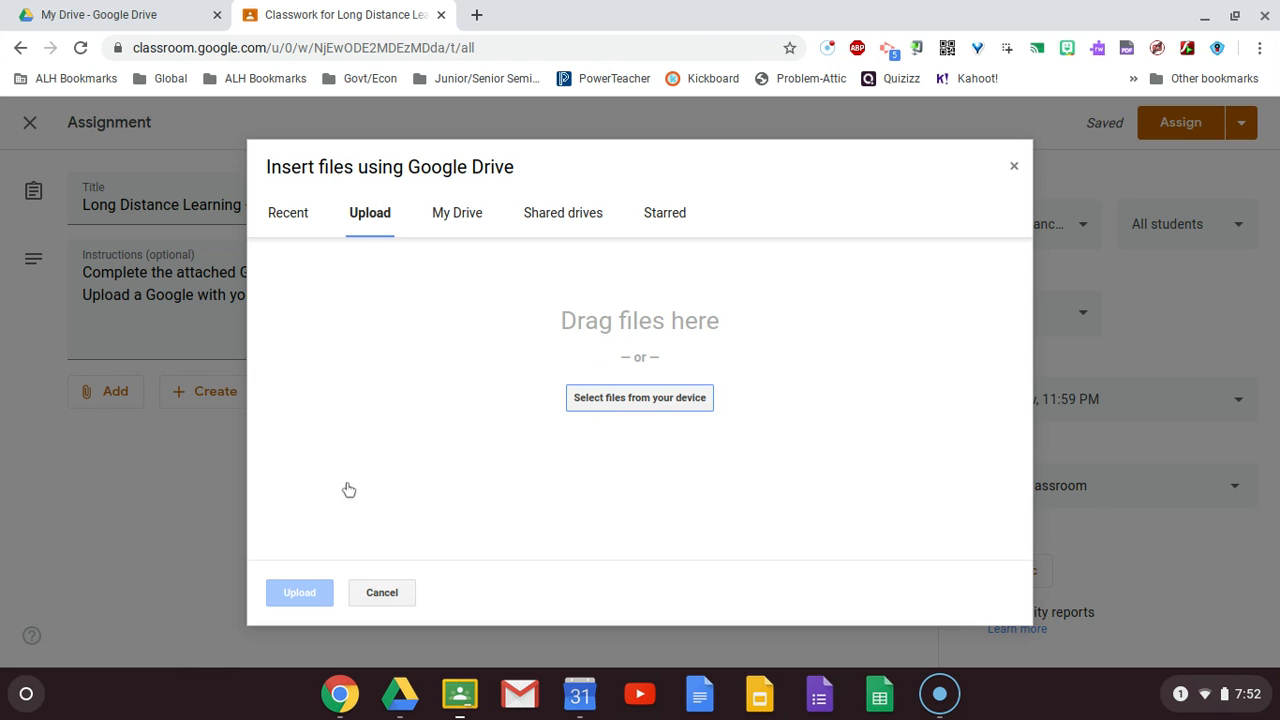
pyautogui.click(366, 594)
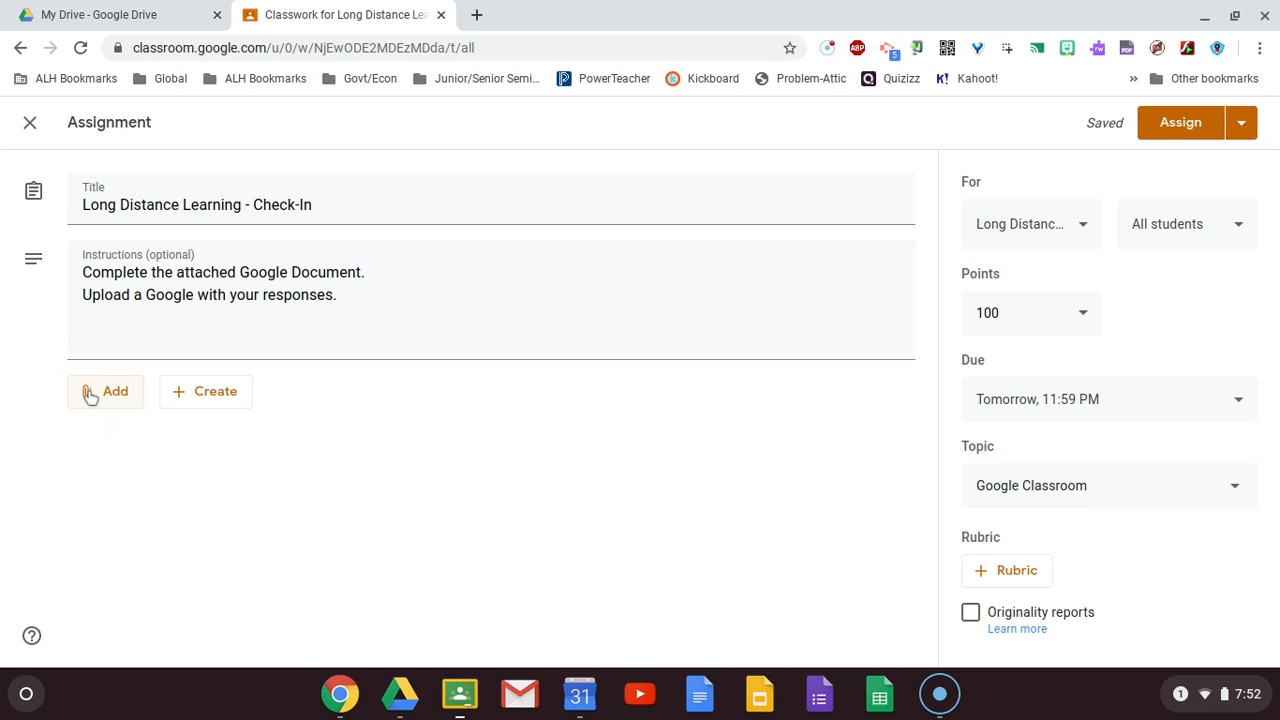
pyautogui.click(84, 389)
# - Create a new Google Docs document for the assignment and name it "Long Distance Learning Classwork"
pyautogui.click(206, 393)
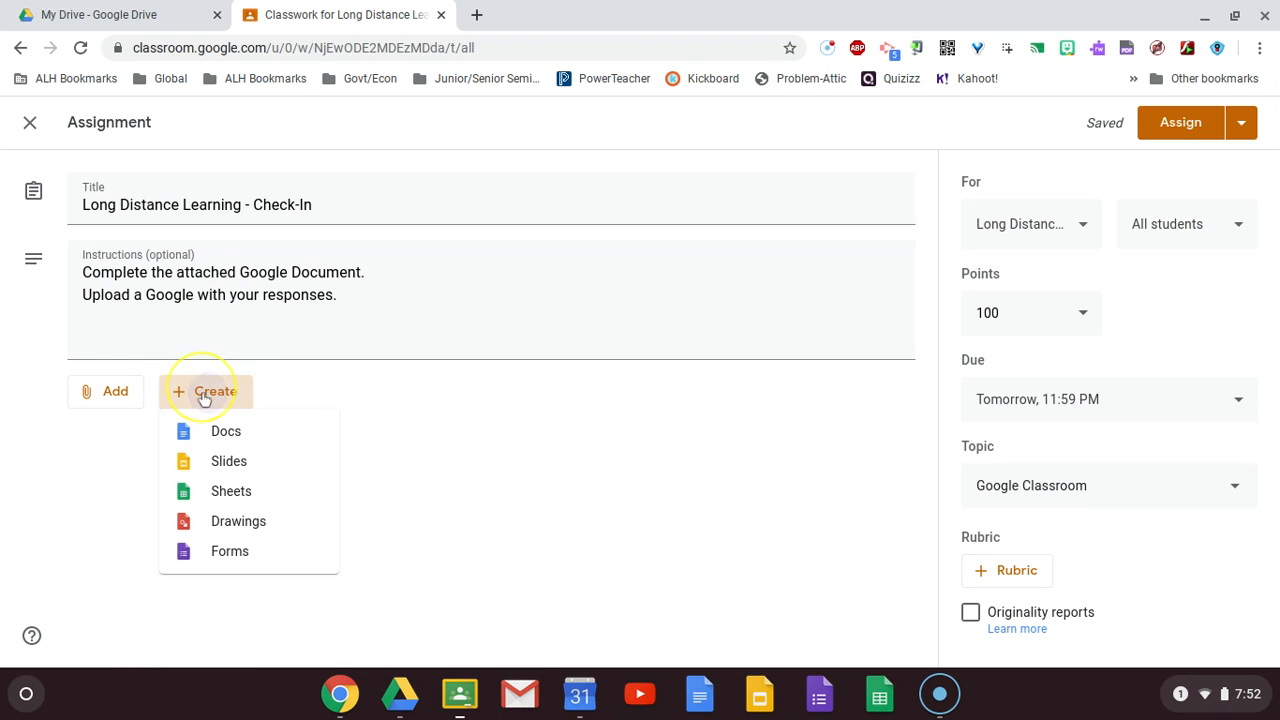
pyautogui.click(199, 434)
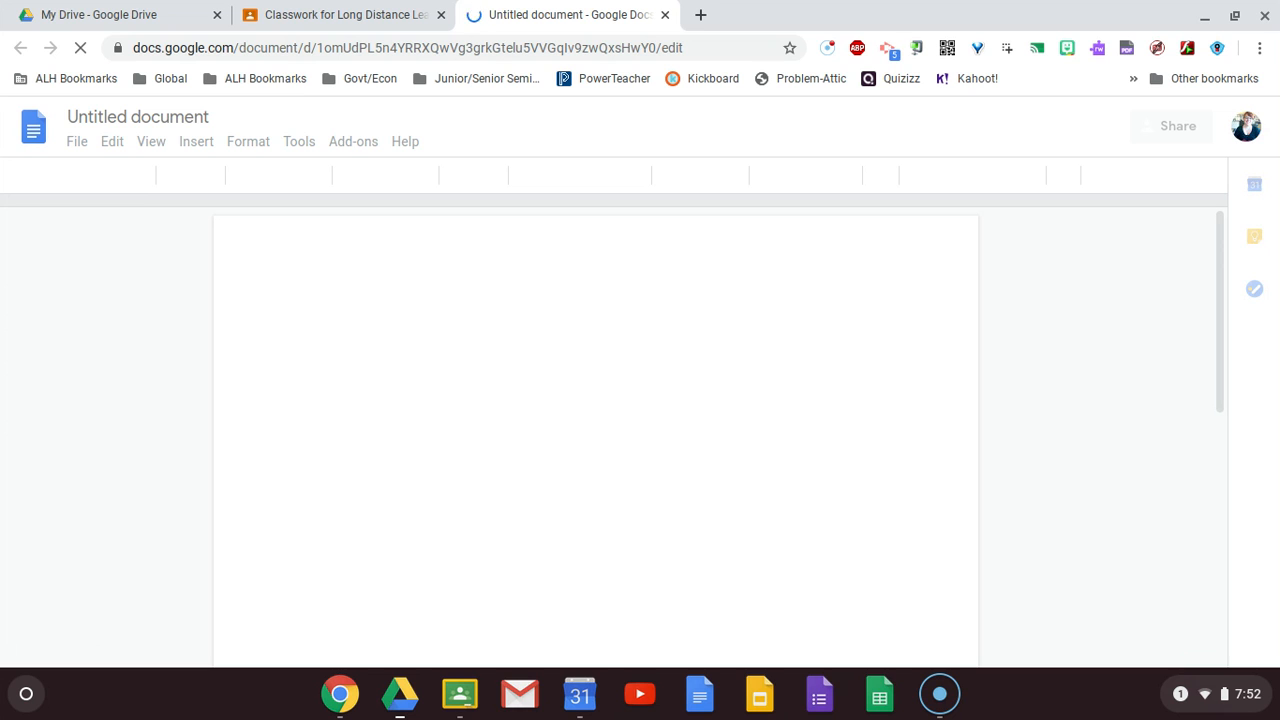
pyautogui.click(331, 268)
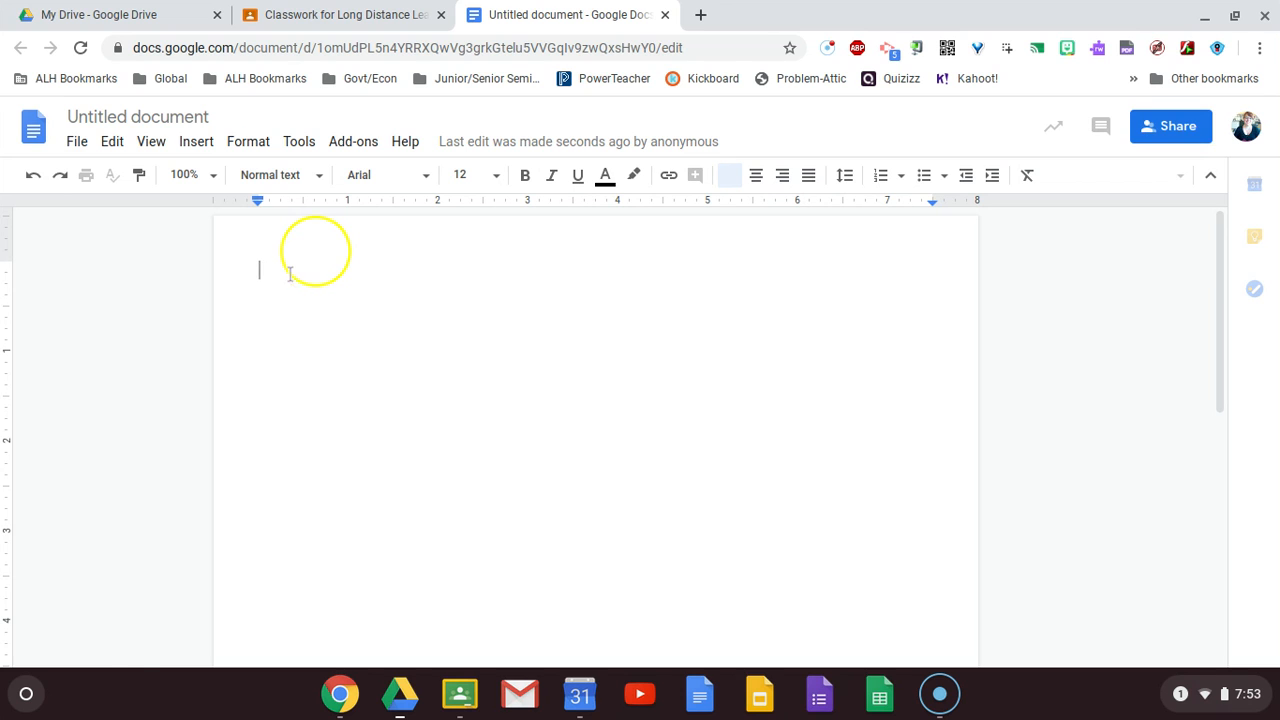
pyautogui.click(190, 117)
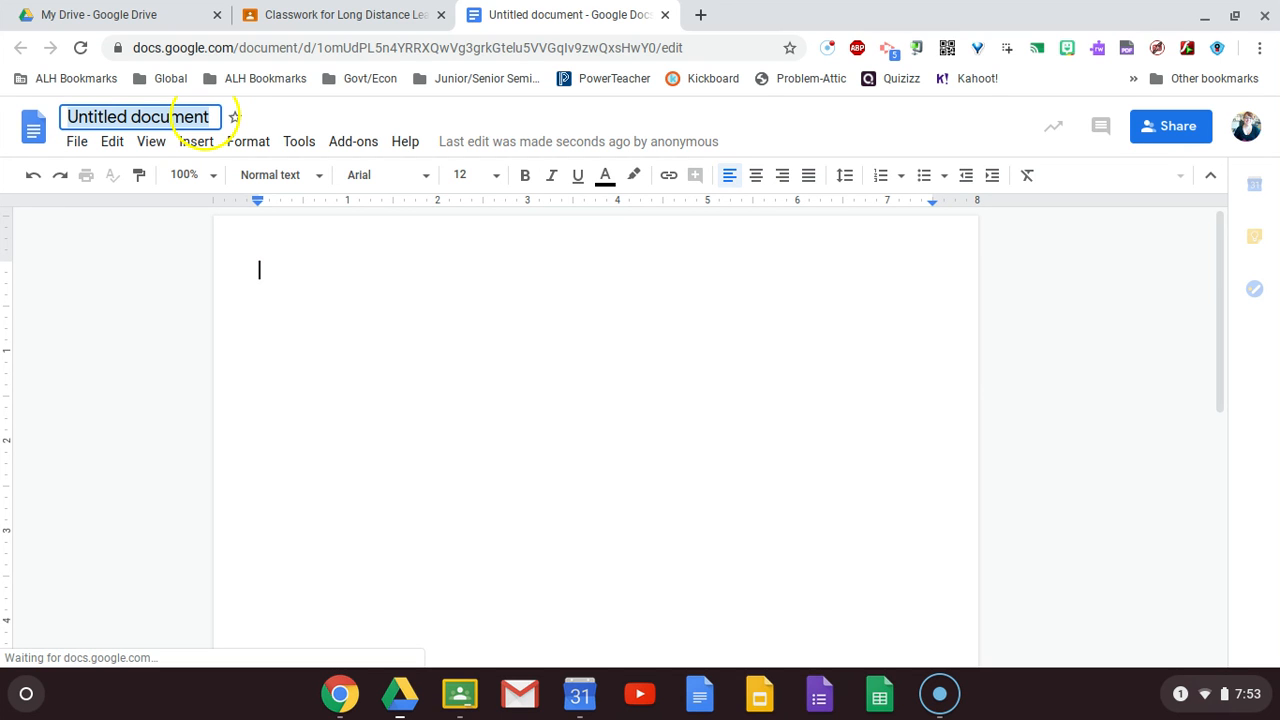
pyautogui.write('Long Distance ')
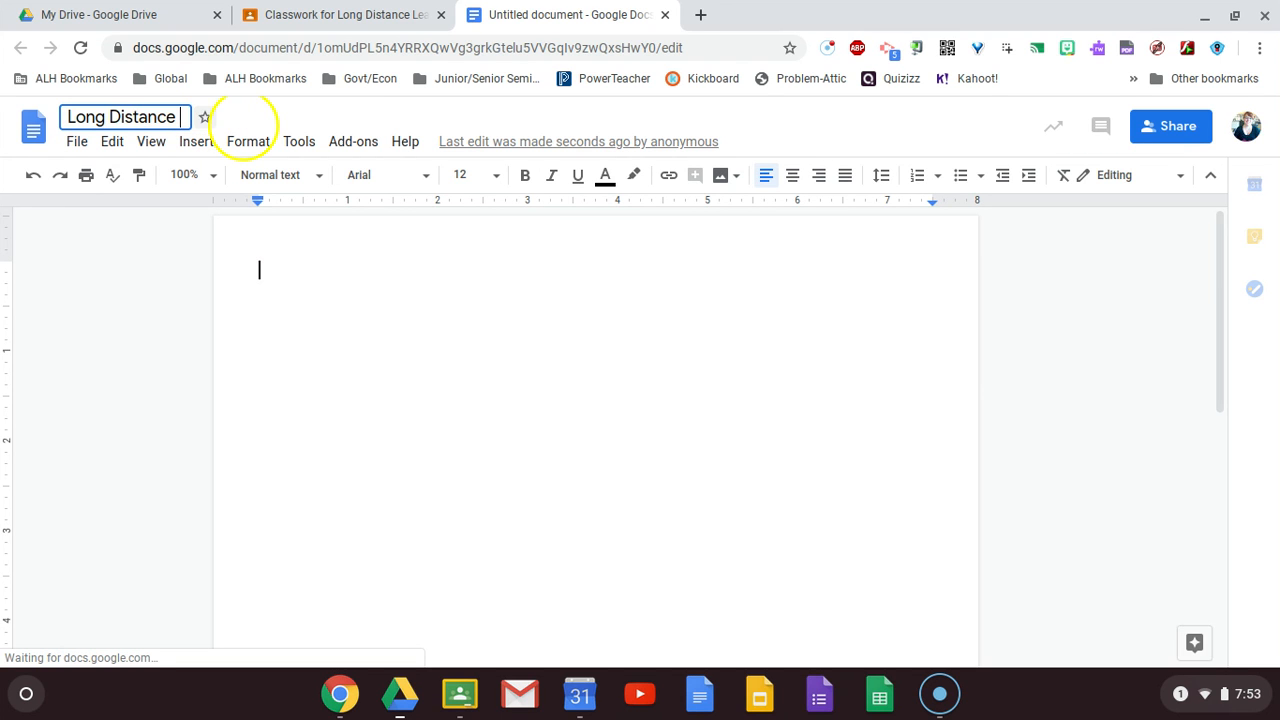
pyautogui.write('Learning ')
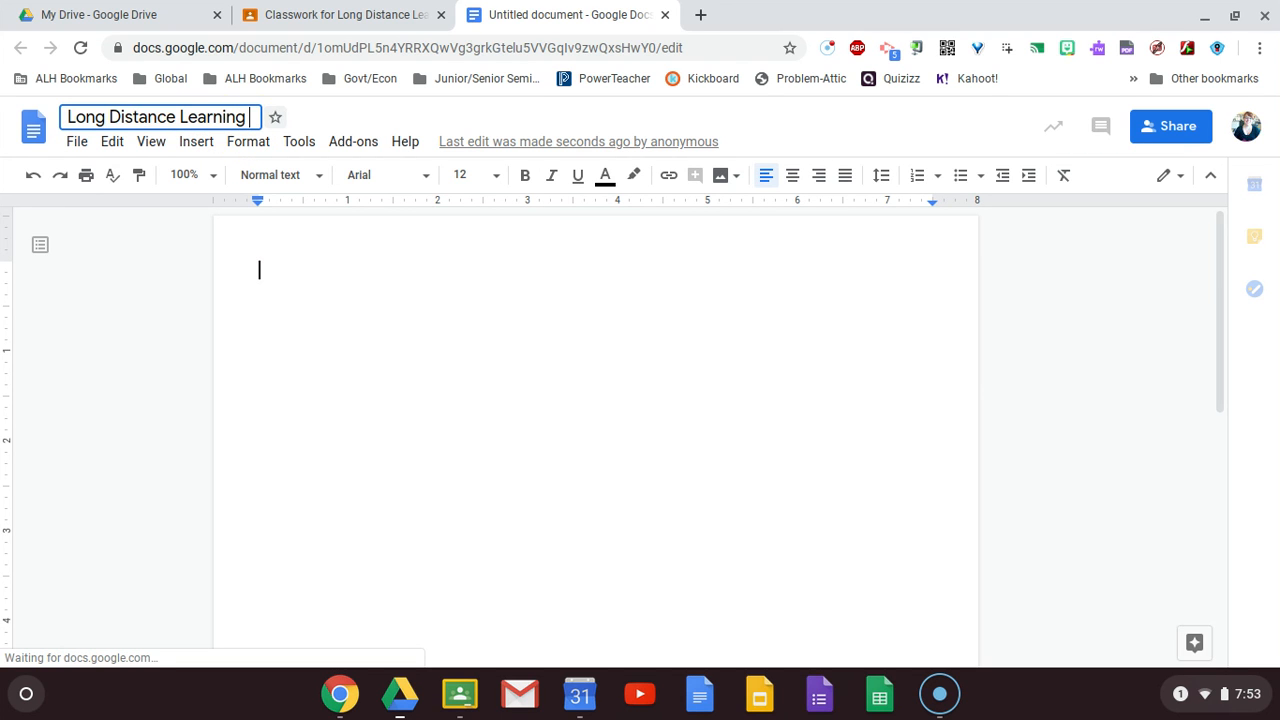
pyautogui.write('Classr')
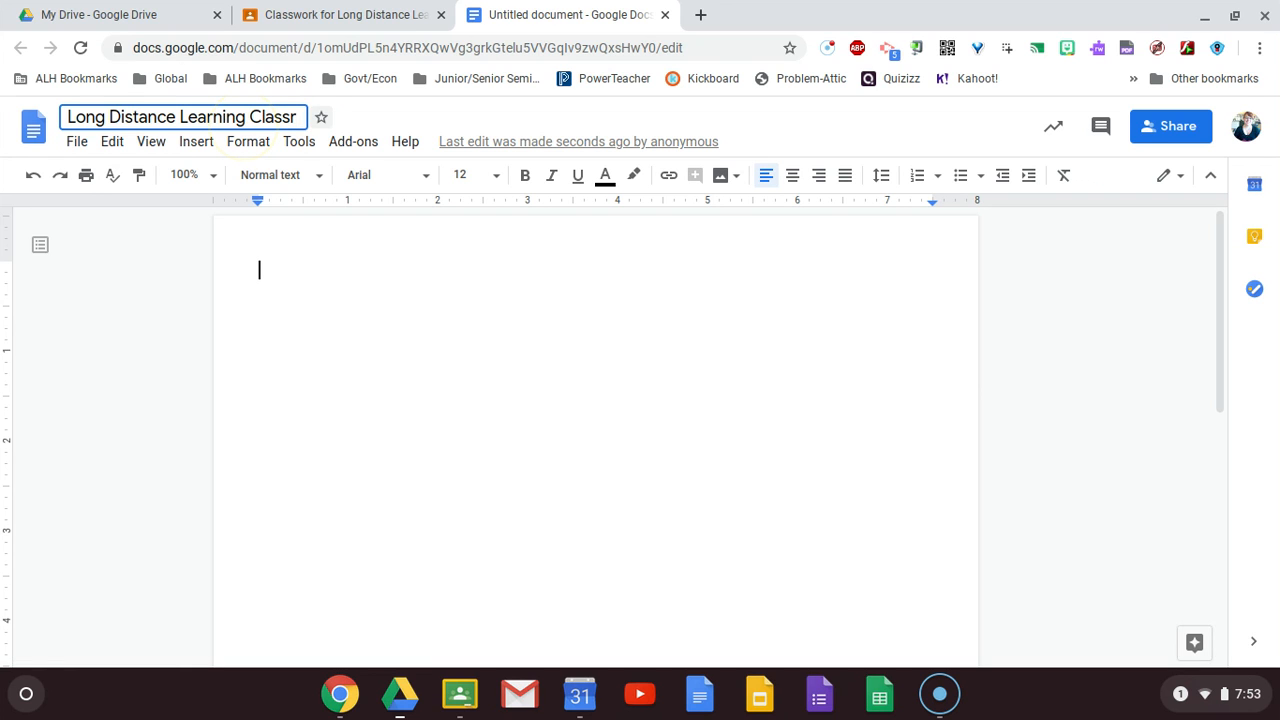
pyautogui.press('BackSpace')
pyautogui.write('work')
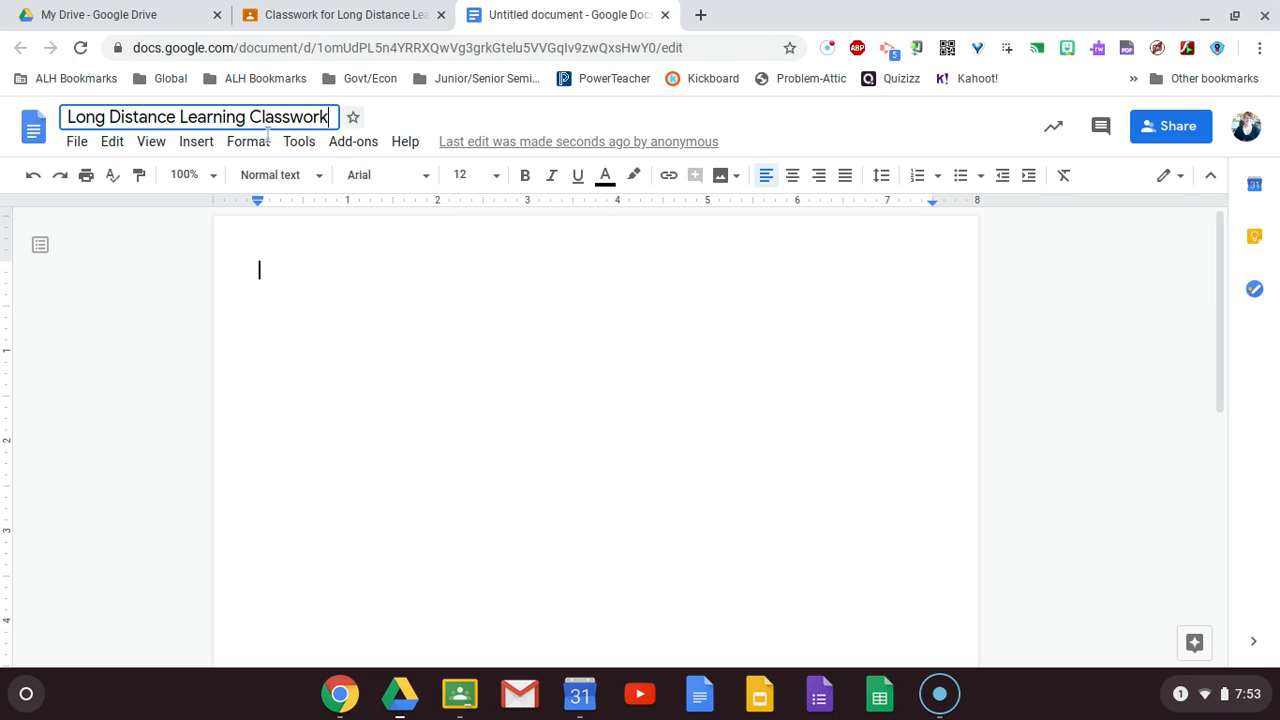
pyautogui.click(318, 285)
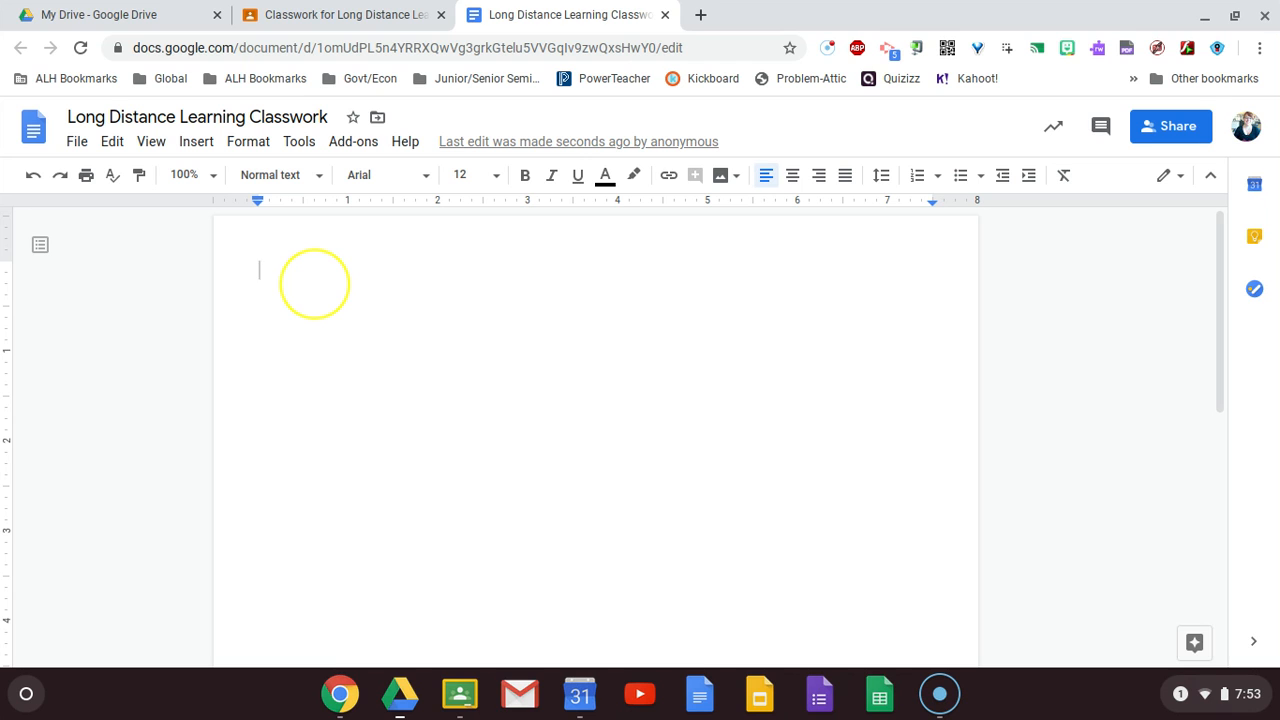
# - Write "Directions:" on the document's first line and "Respond to all questions in the apporpriate in this document." on the second
pyautogui.write('Directions:')
pyautogui.press('Return')
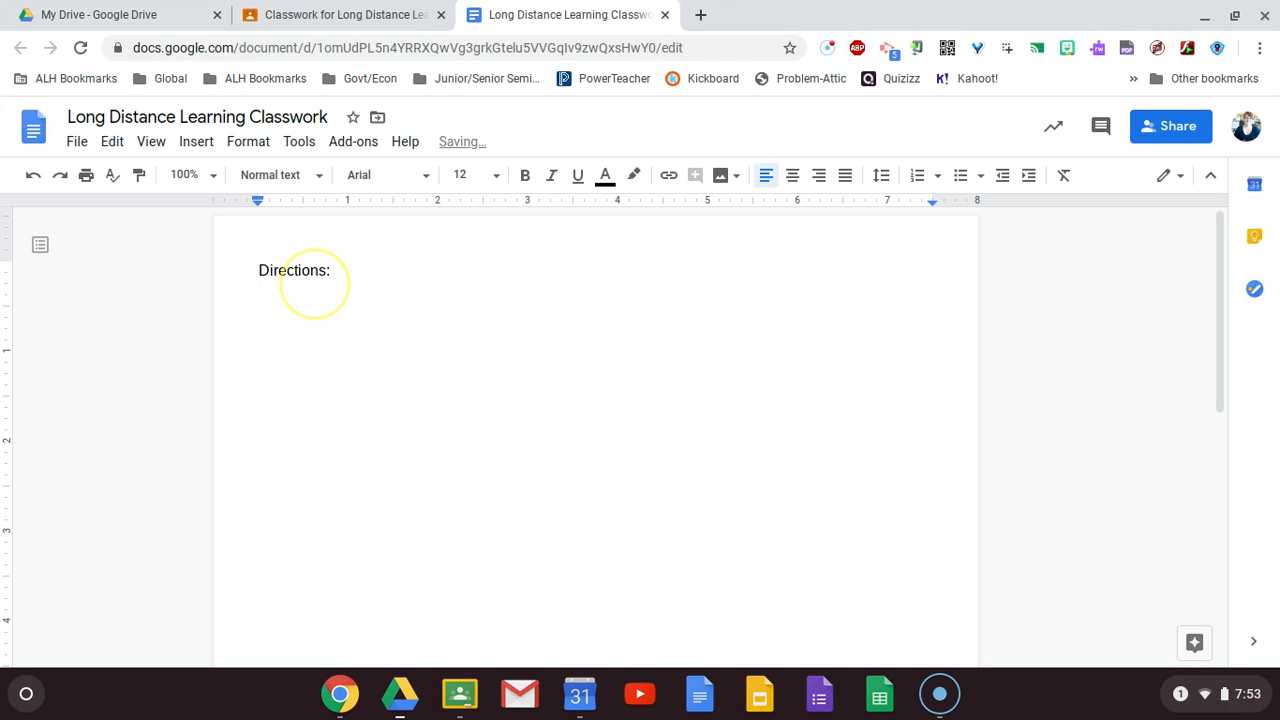
pyautogui.write('-')
pyautogui.press('BackSpace')
pyautogui.write('Respond to all')
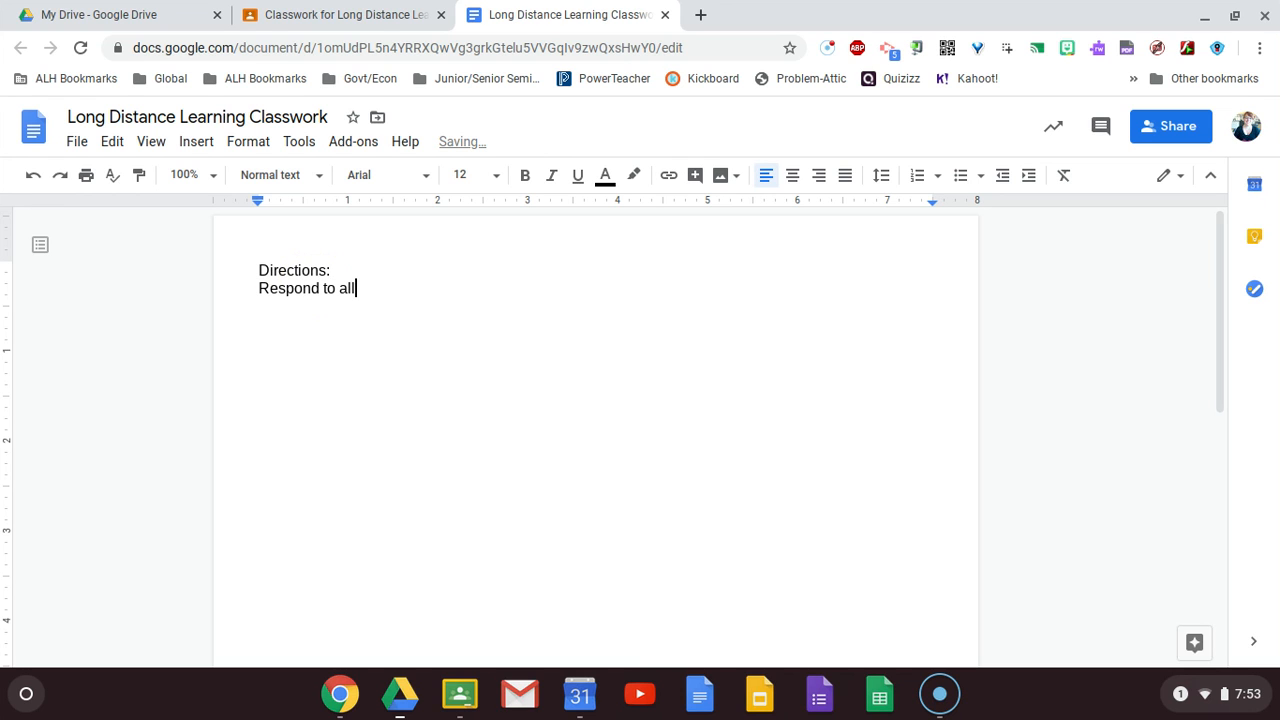
pyautogui.write(' questions i')
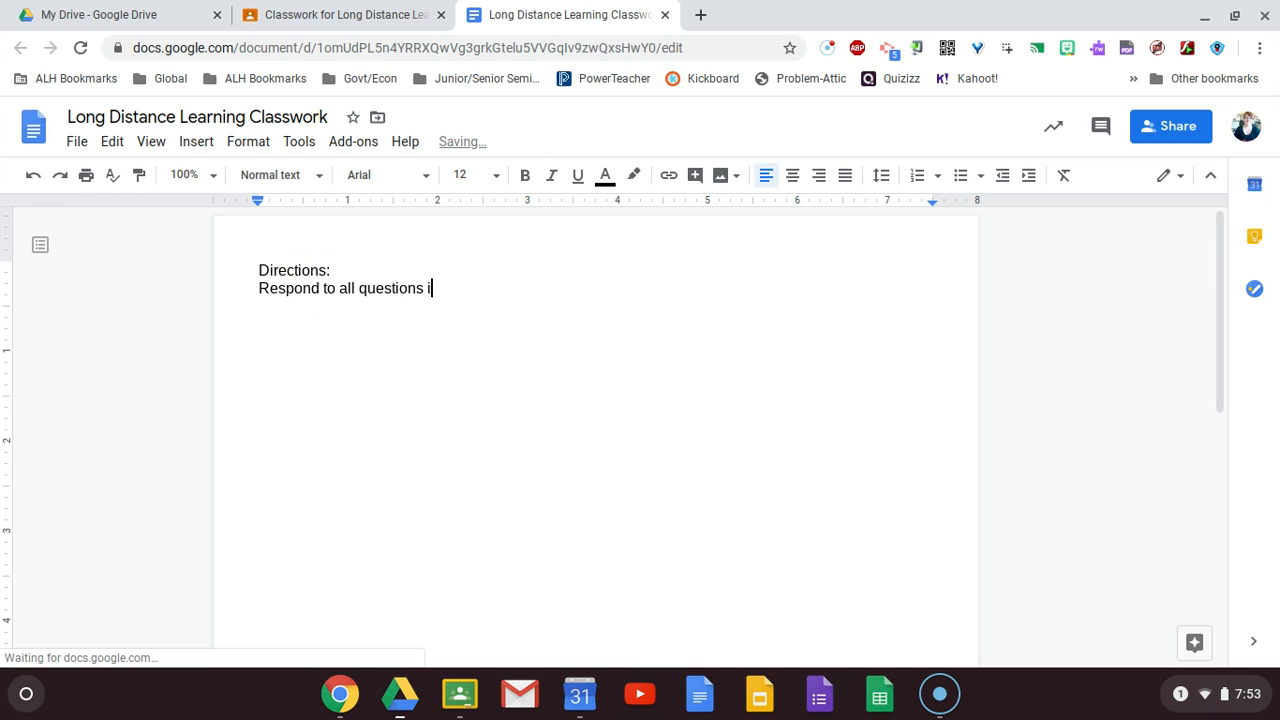
pyautogui.write('n the appor')
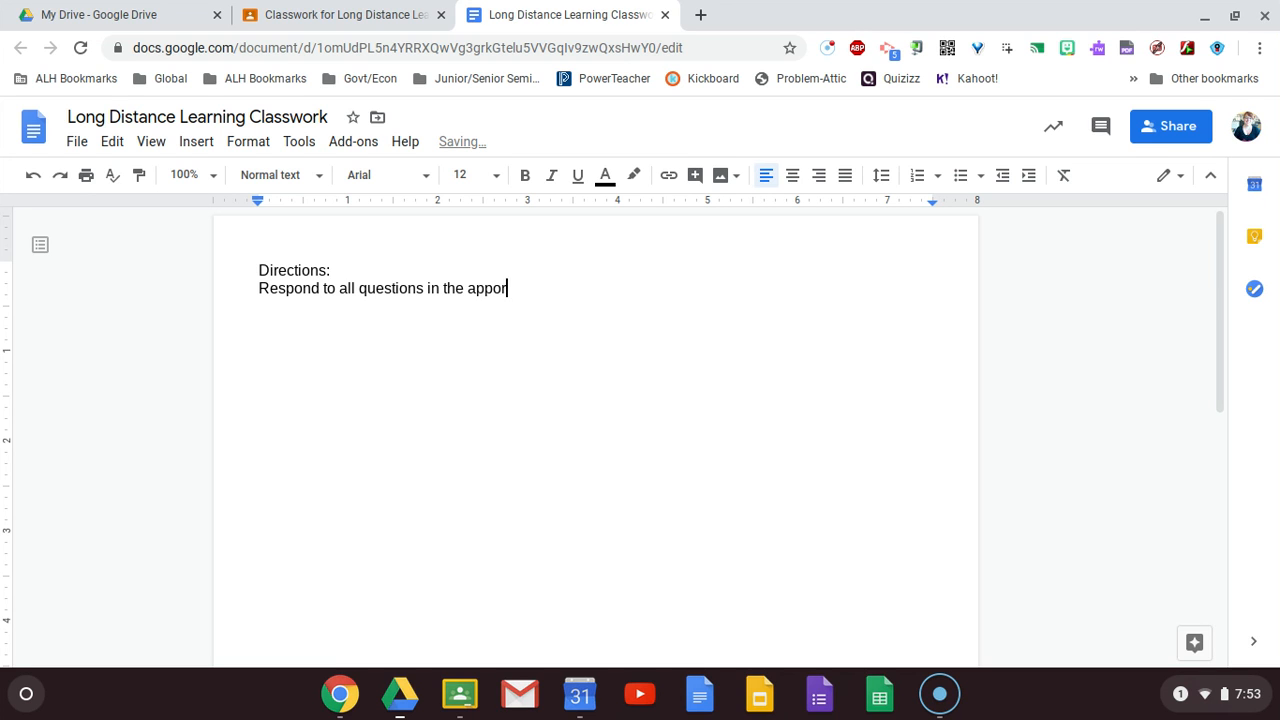
pyautogui.write('priate in this document.')
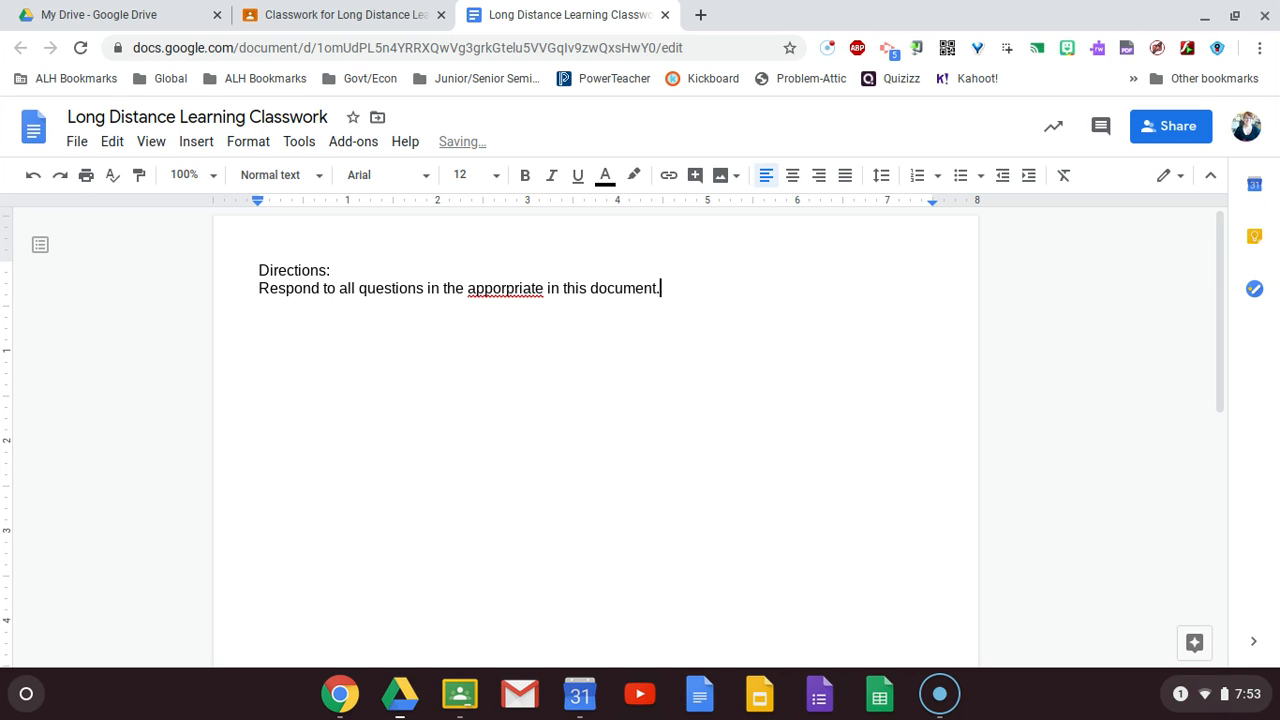
# - Correct the misspelled word in the directions to "appropriate" and add two line breaks after the sentence
pyautogui.rightClick(522, 296)
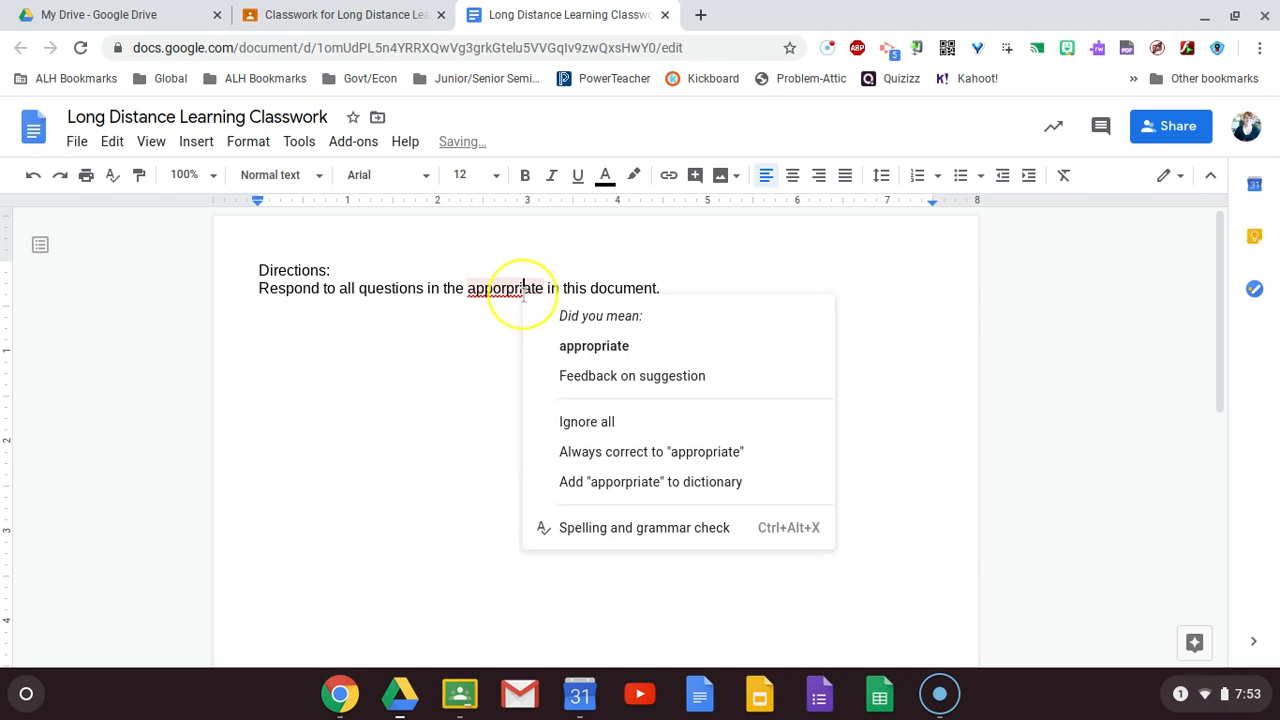
pyautogui.click(590, 348)
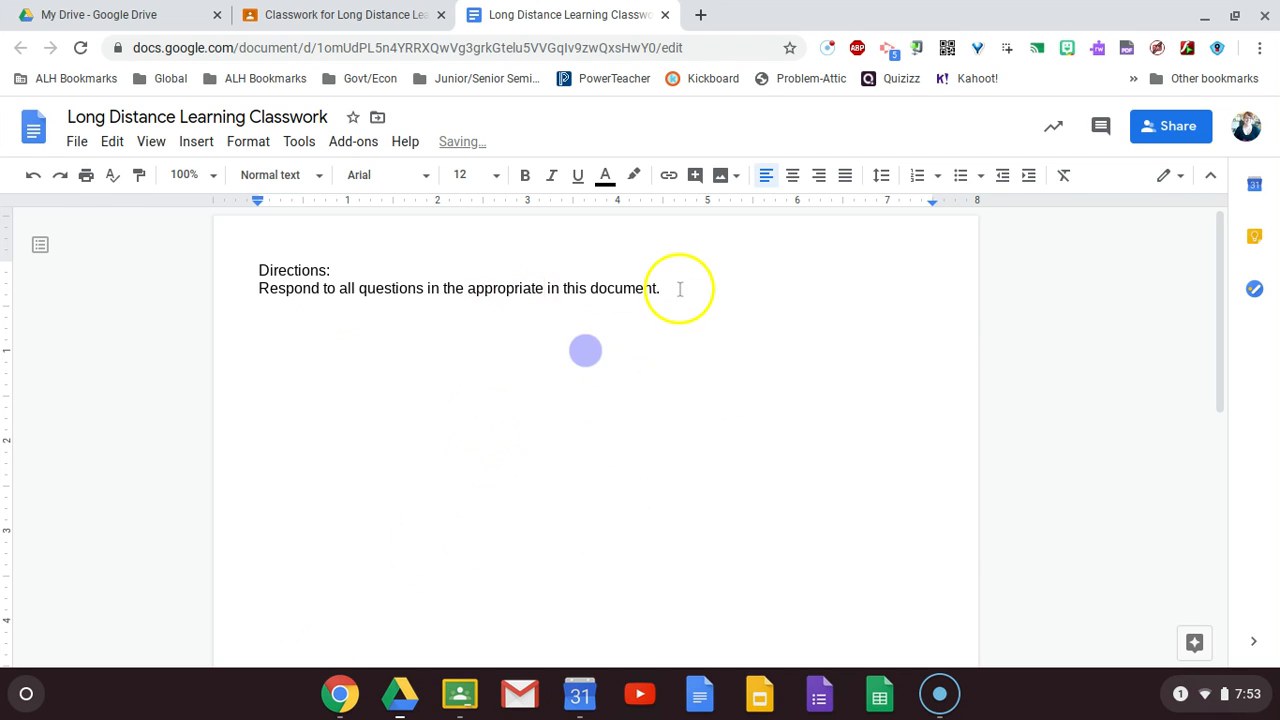
pyautogui.click(679, 289)
pyautogui.press('Return')
pyautogui.press('Return')
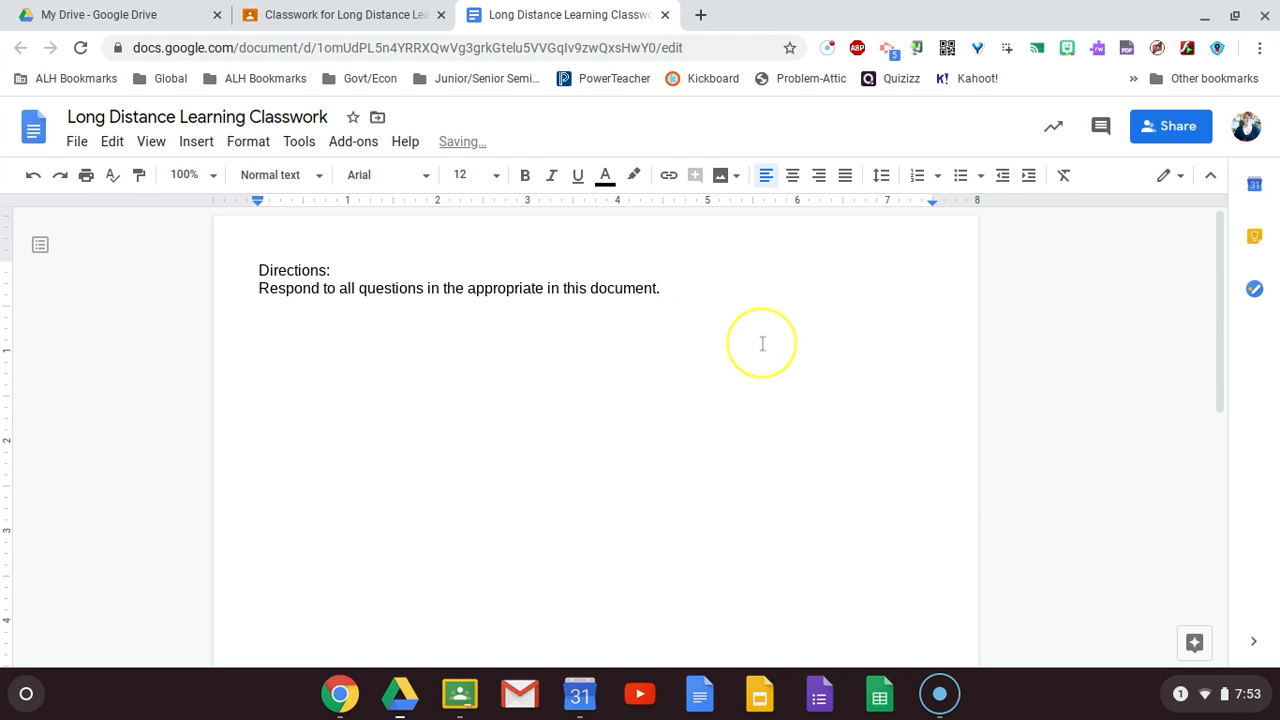
# - Insert a table of two columns and five rows below the directions and narrow its first column for question numbers
pyautogui.click(206, 142)
pyautogui.moveTo(246, 210)
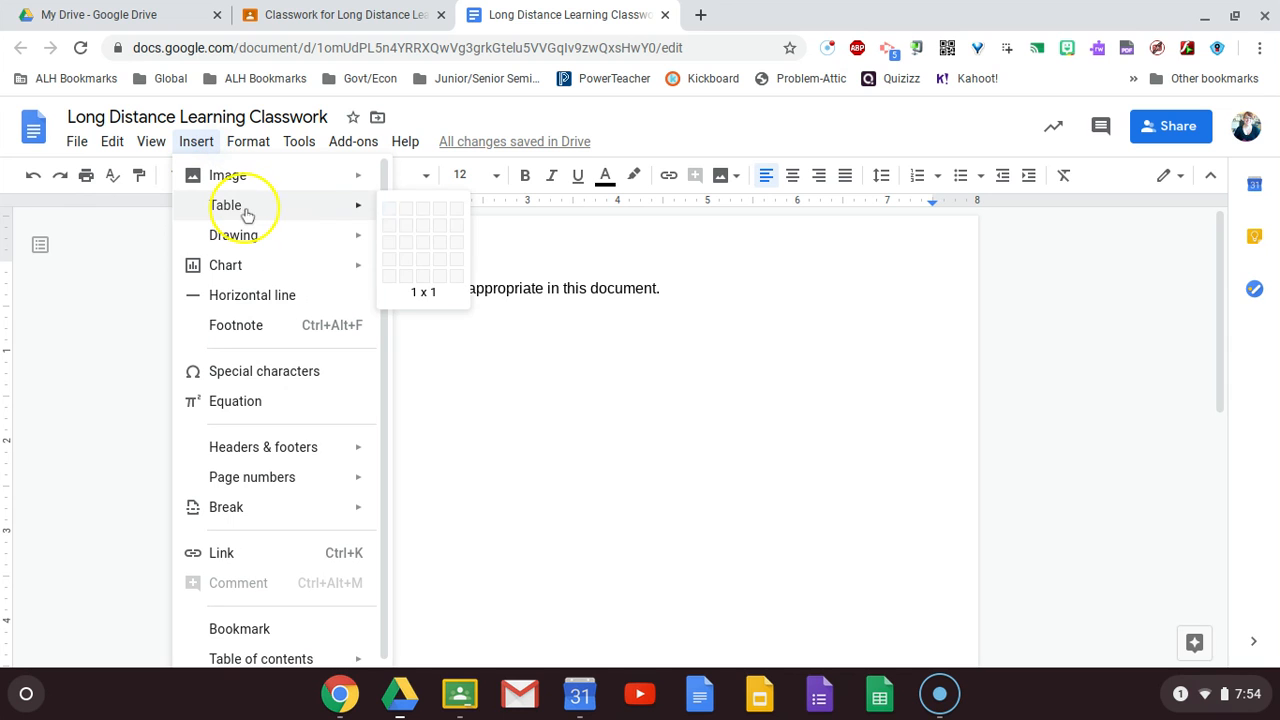
pyautogui.click(406, 275)
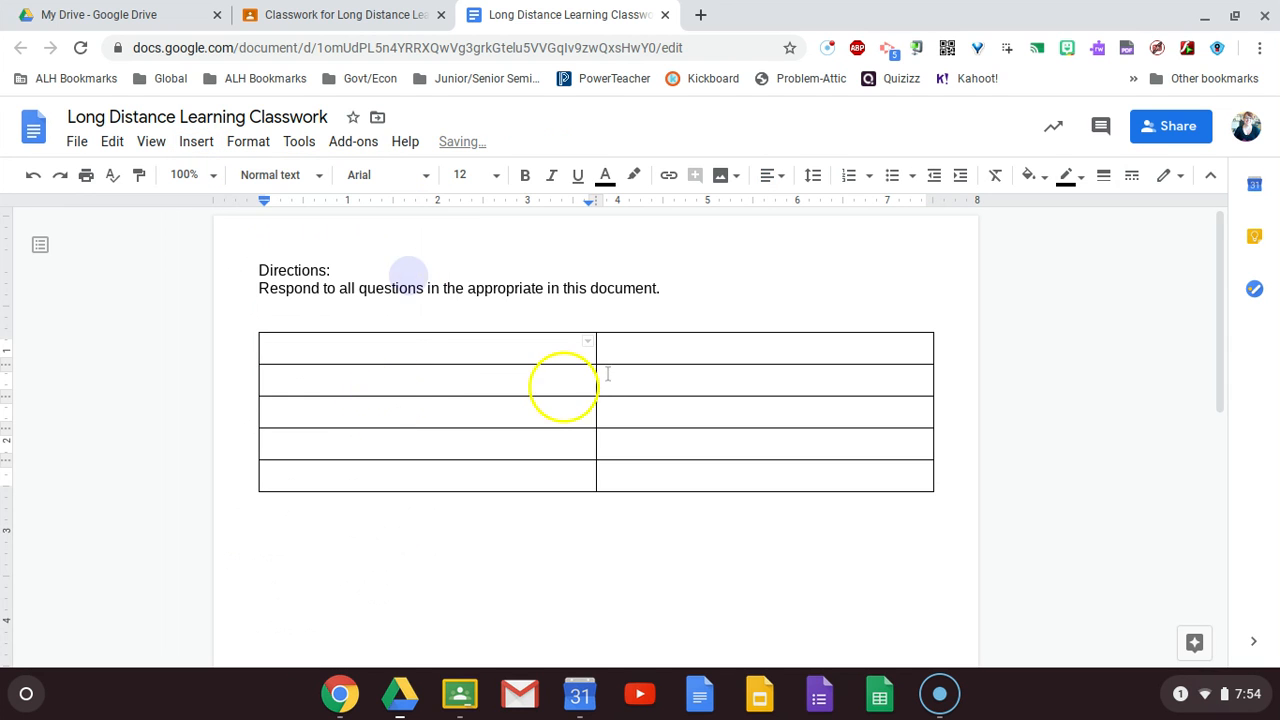
pyautogui.moveTo(526, 360); pyautogui.dragTo(335, 347)
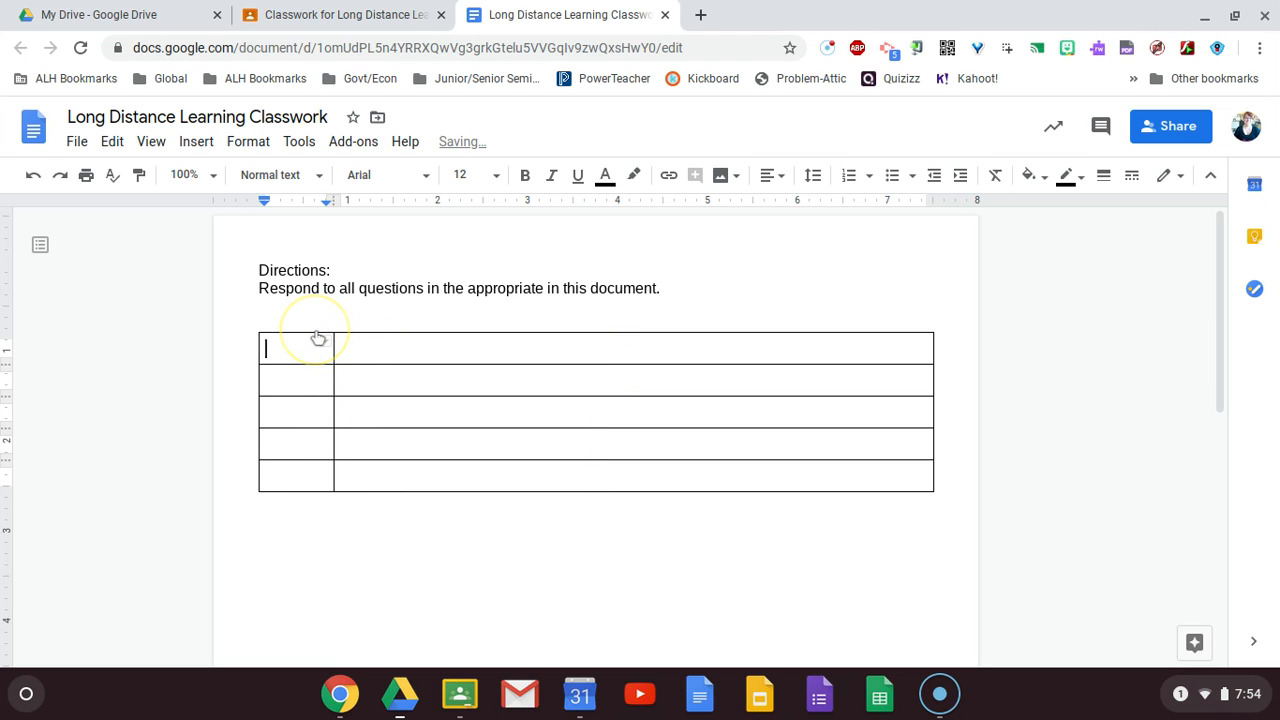
# - Number the table's rows 1 to 5 in the first column
pyautogui.write('1')
pyautogui.press('Down')
pyautogui.write('2')
pyautogui.press('Down')
pyautogui.write('3')
pyautogui.press('Down')
pyautogui.write('4')
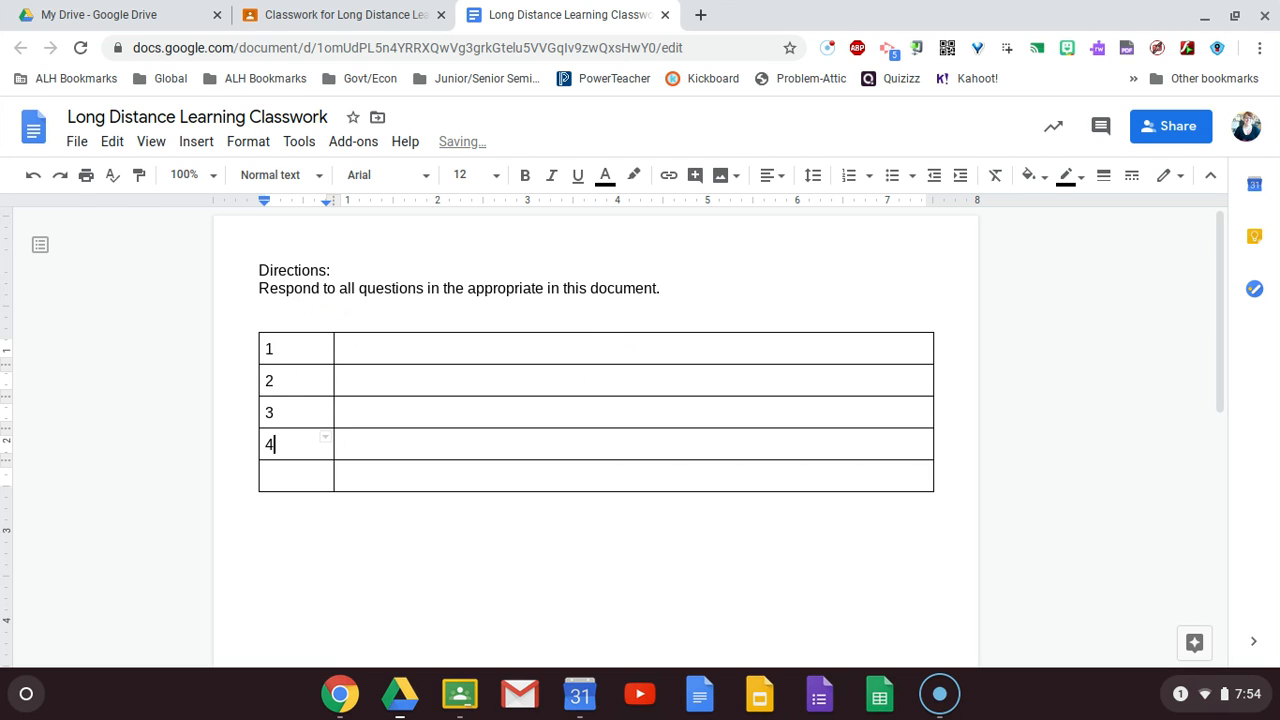
pyautogui.press('Down')
pyautogui.write('5')
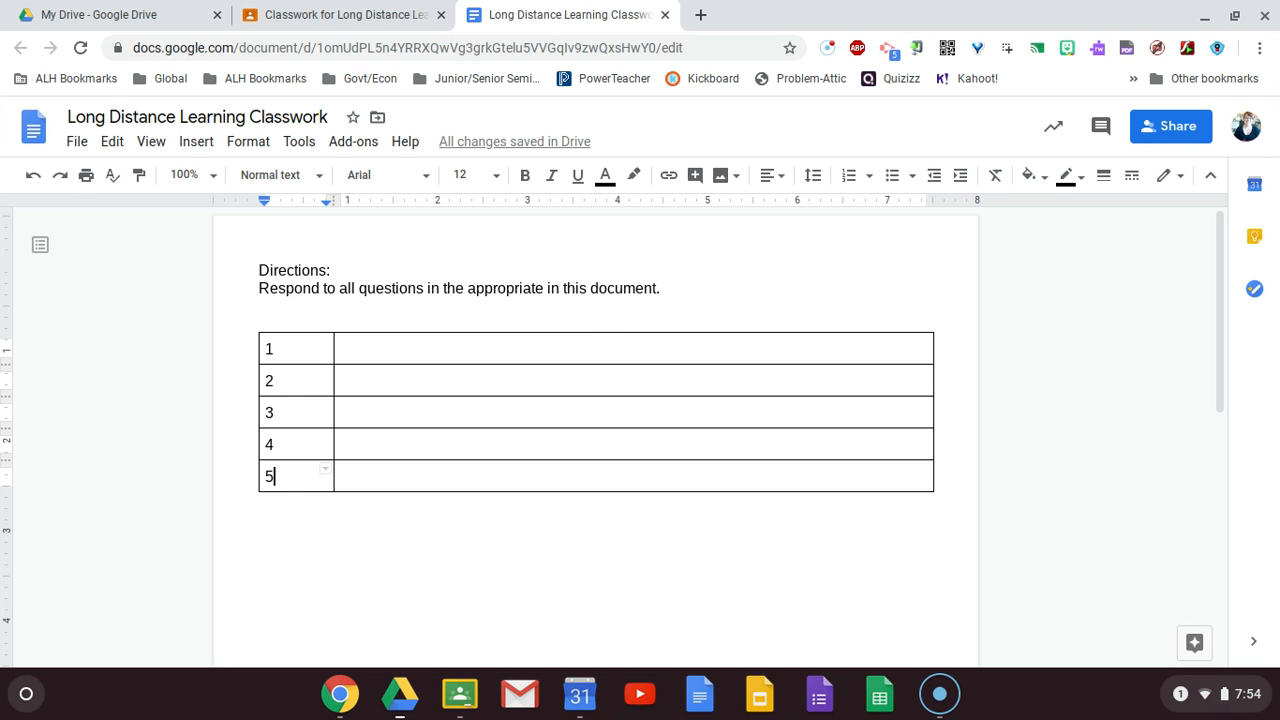
# - Try out a sample answer "A" in the answer cell of row 1 and delete it again
pyautogui.doubleClick(419, 353)
pyautogui.click(419, 349)
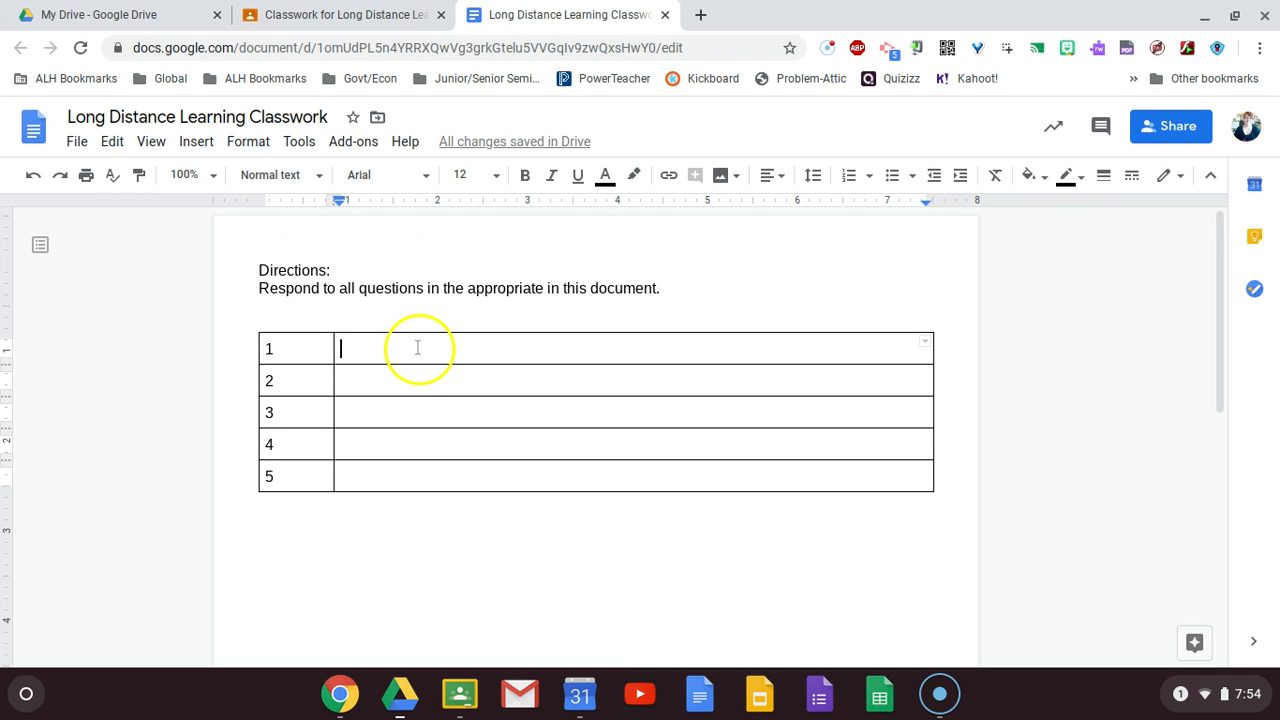
pyautogui.write('A')
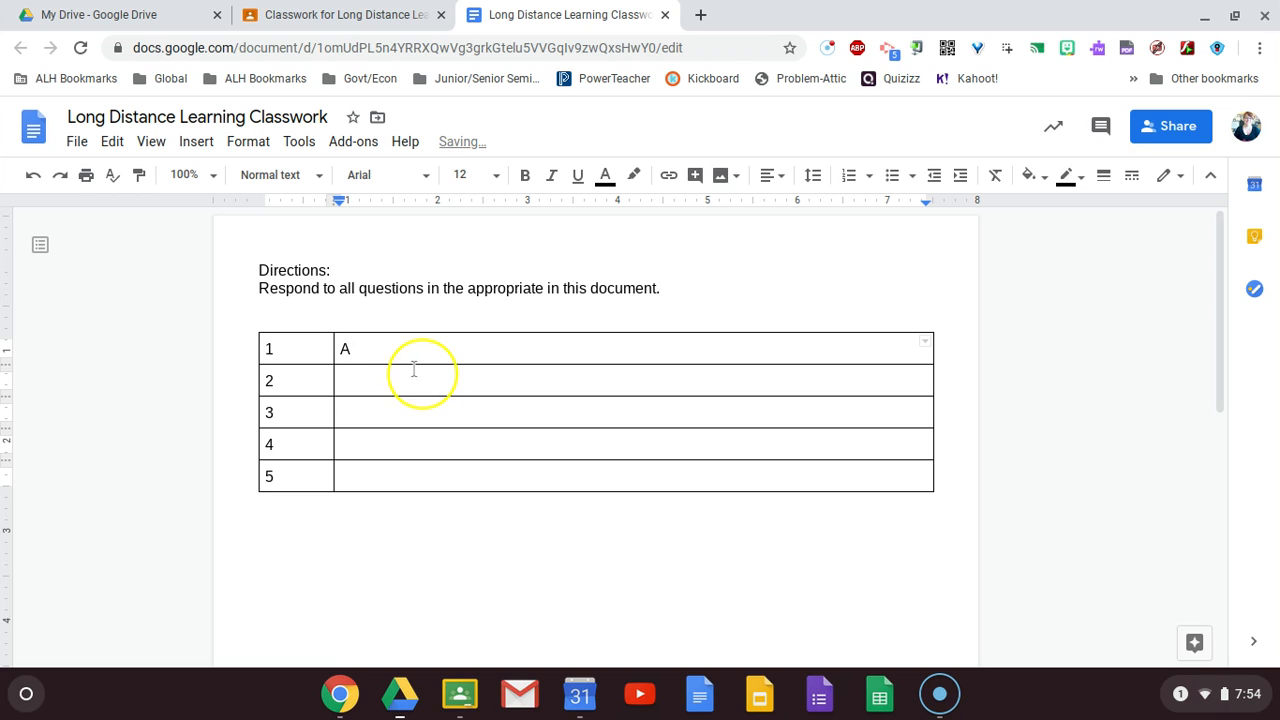
pyautogui.doubleClick(414, 370)
pyautogui.click(398, 380)
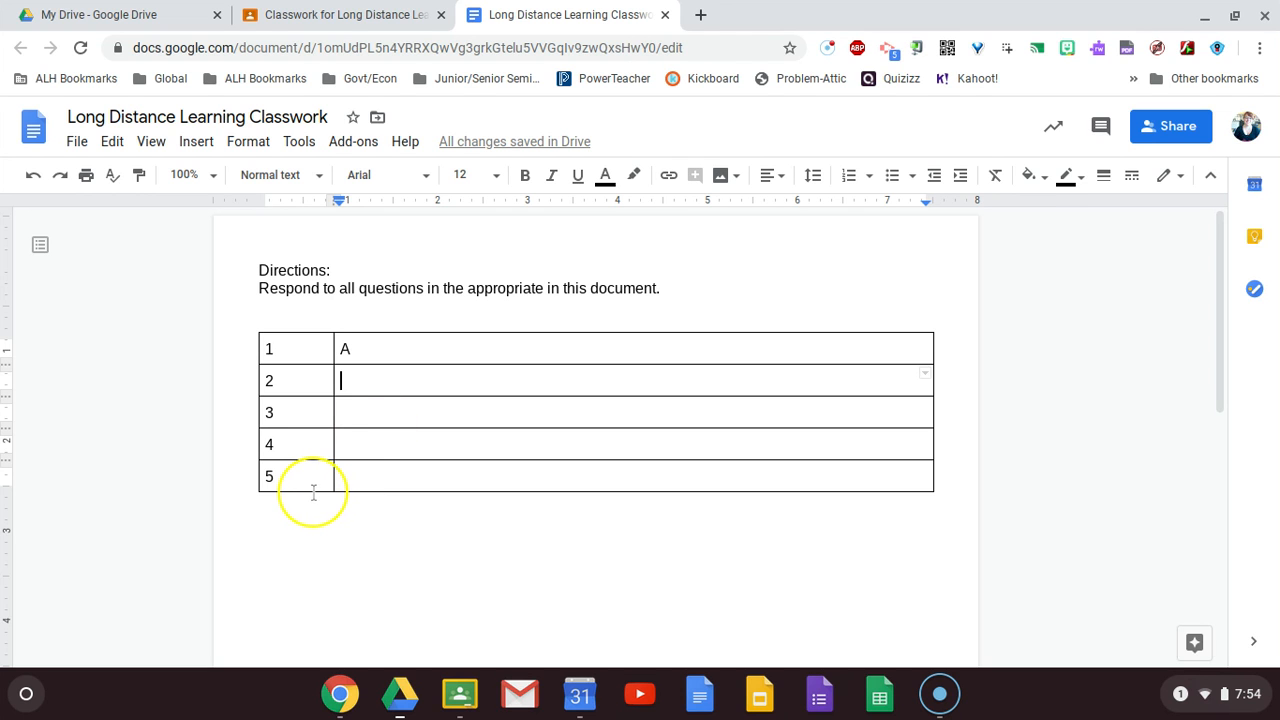
pyautogui.click(367, 355)
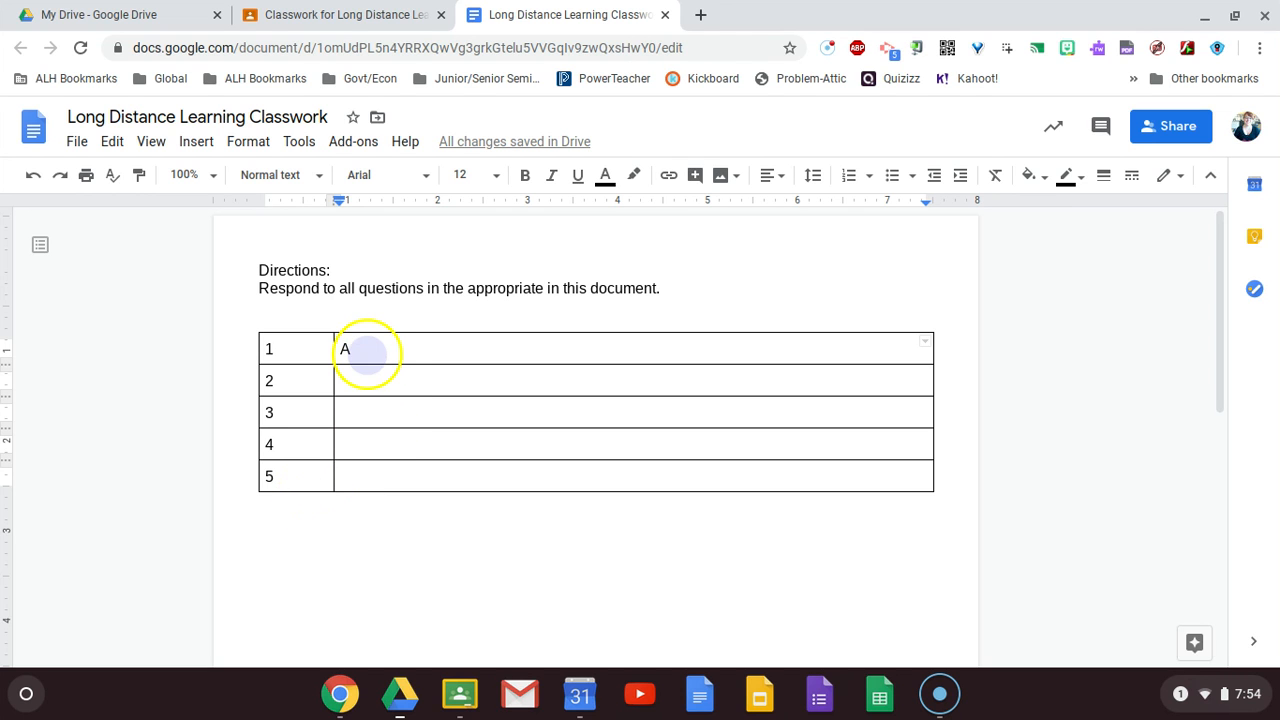
pyautogui.press('BackSpace')
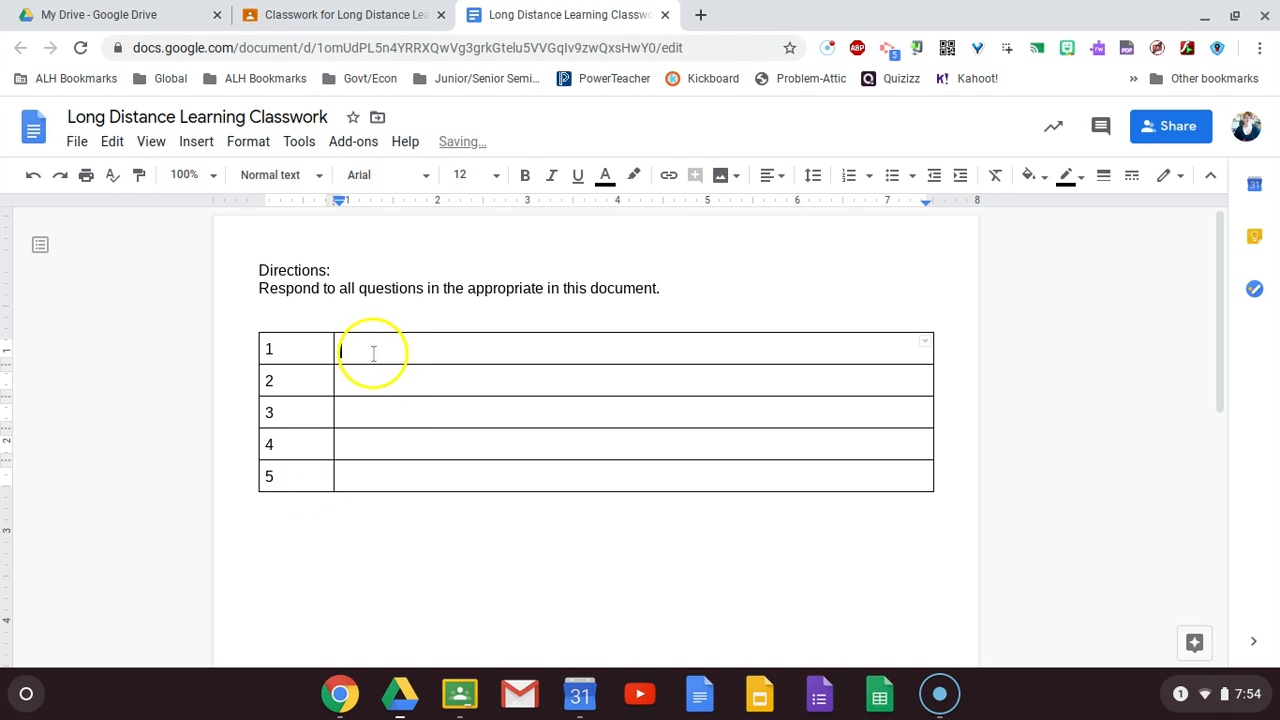
# - Return to Google Classroom, reload the class page and reopen the draft "Long Distance Learning - Check-In" assignment for editing
pyautogui.click(314, 24)
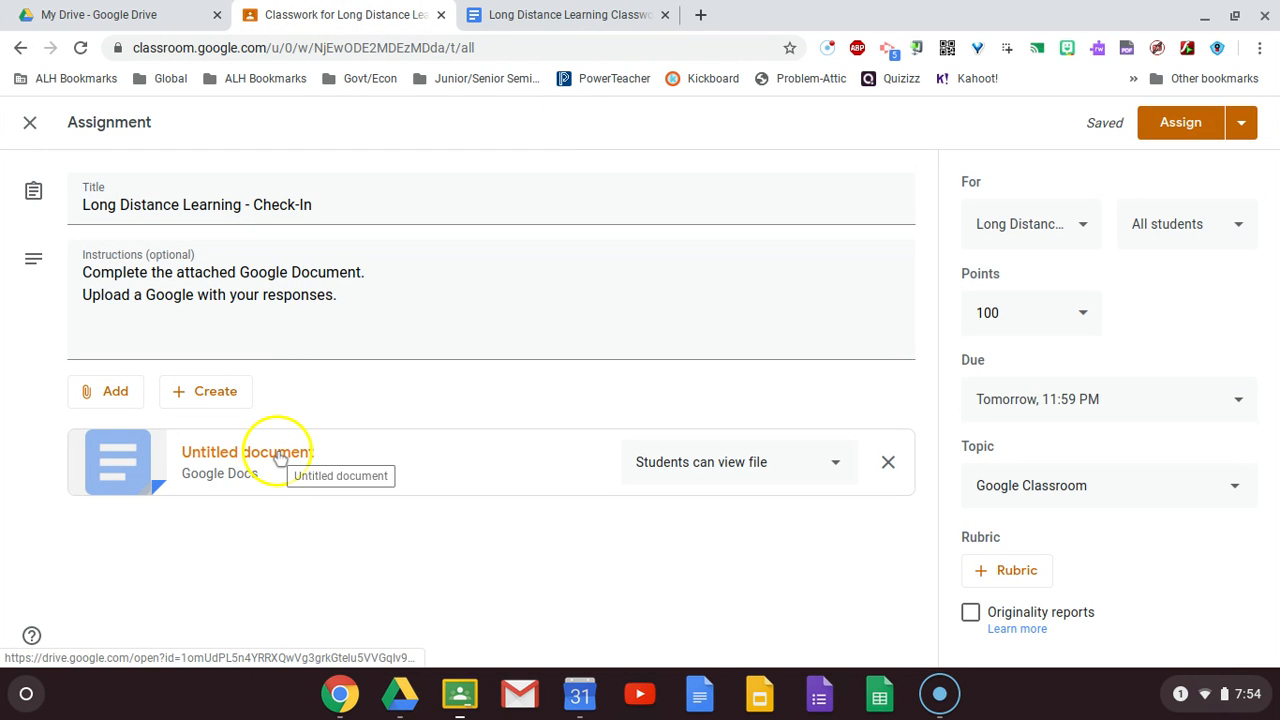
pyautogui.click(80, 48)
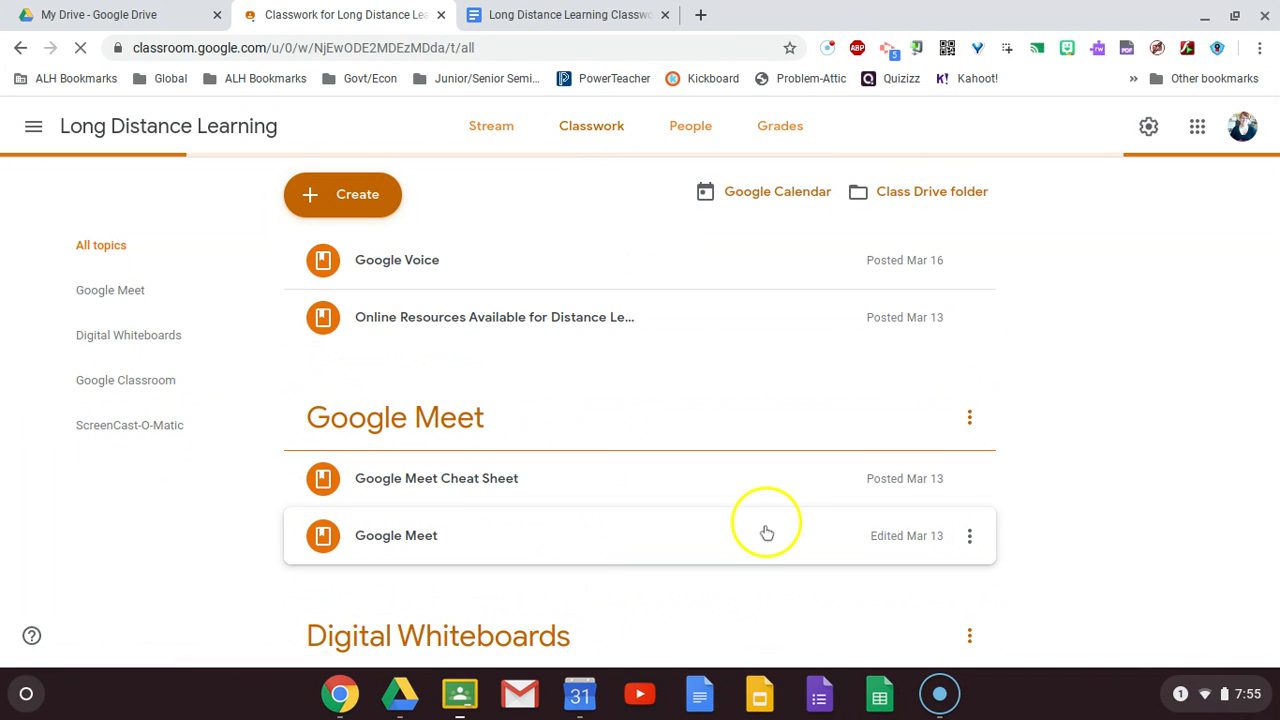
pyautogui.scroll(-3, 766, 532)
pyautogui.scroll(-2, 766, 532)
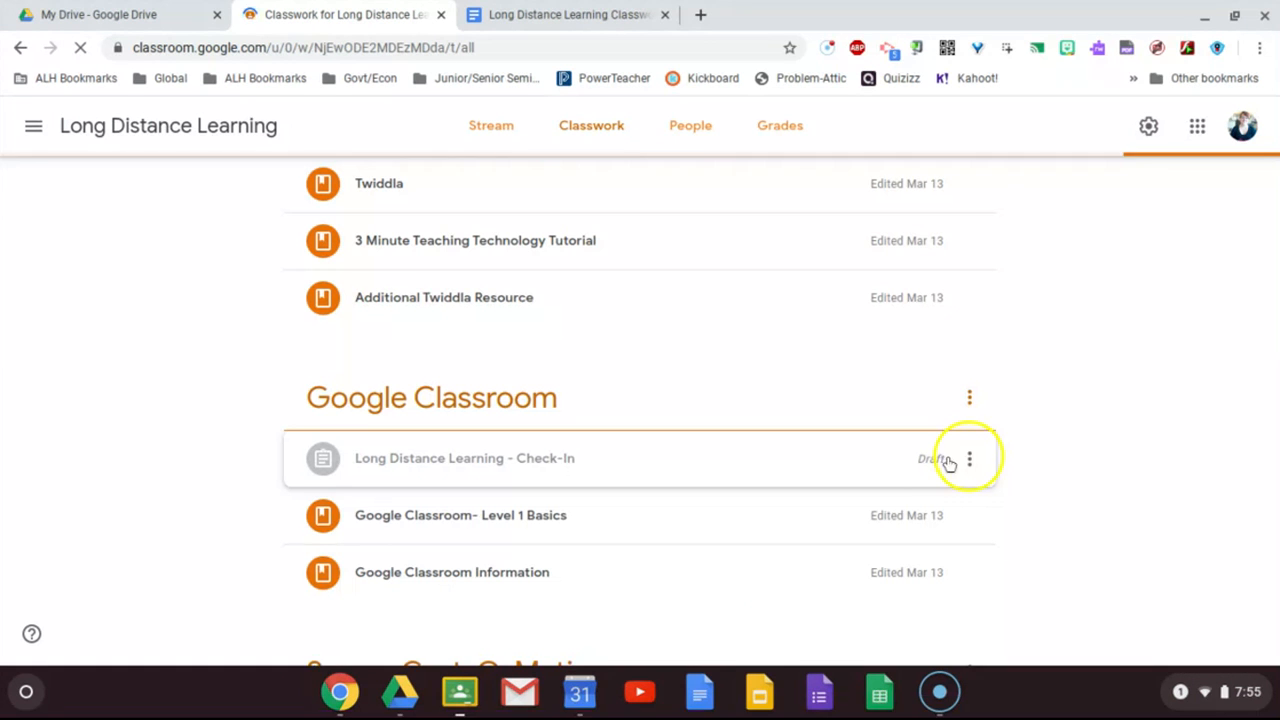
pyautogui.click(970, 460)
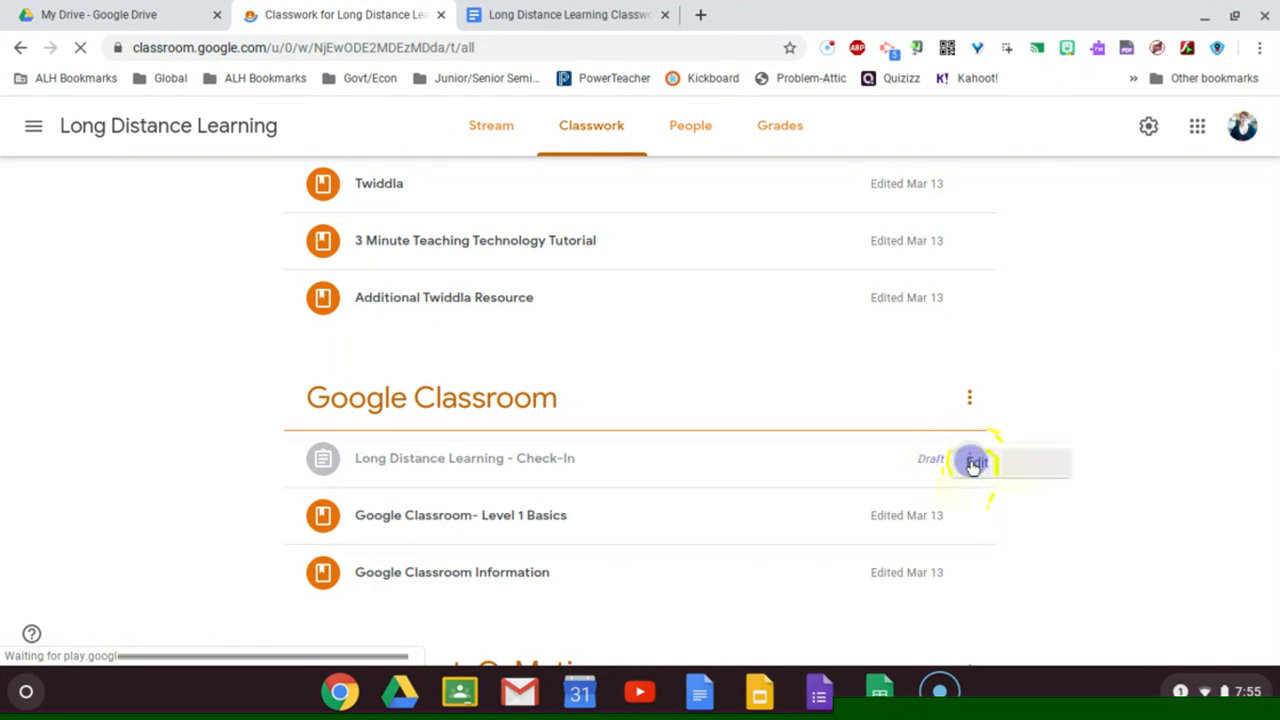
pyautogui.click(967, 472)
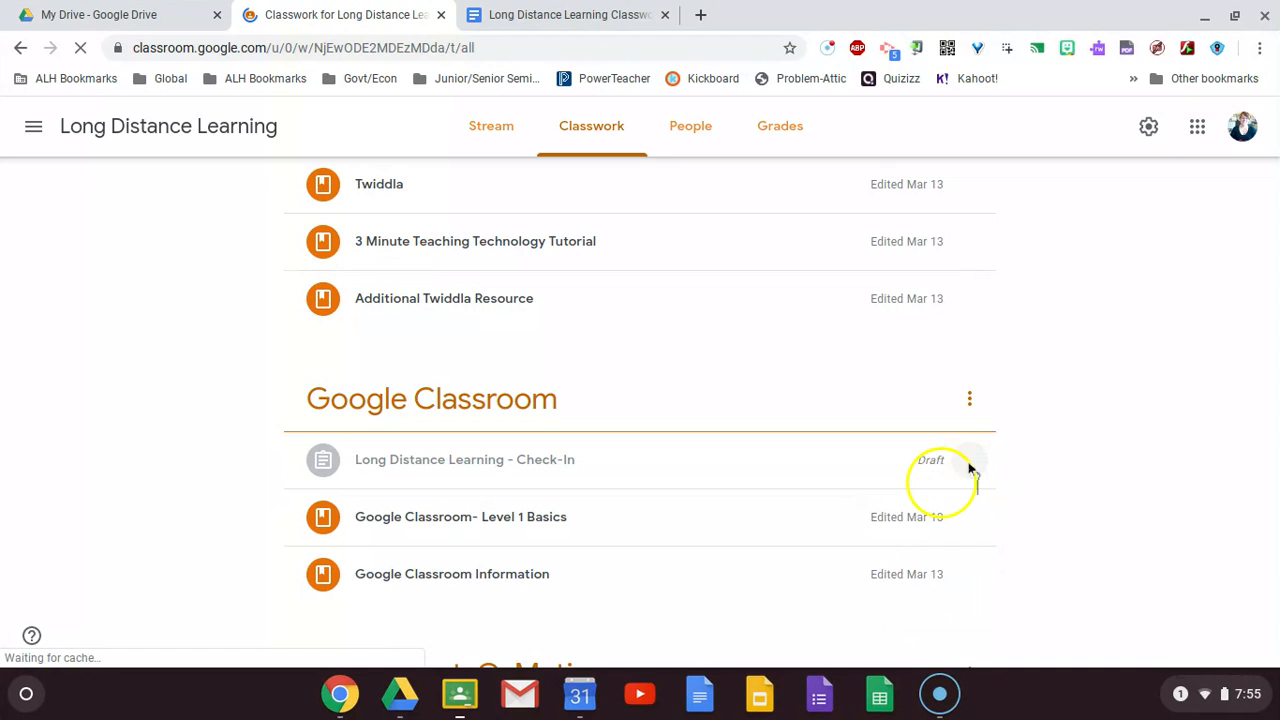
pyautogui.click(970, 460)
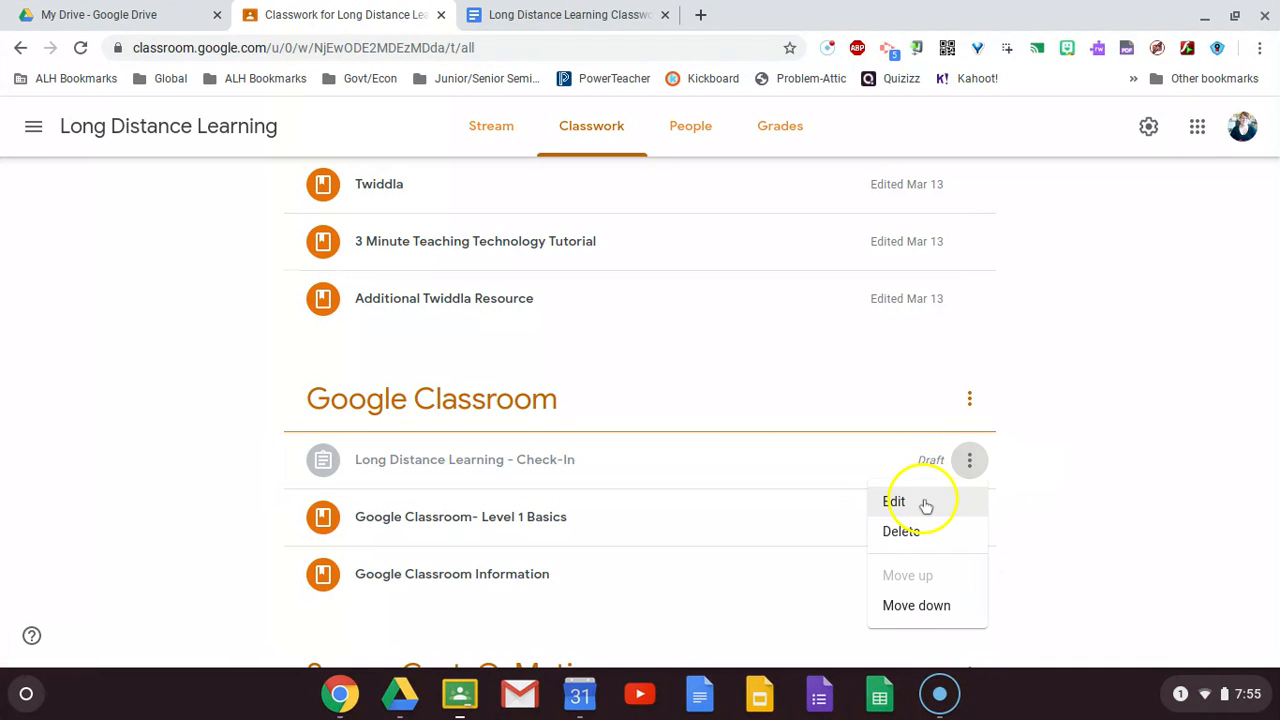
pyautogui.click(922, 503)
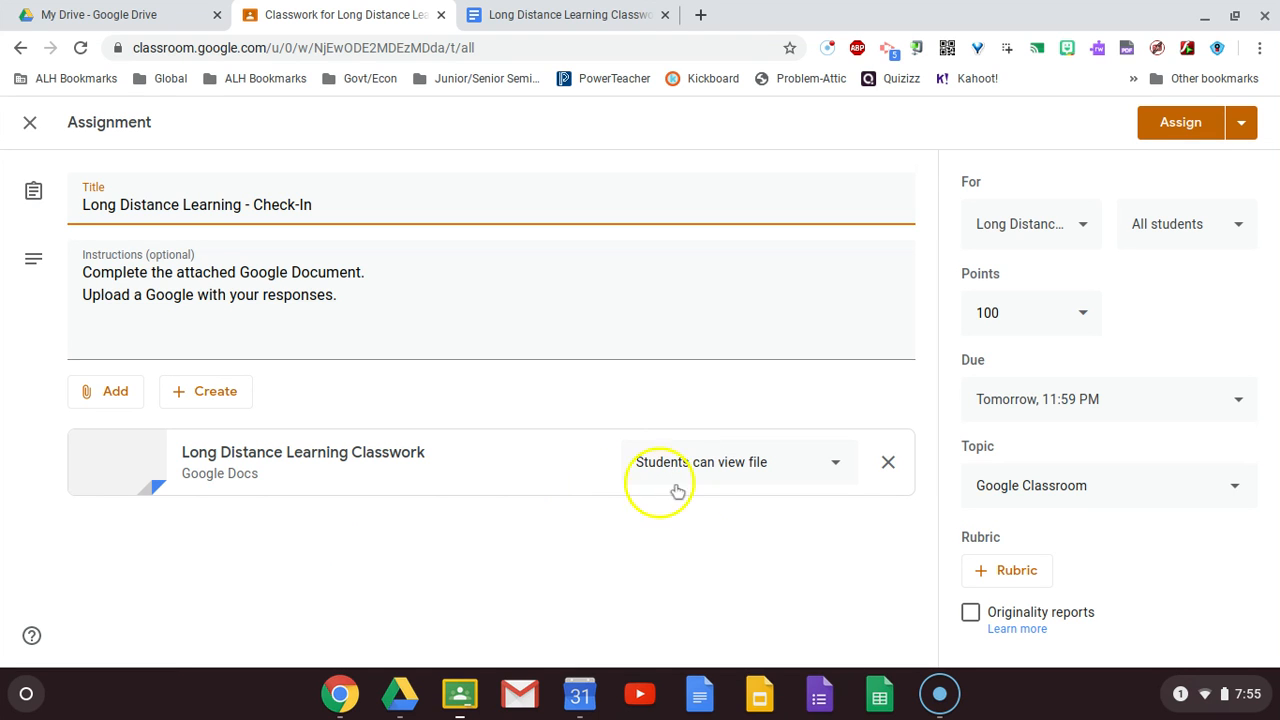
# - Set the attached document's sharing to "Make a copy for each student" and close the document
pyautogui.click(705, 472)
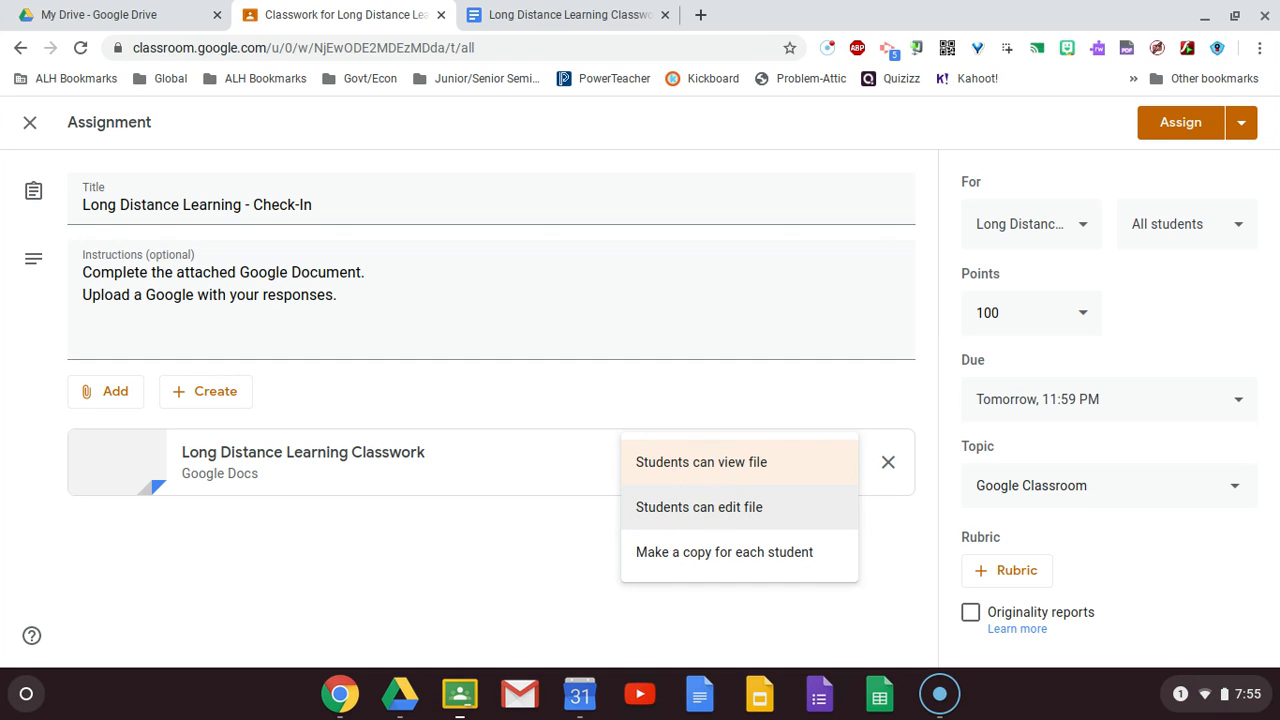
pyautogui.click(714, 555)
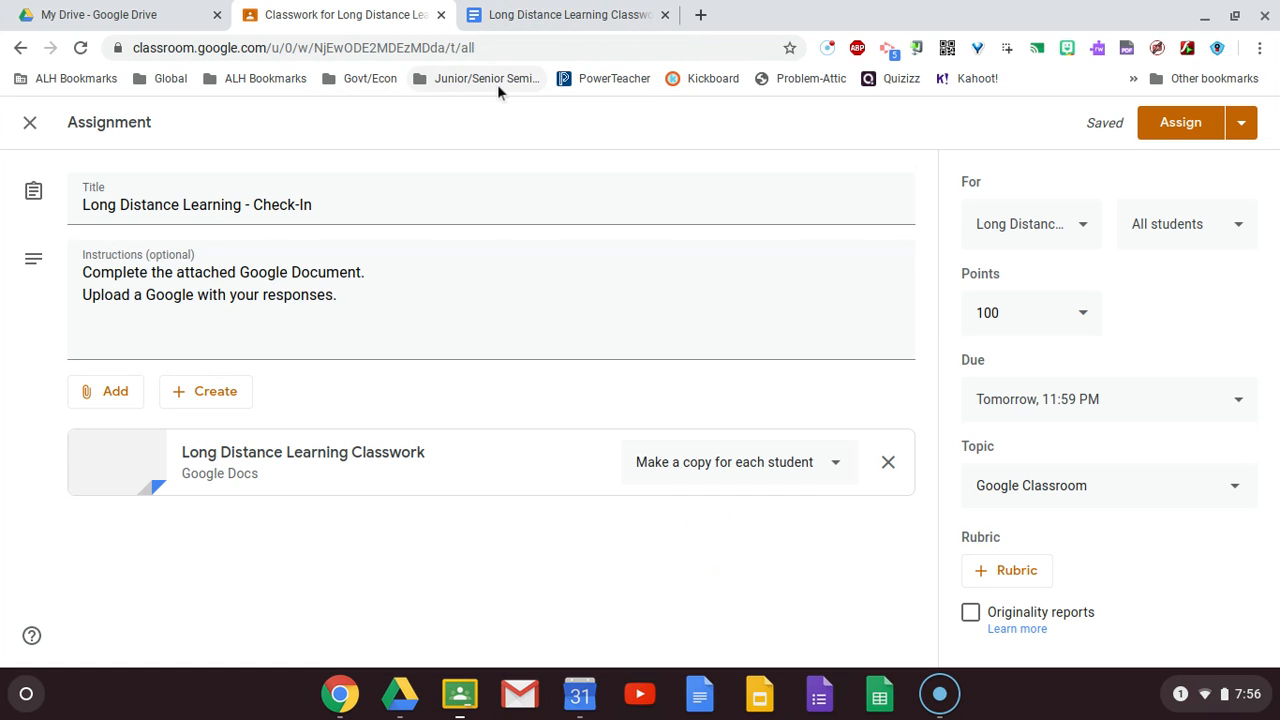
pyautogui.click(665, 16)
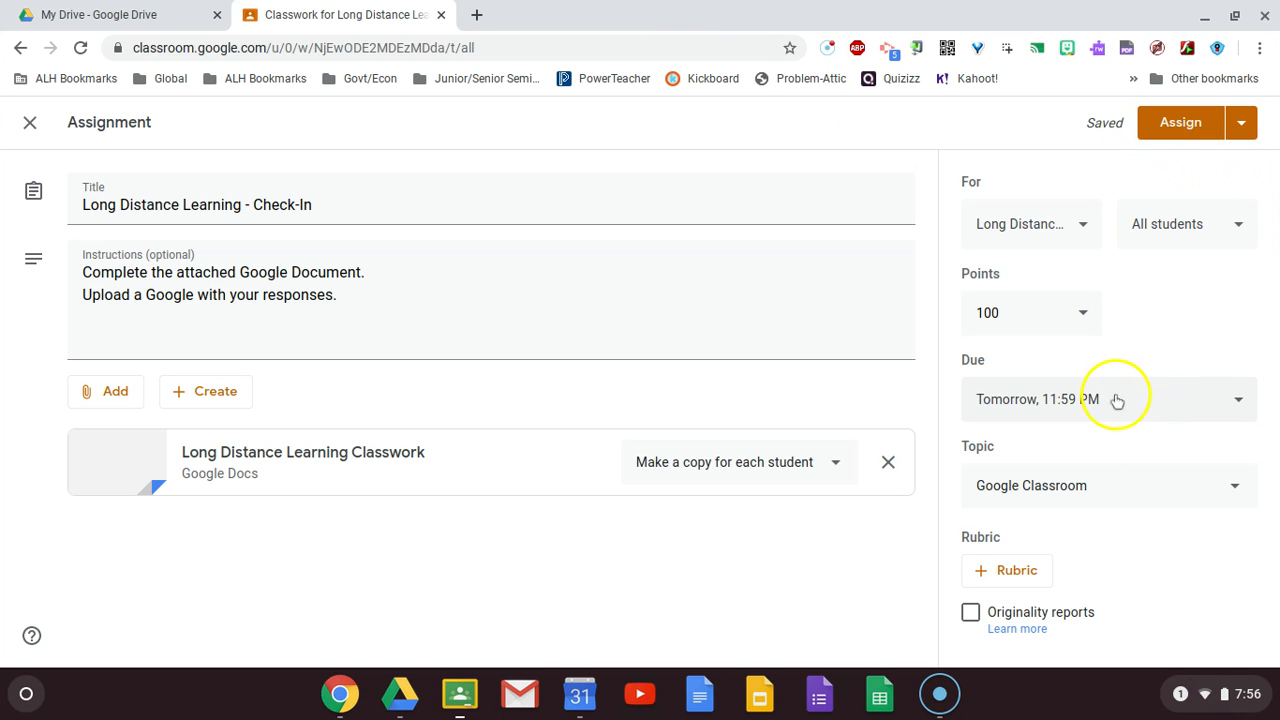
# - Remove the due time and due date from the assignment
pyautogui.click(1106, 399)
pyautogui.click(1158, 531)
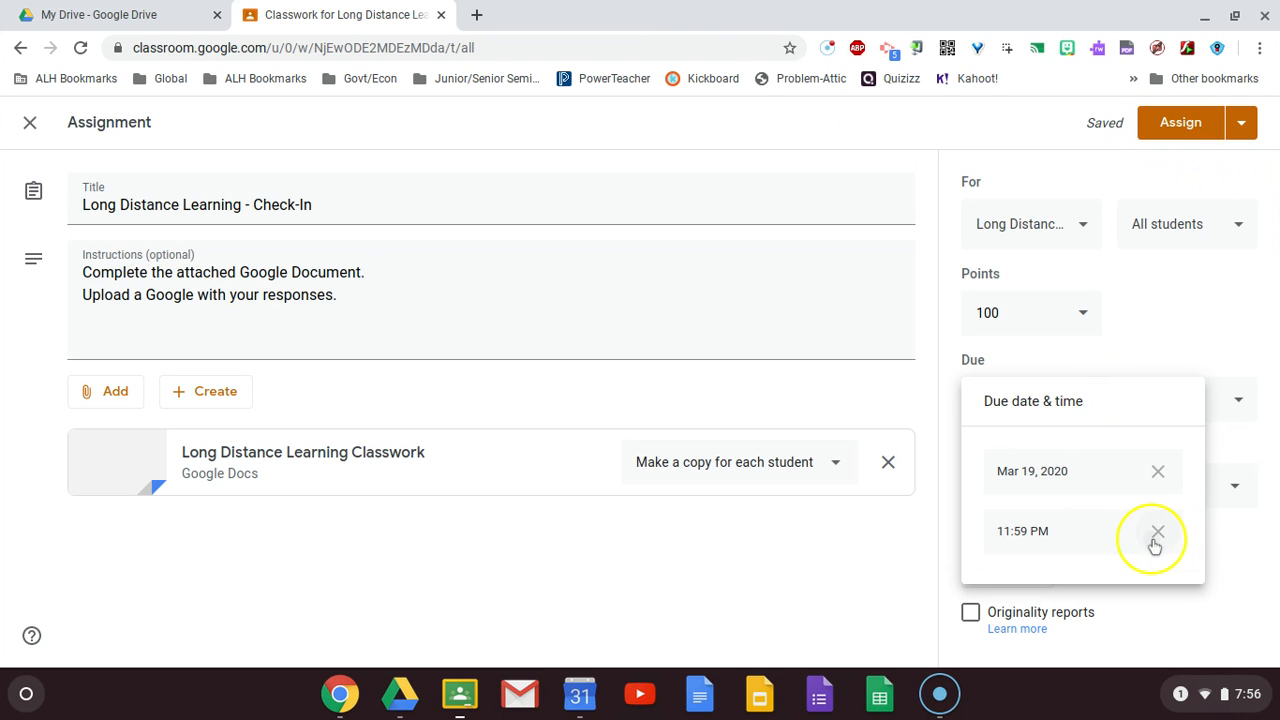
pyautogui.click(1158, 472)
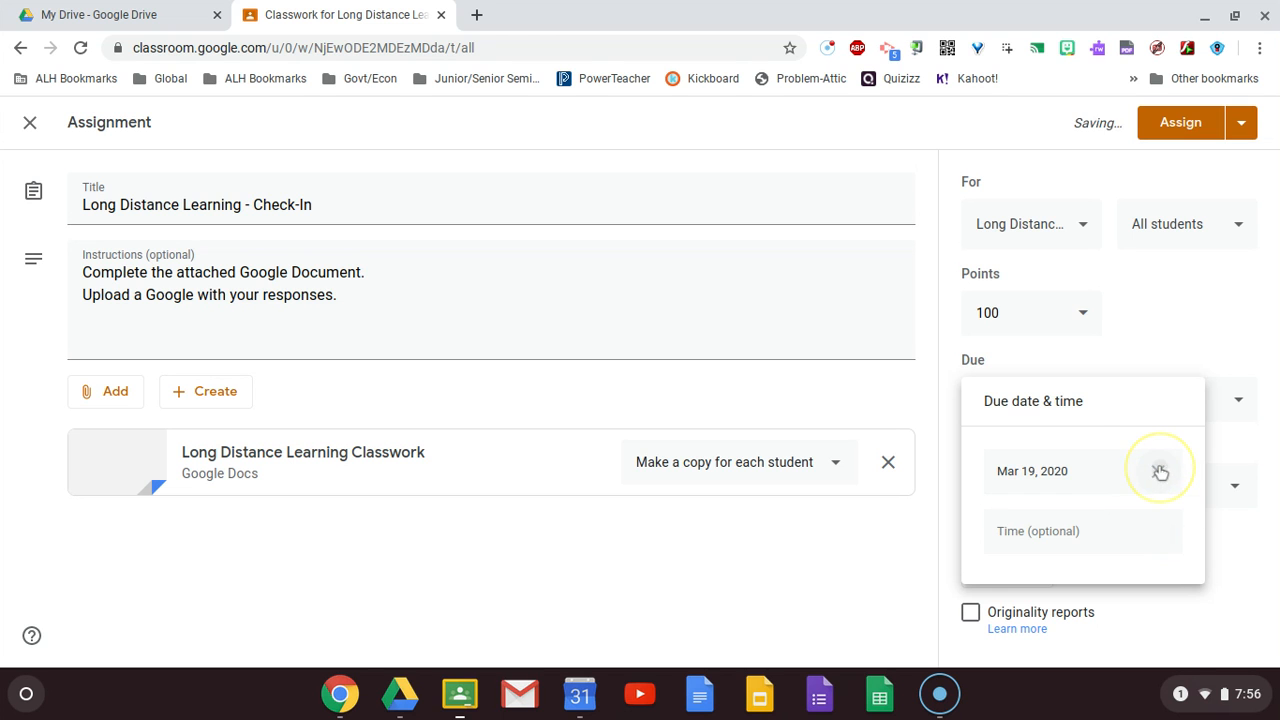
pyautogui.click(857, 157)
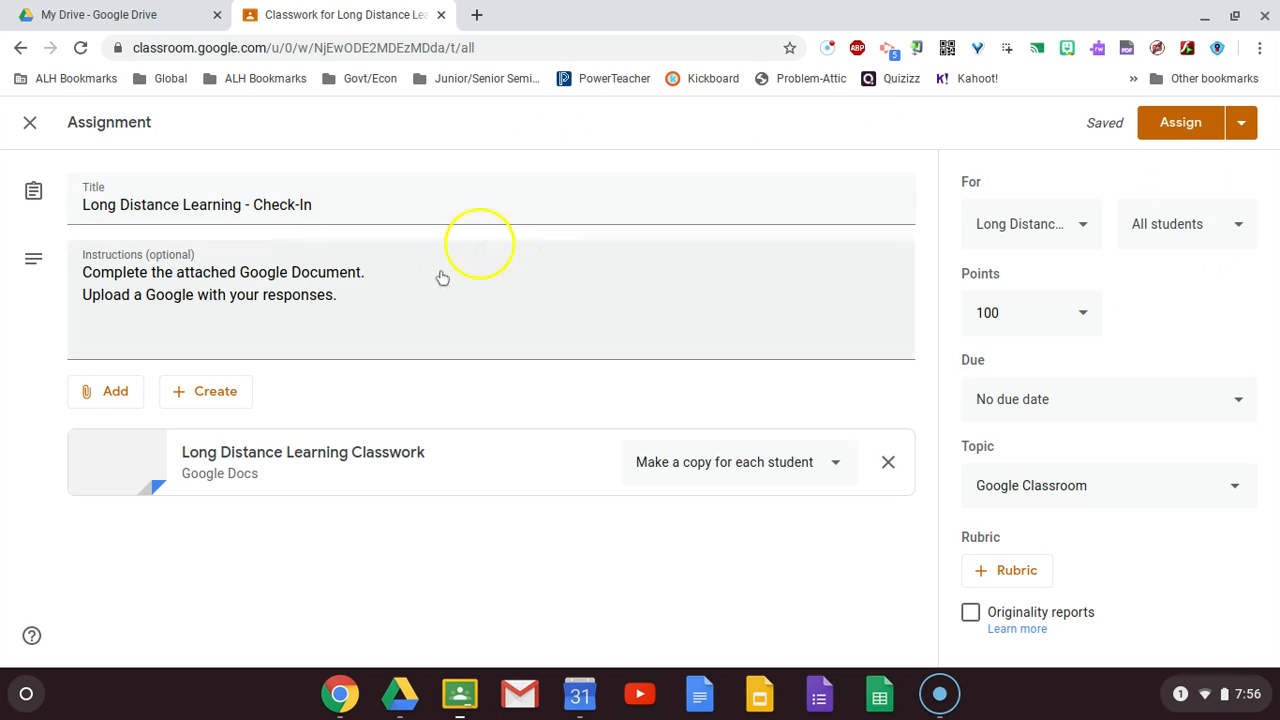
# - Add "(practice)" to the end of the assignment title and try to assign it to all students
pyautogui.click(330, 207)
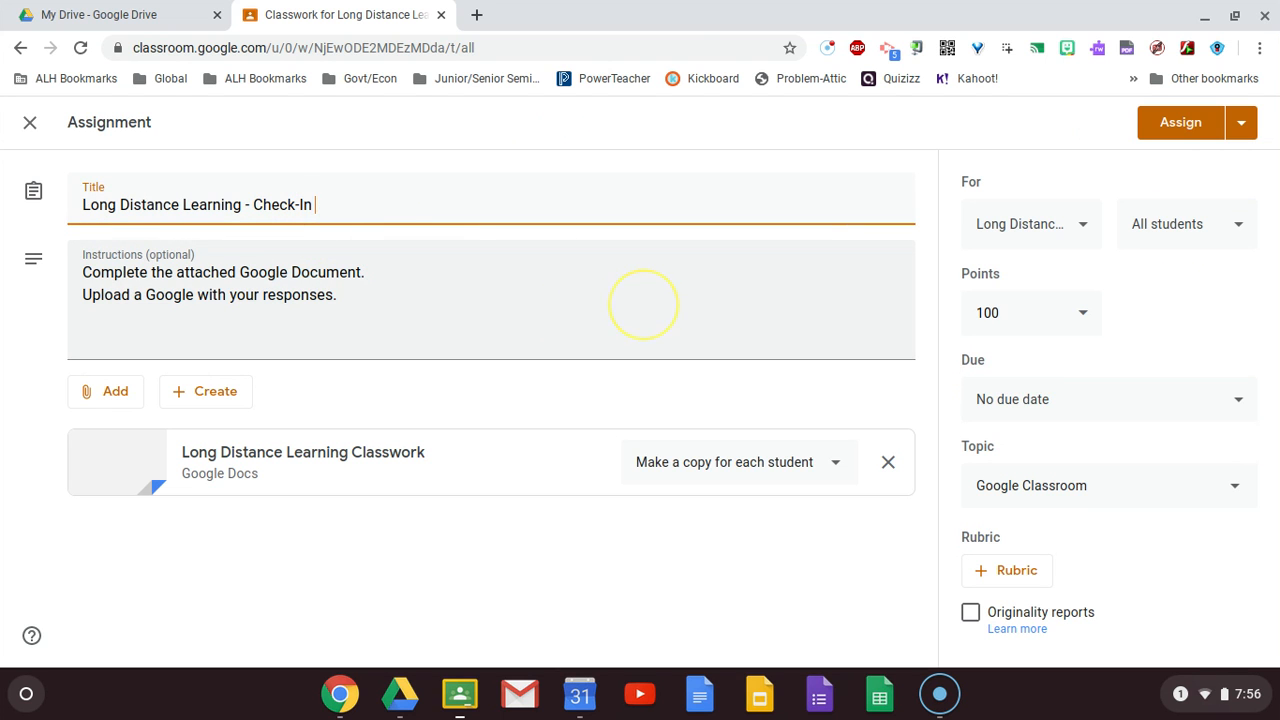
pyautogui.write('(practice)')
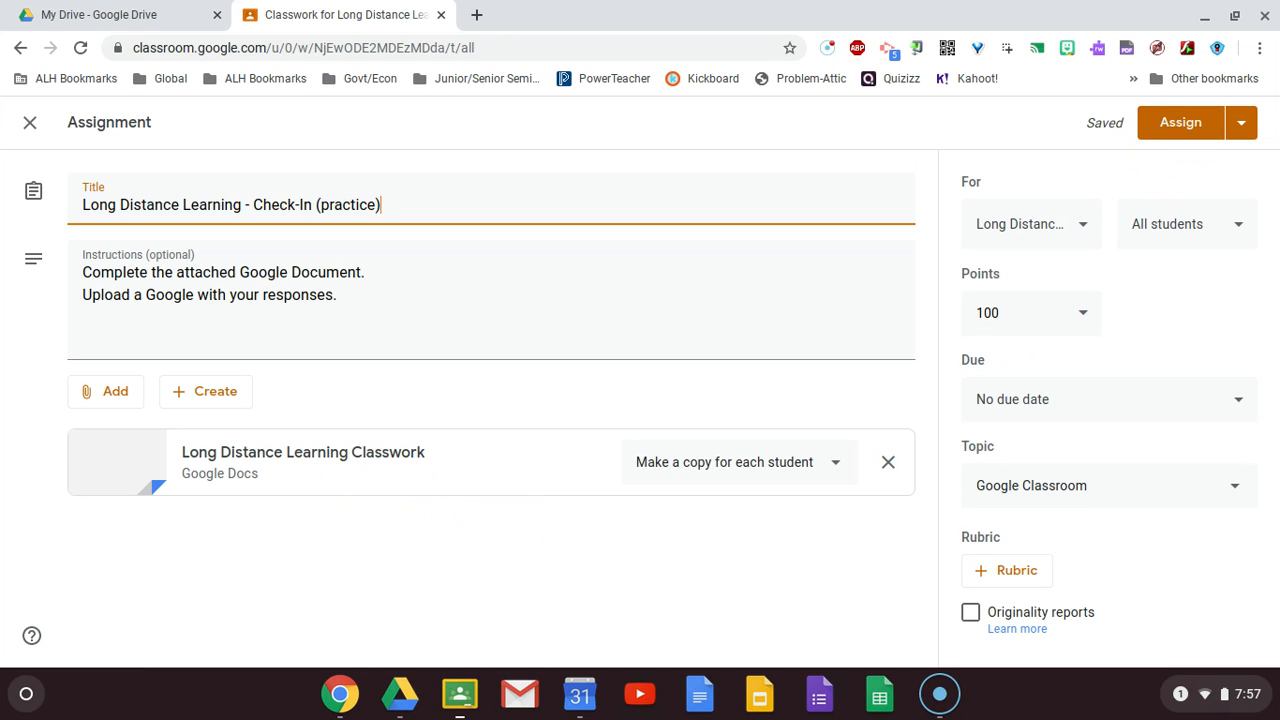
pyautogui.click(1178, 133)
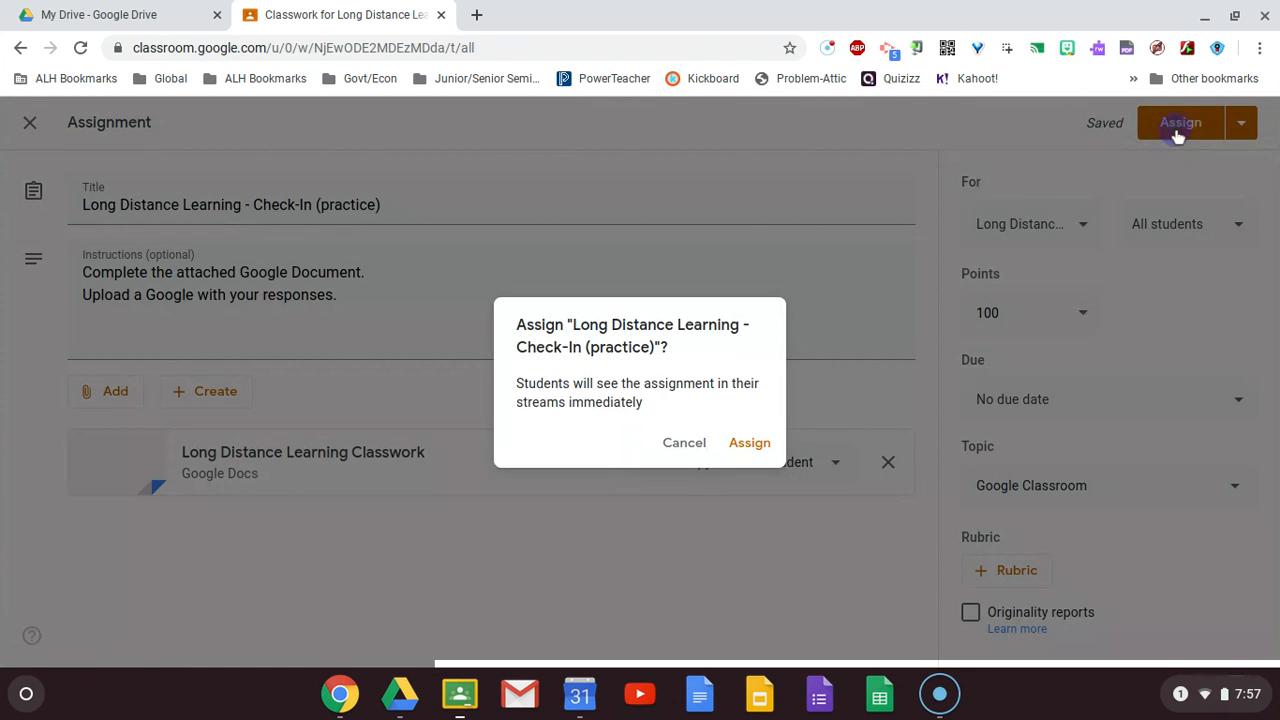
pyautogui.click(751, 444)
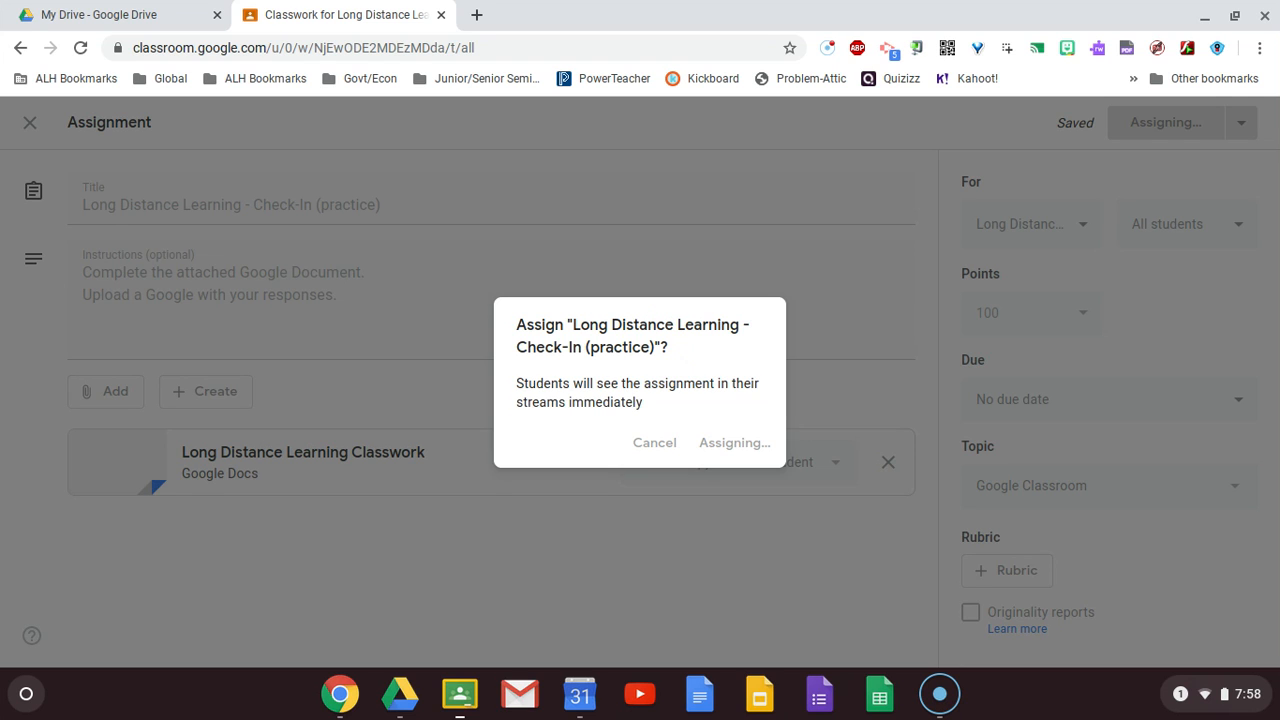
# - Reload the class page, reopen the "Long Distance Learning - Check-In (practice)" draft and assign it to the students
pyautogui.click(80, 48)
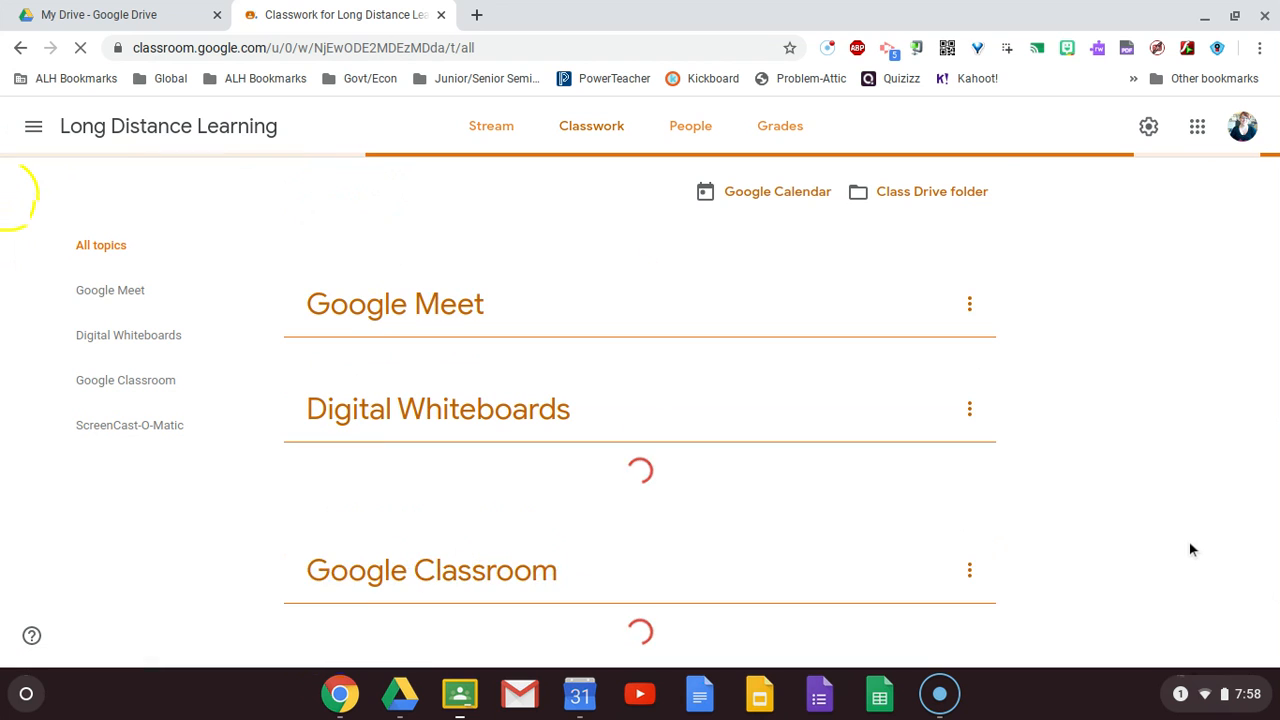
pyautogui.scroll(-3, 1189, 541)
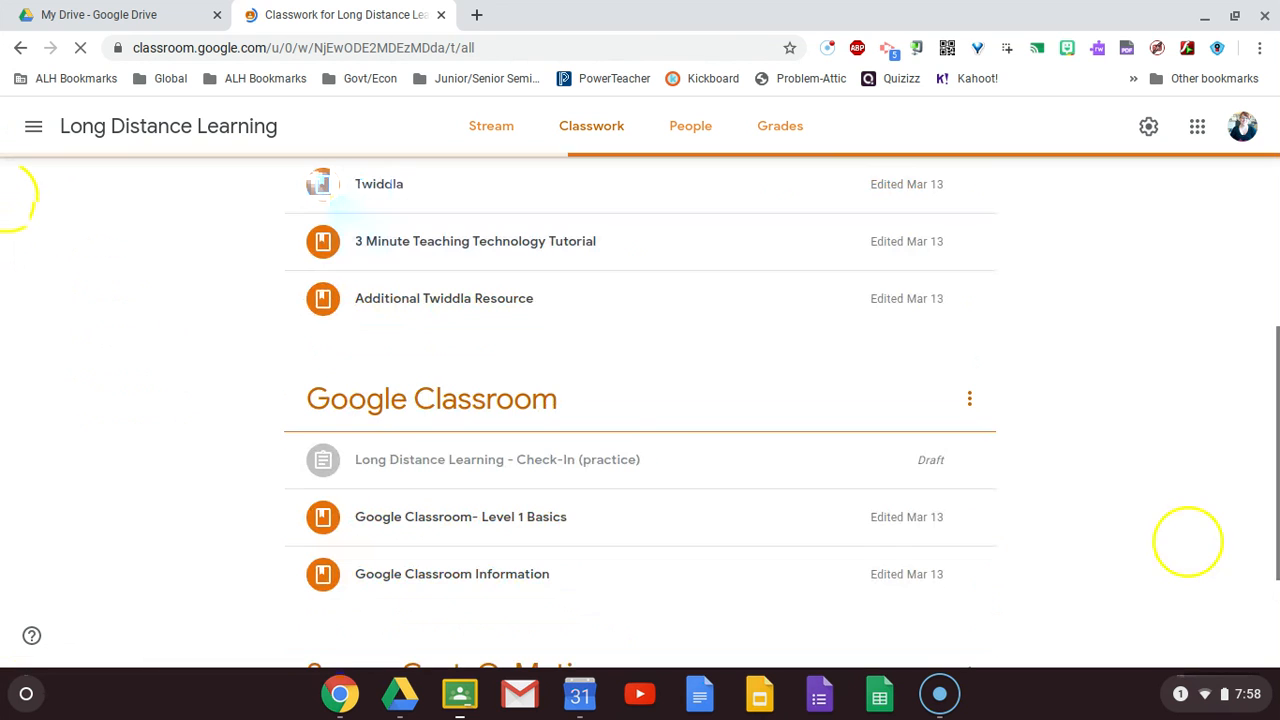
pyautogui.click(968, 460)
pyautogui.click(895, 502)
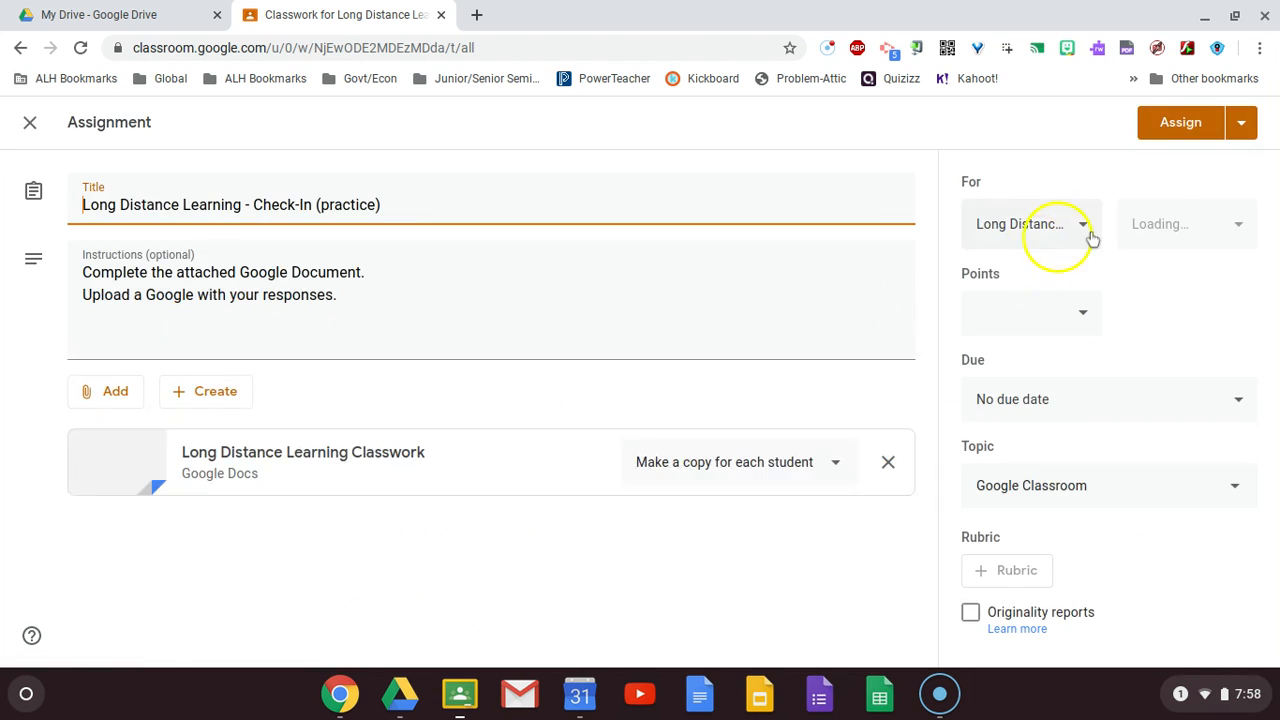
pyautogui.click(1170, 122)
pyautogui.click(749, 443)
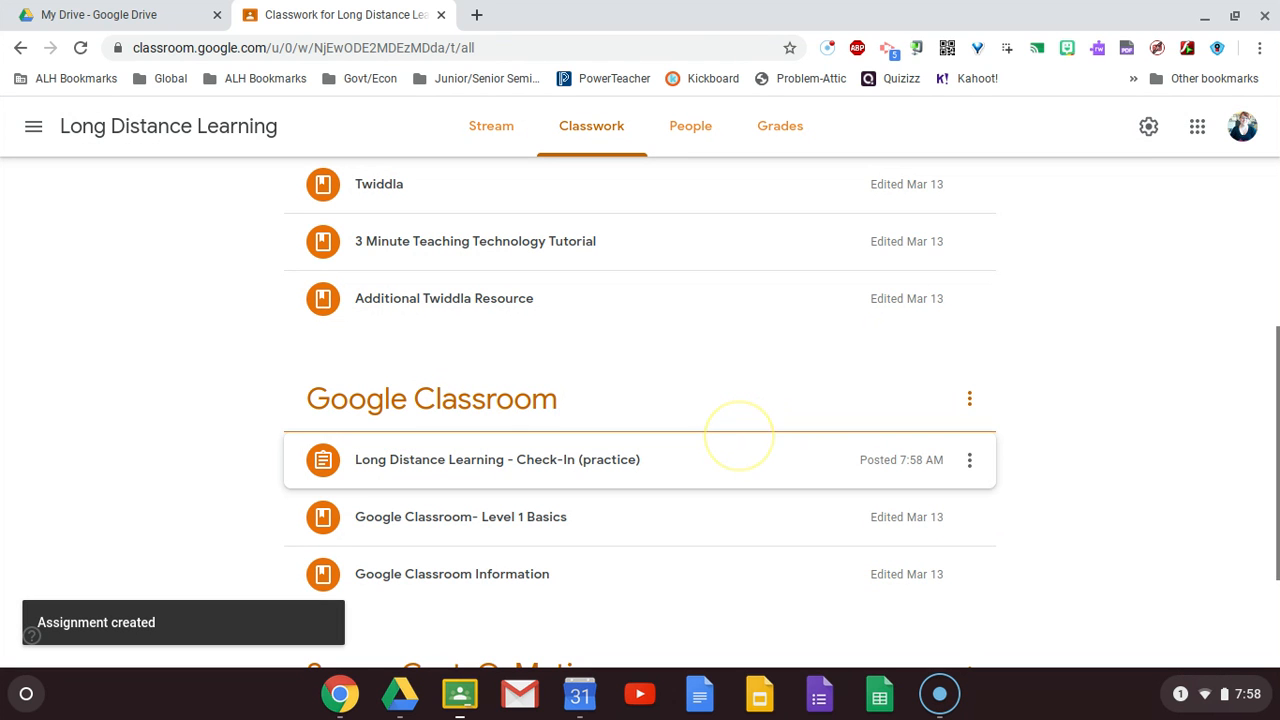
# - Expand the posted practice assignment and review the list of students it is assigned to
pyautogui.click(560, 481)
pyautogui.scroll(-1, 640, 487)
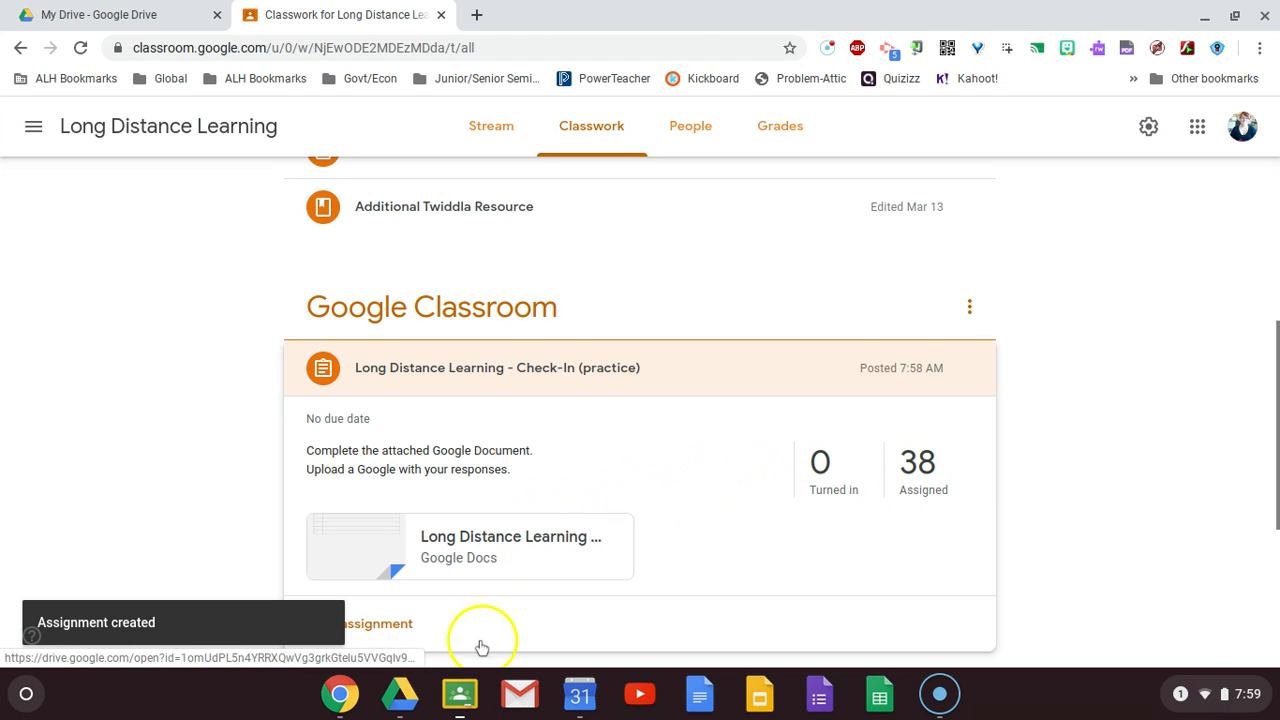
pyautogui.click(921, 478)
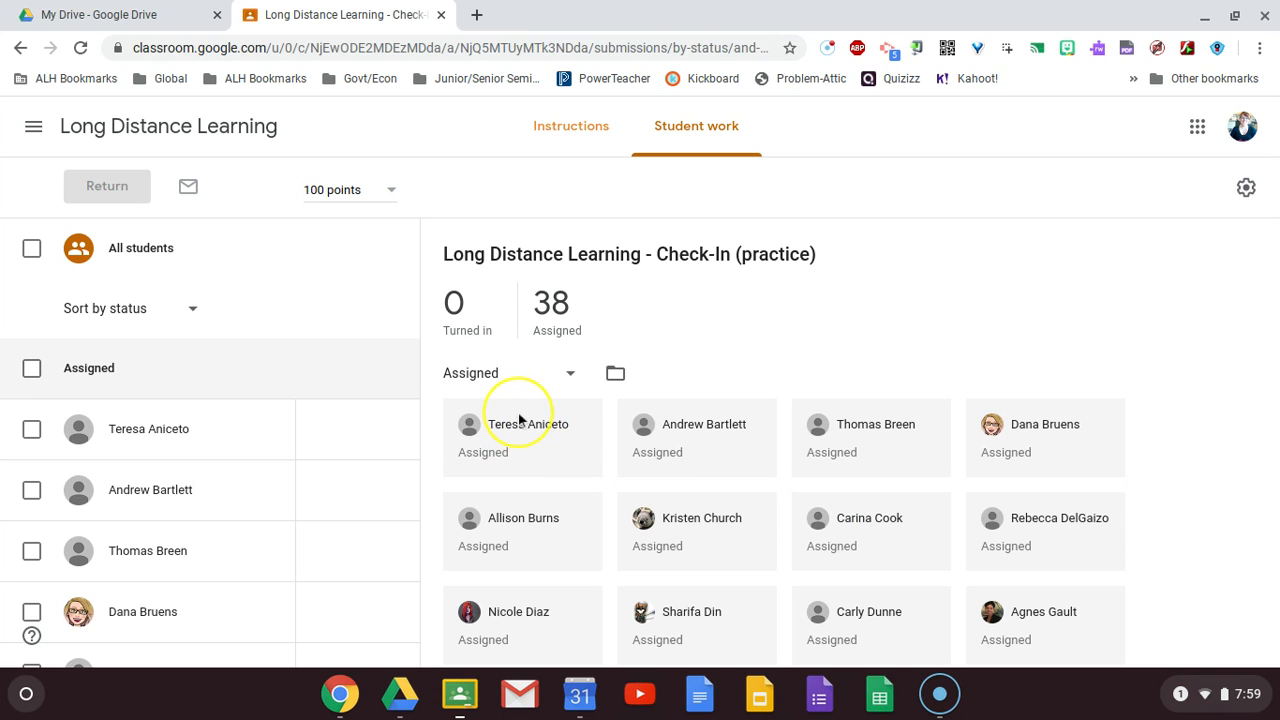
pyautogui.scroll(-3, 520, 415)
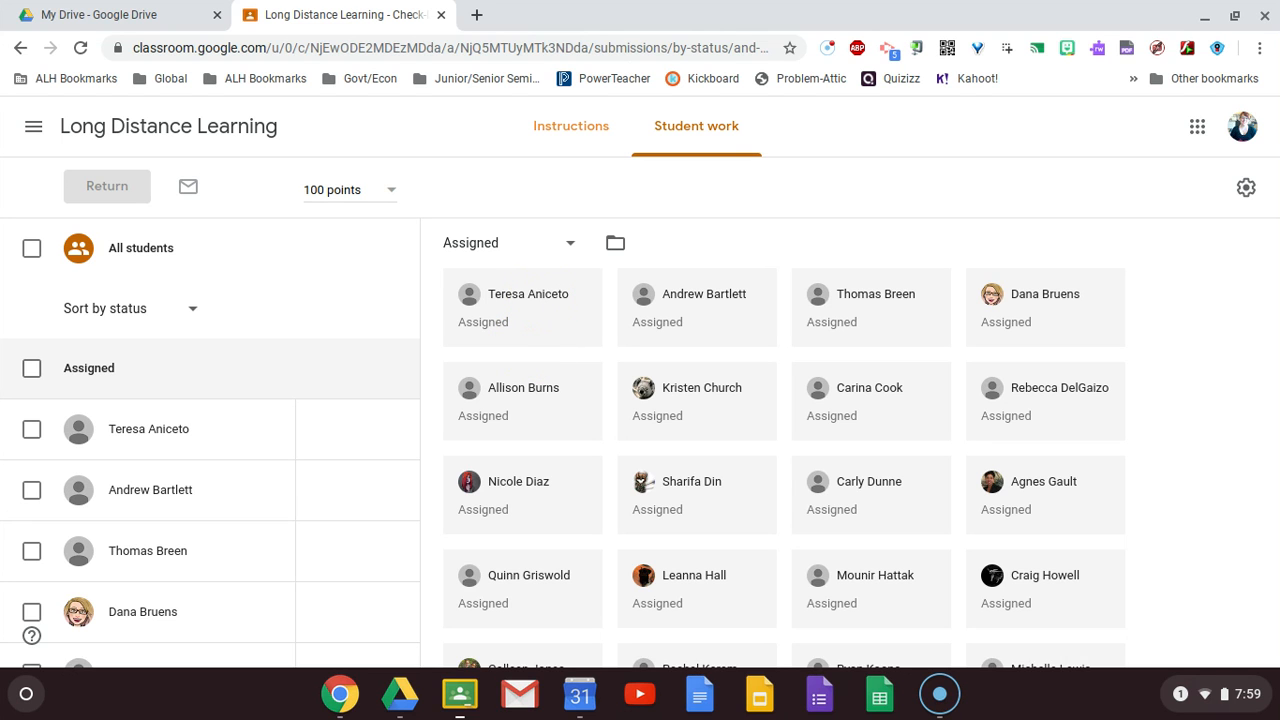
pyautogui.scroll(2, 1226, 360)
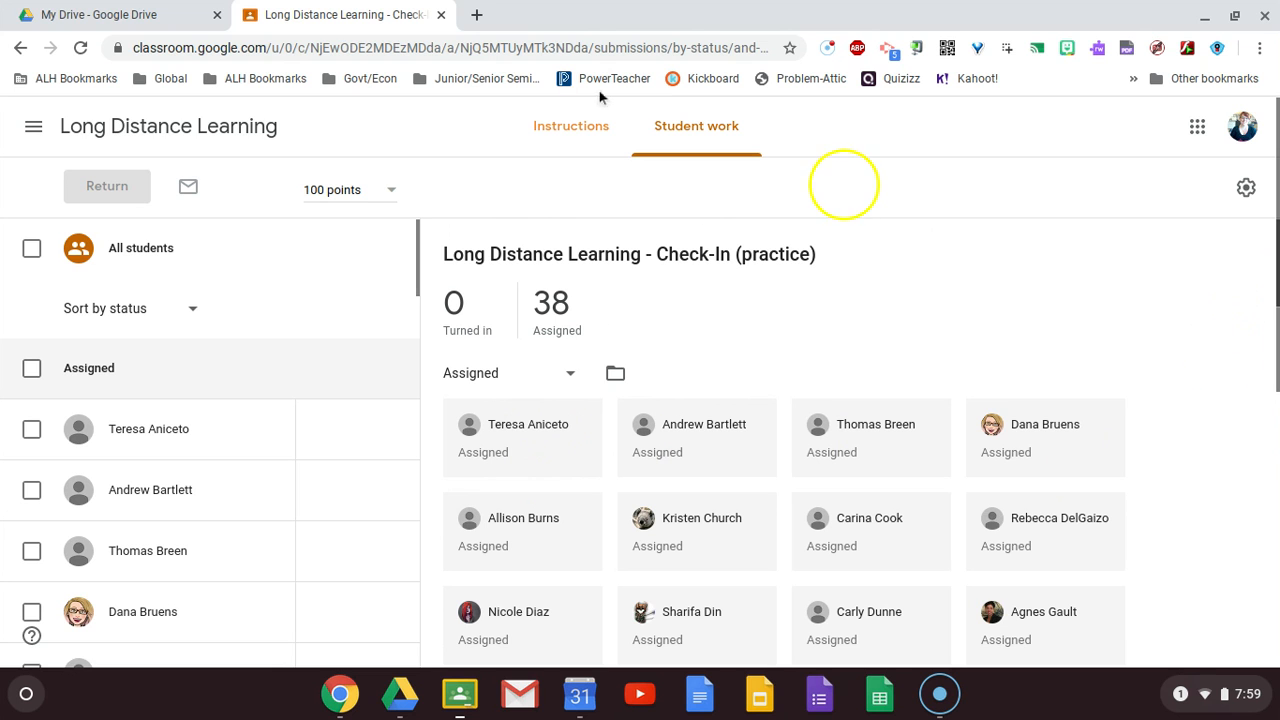
# - Return to the class's classwork list and collapse the posted "Long Distance Learning - Check-In (practice)" assignment
pyautogui.click(218, 128)
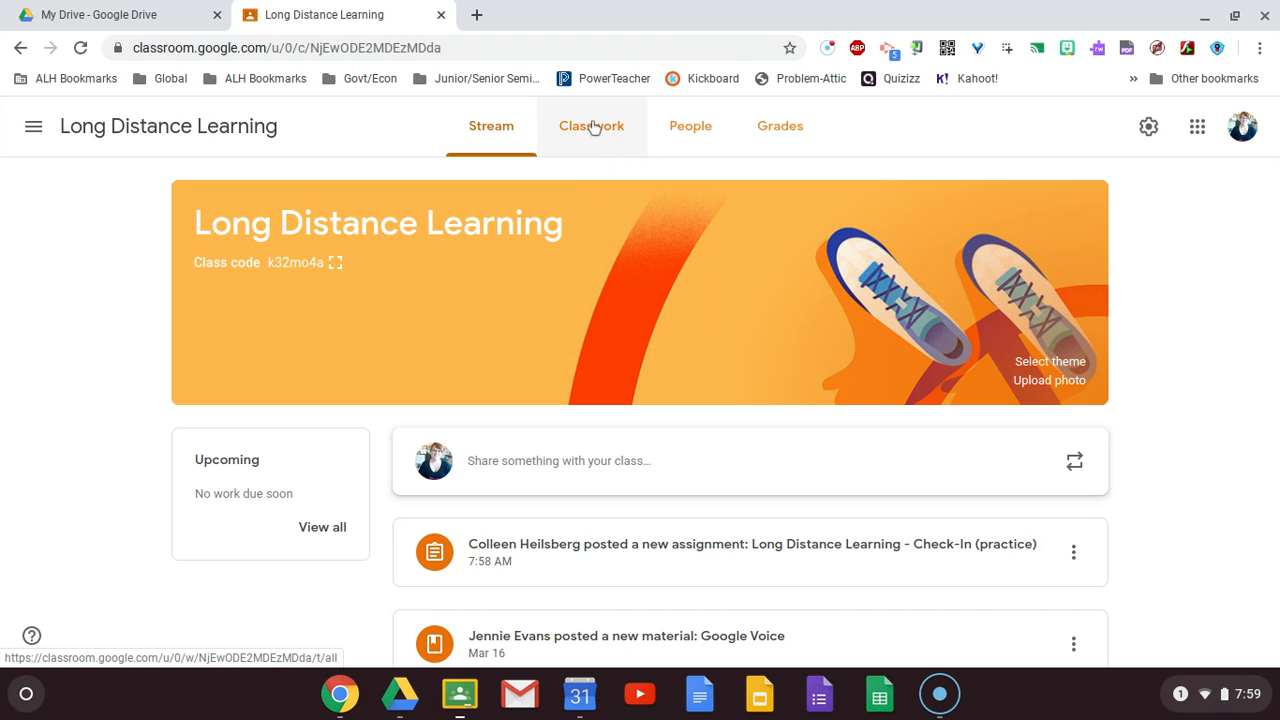
pyautogui.click(570, 141)
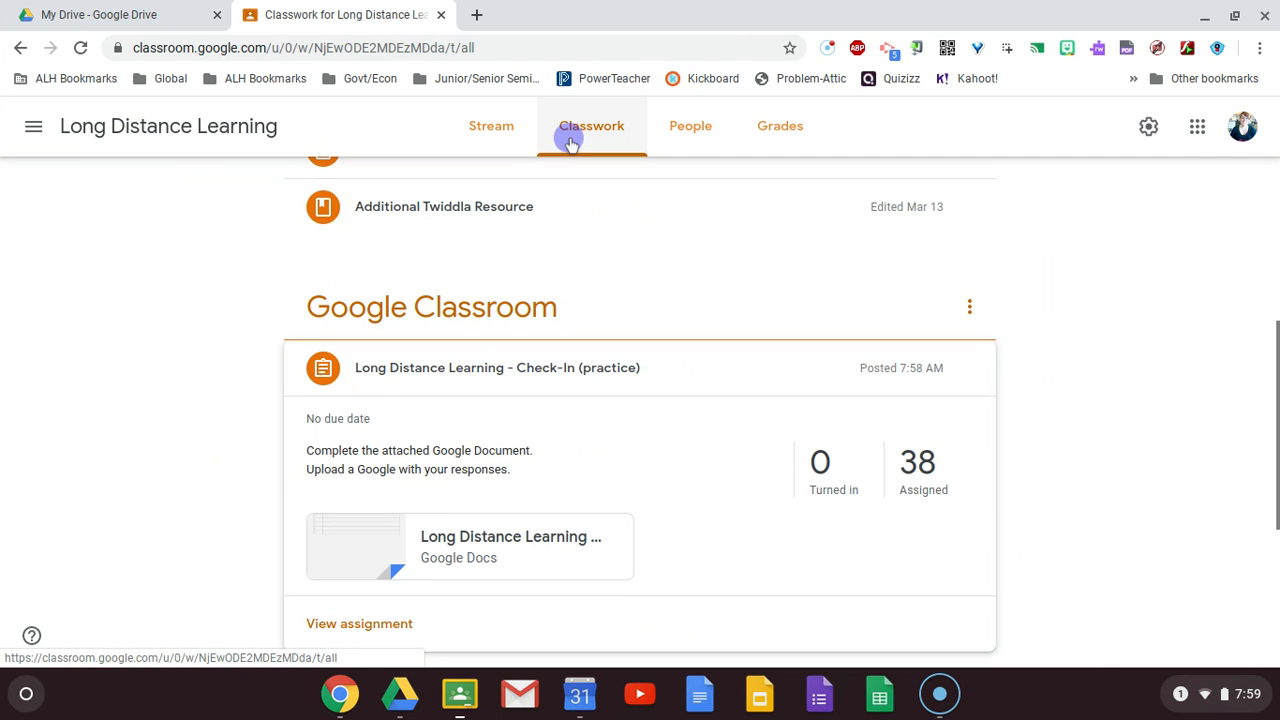
pyautogui.click(500, 368)
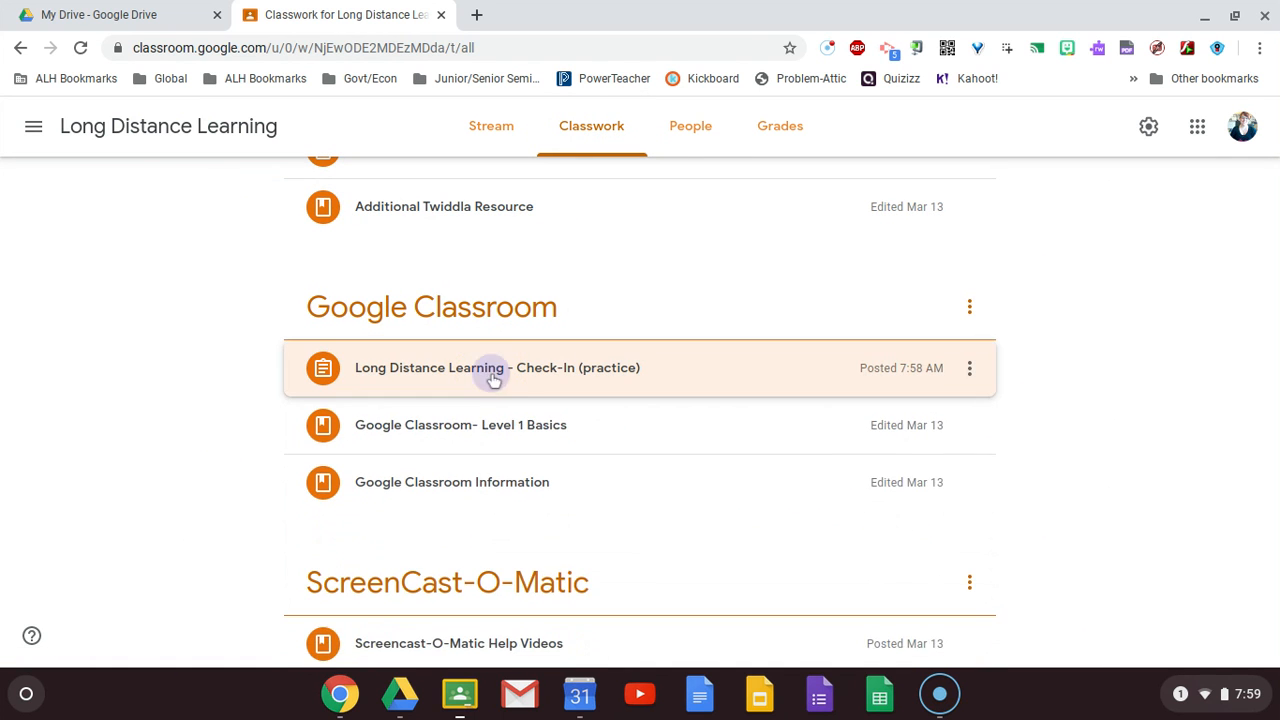
# - Start a new question post to examine its answer type and reply options, and close it without asking anything
pyautogui.scroll(6, 493, 378)
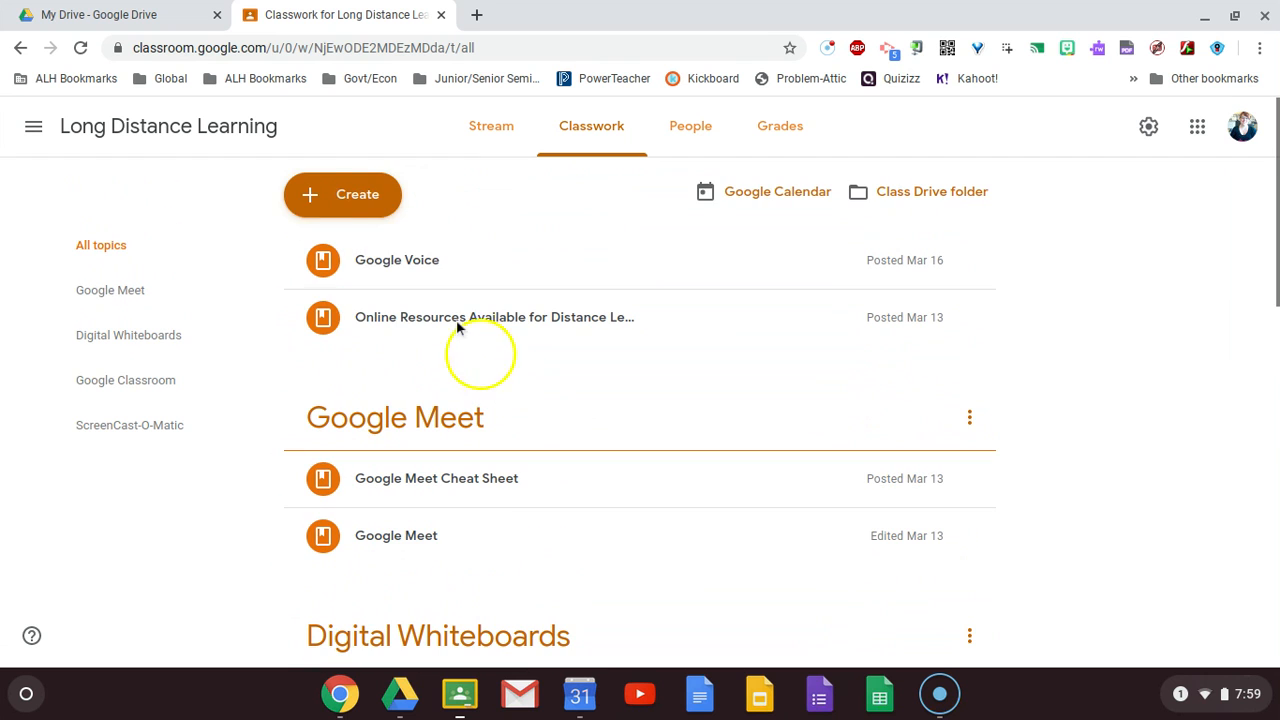
pyautogui.click(345, 198)
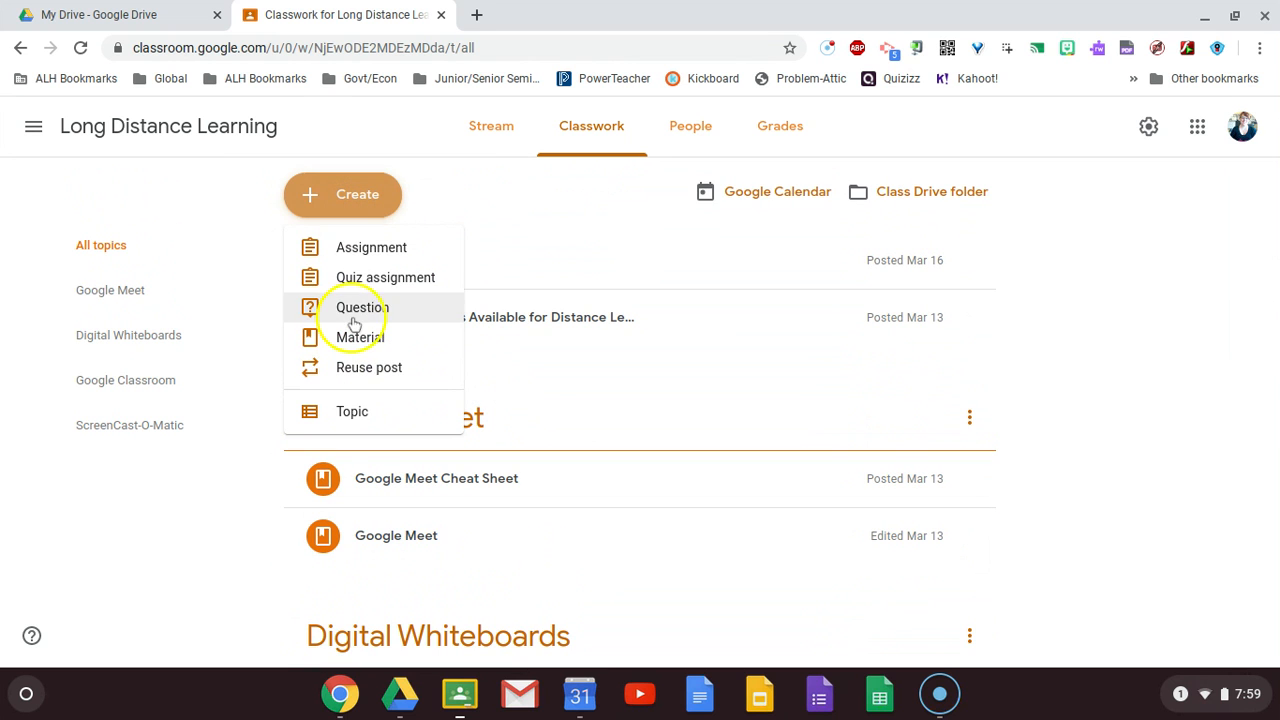
pyautogui.click(355, 320)
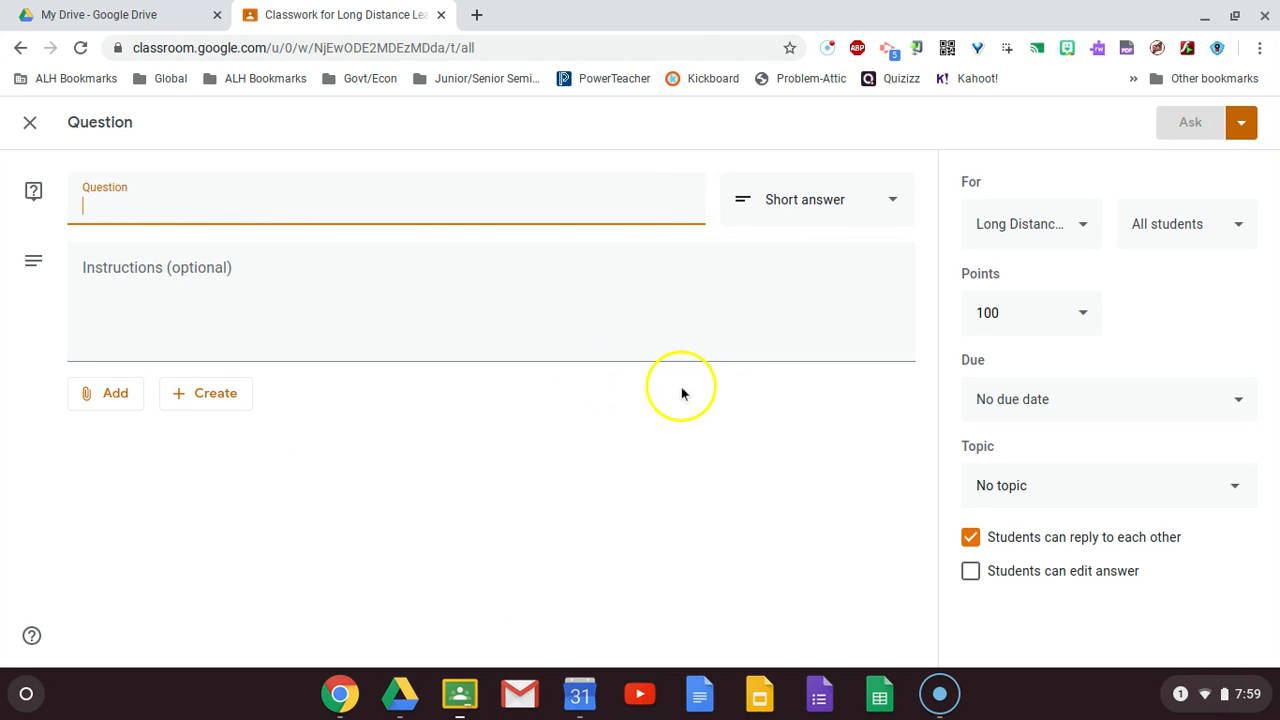
pyautogui.click(111, 318)
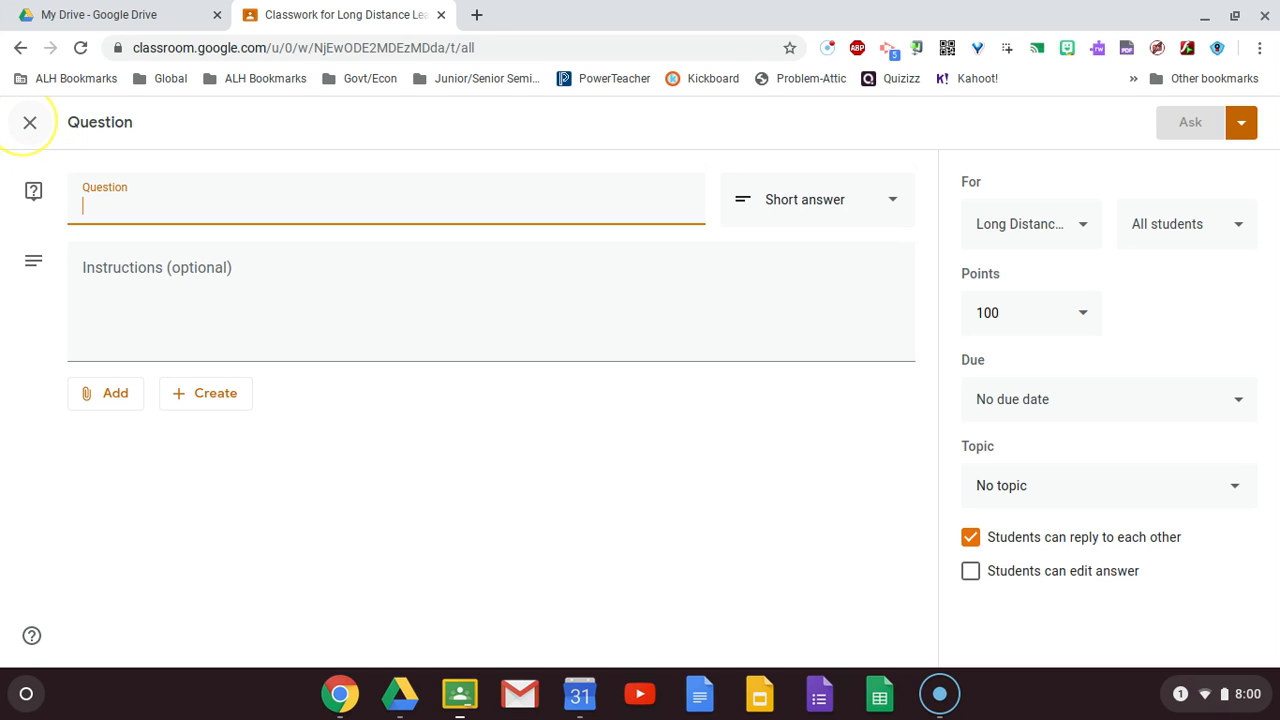
pyautogui.click(26, 124)
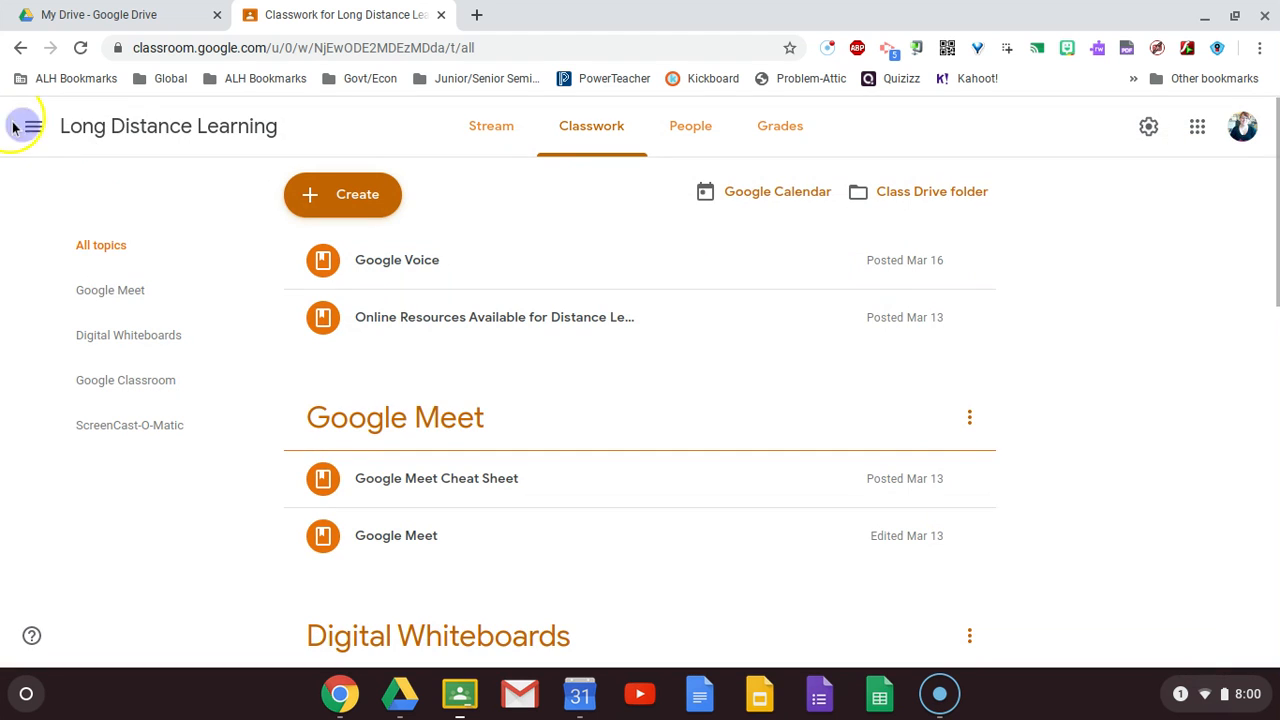
# - Create a quiz assignment and open its attached Blank Quiz form for editing
pyautogui.click(324, 193)
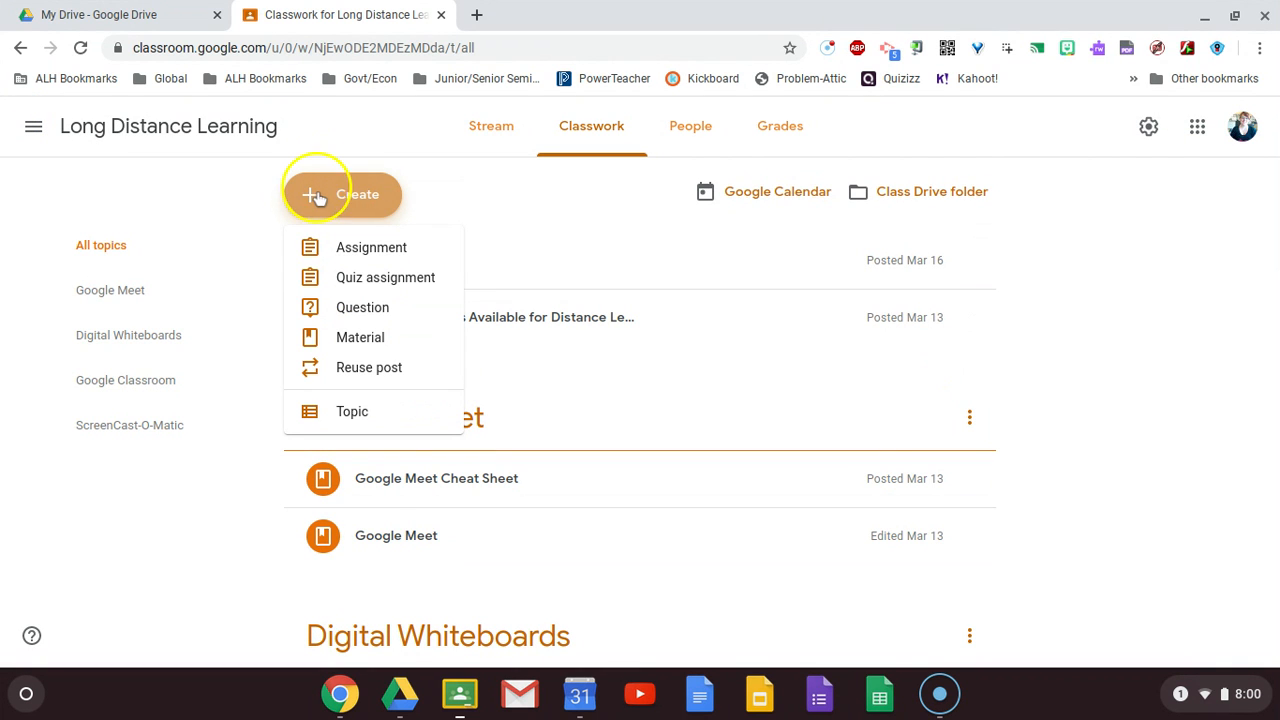
pyautogui.click(372, 282)
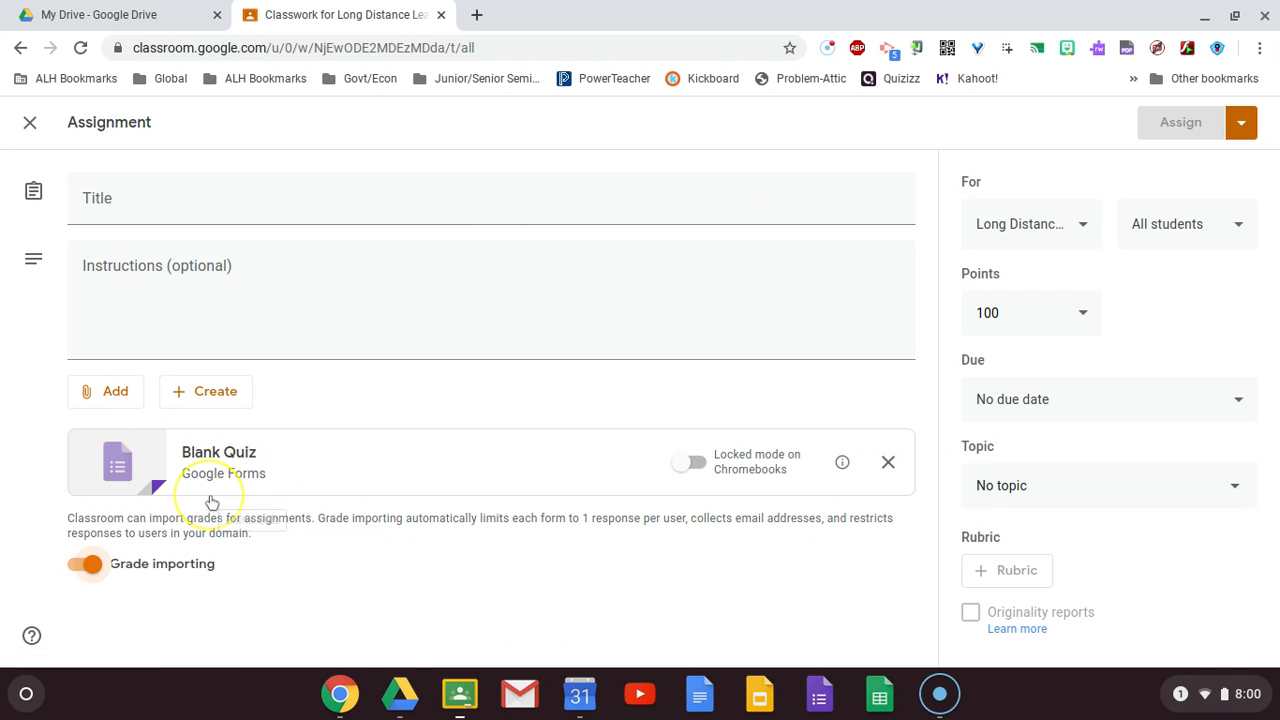
pyautogui.click(750, 472)
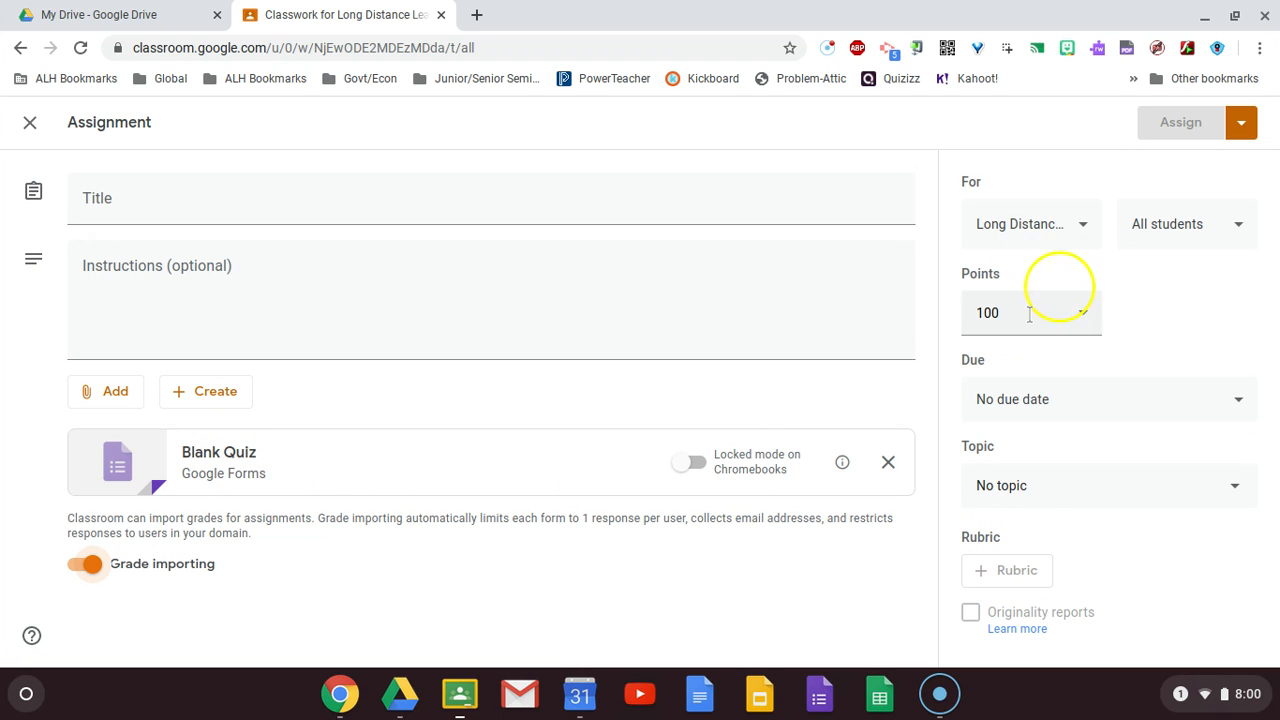
pyautogui.click(221, 461)
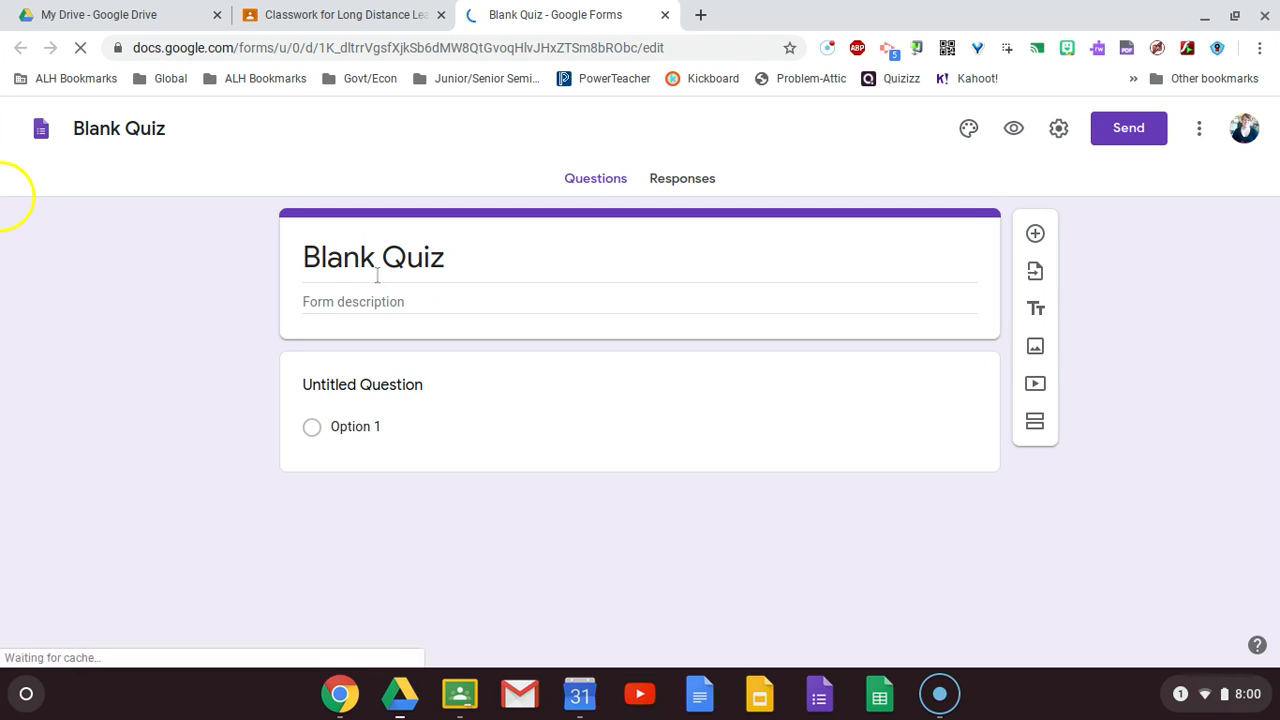
# - Give the untitled question 1 point with Option 1 as the correct answer, and make the question required
pyautogui.click(357, 302)
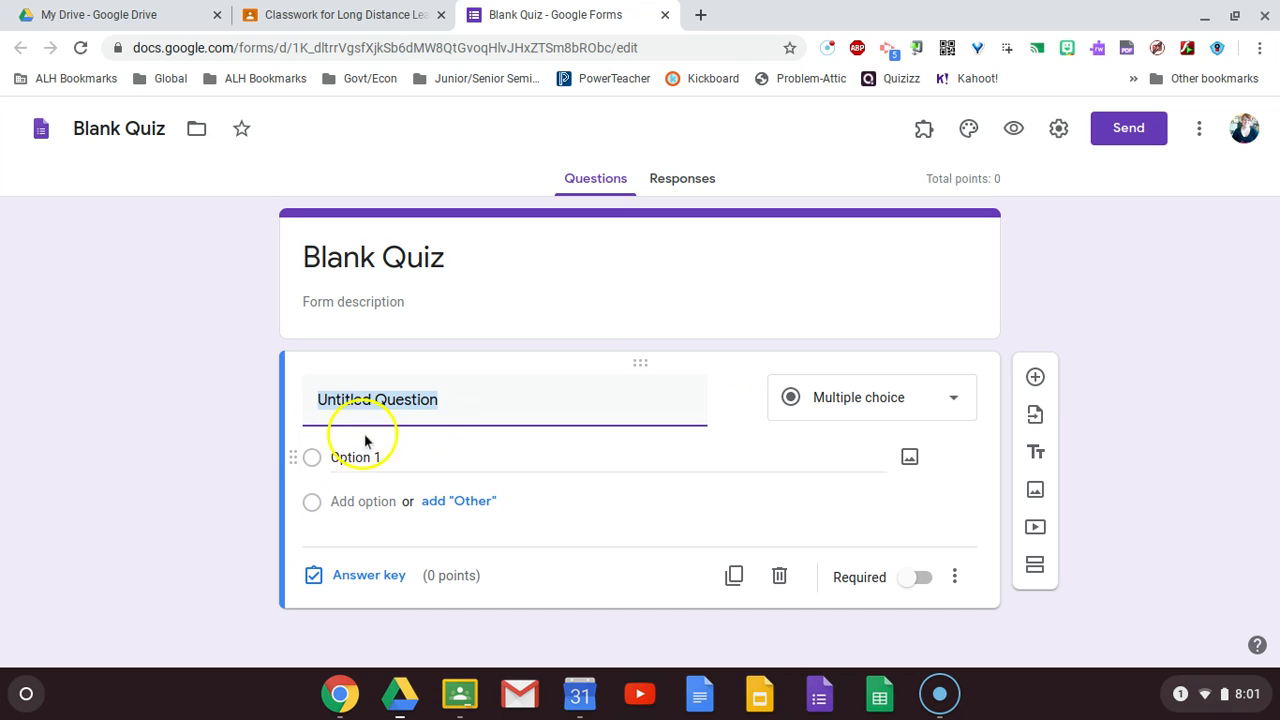
pyautogui.click(381, 580)
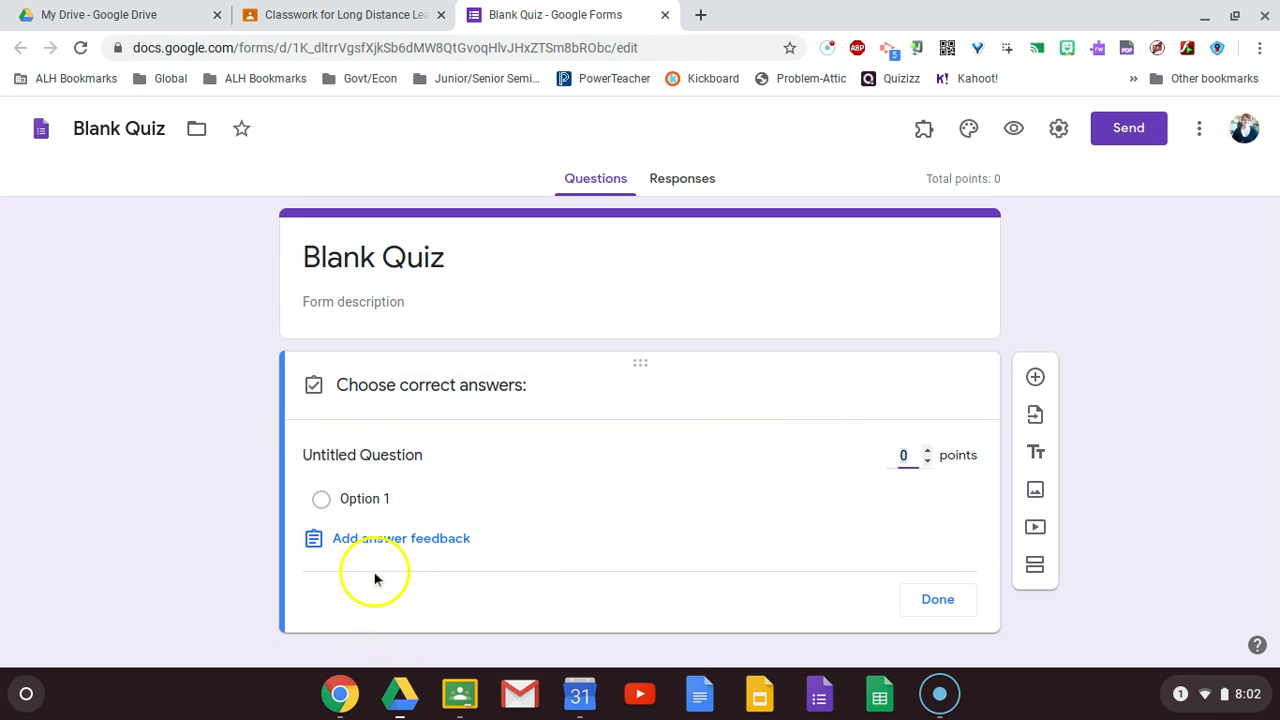
pyautogui.click(926, 451)
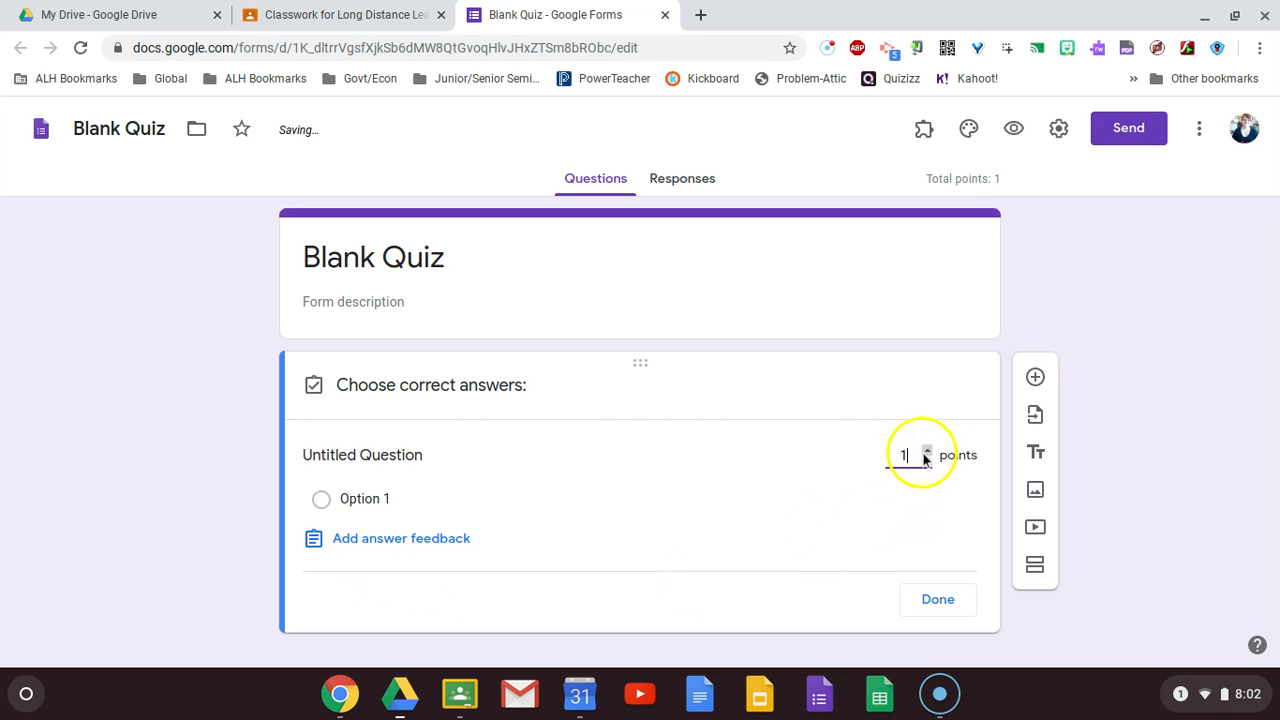
pyautogui.click(348, 500)
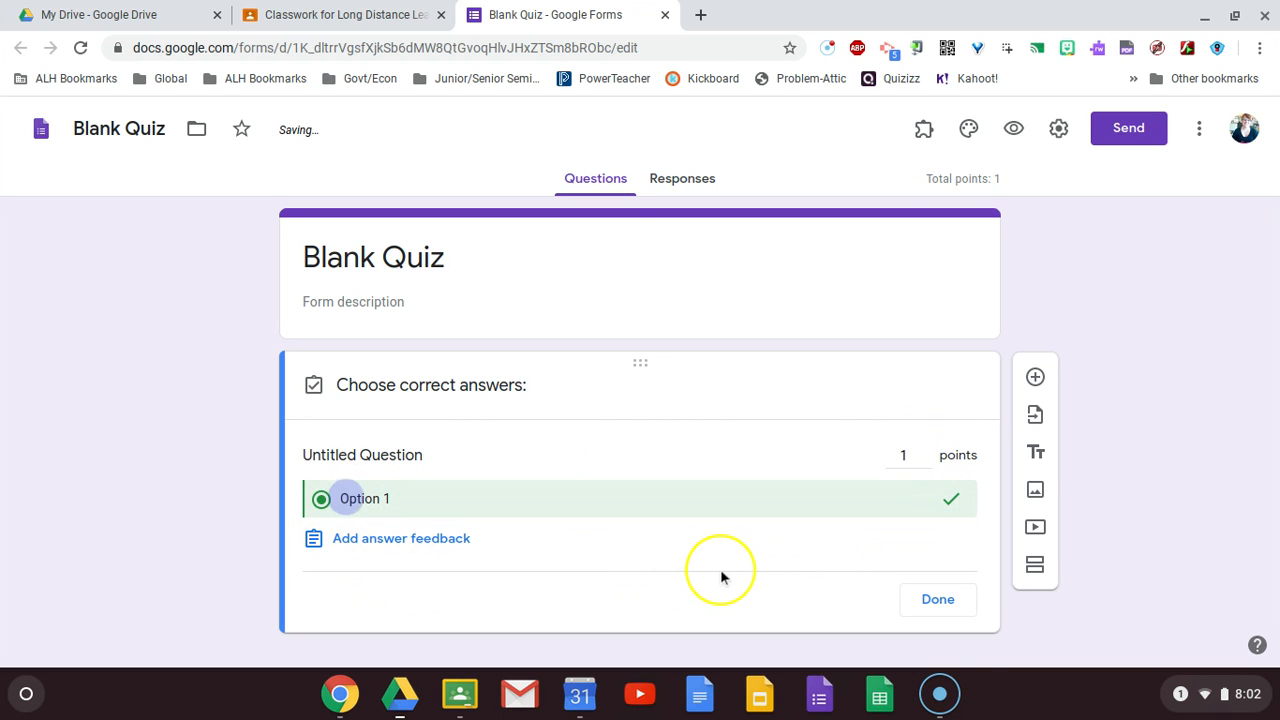
pyautogui.click(944, 604)
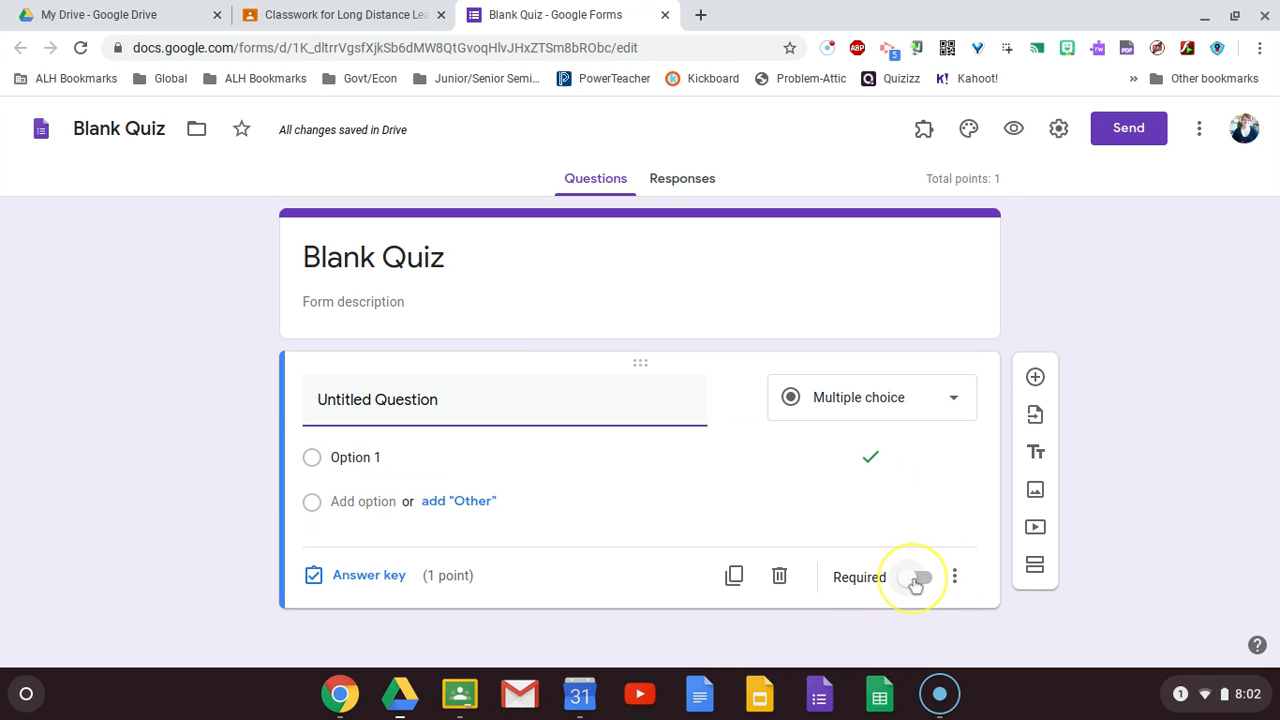
pyautogui.click(916, 582)
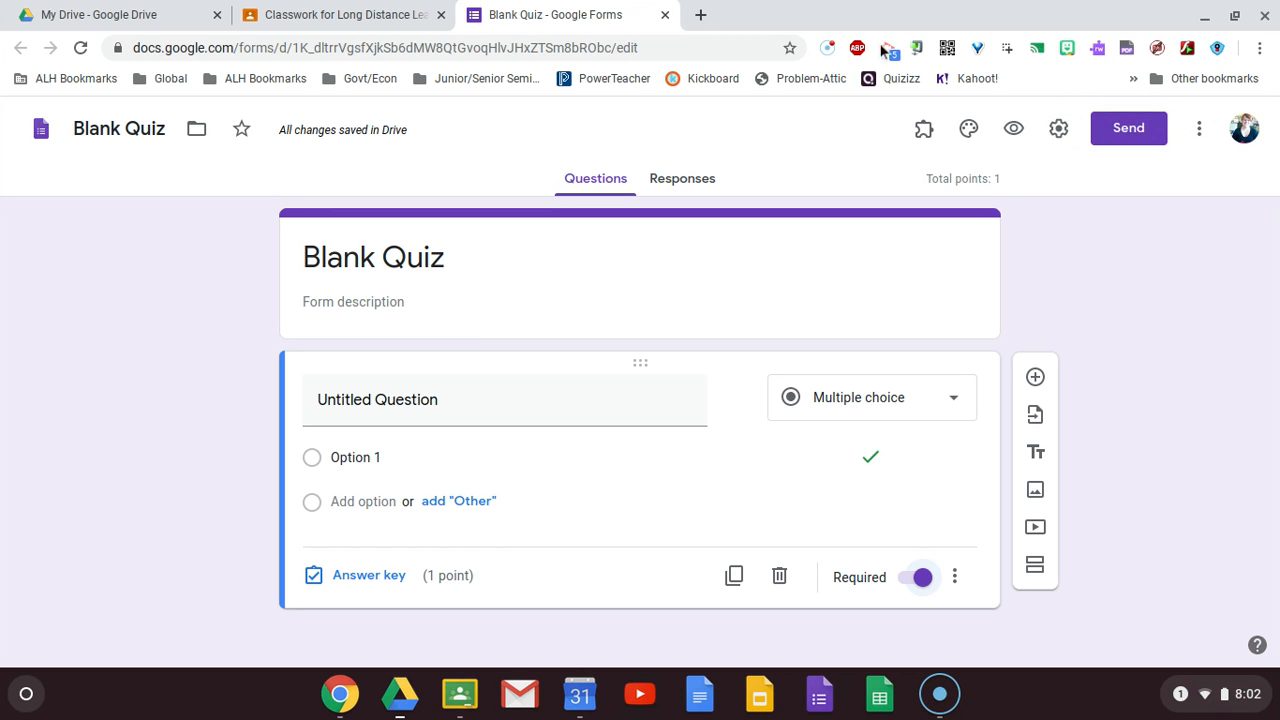
# - Set the Blank Quiz form to collect email addresses and limit each respondent to 1 response
pyautogui.click(333, 12)
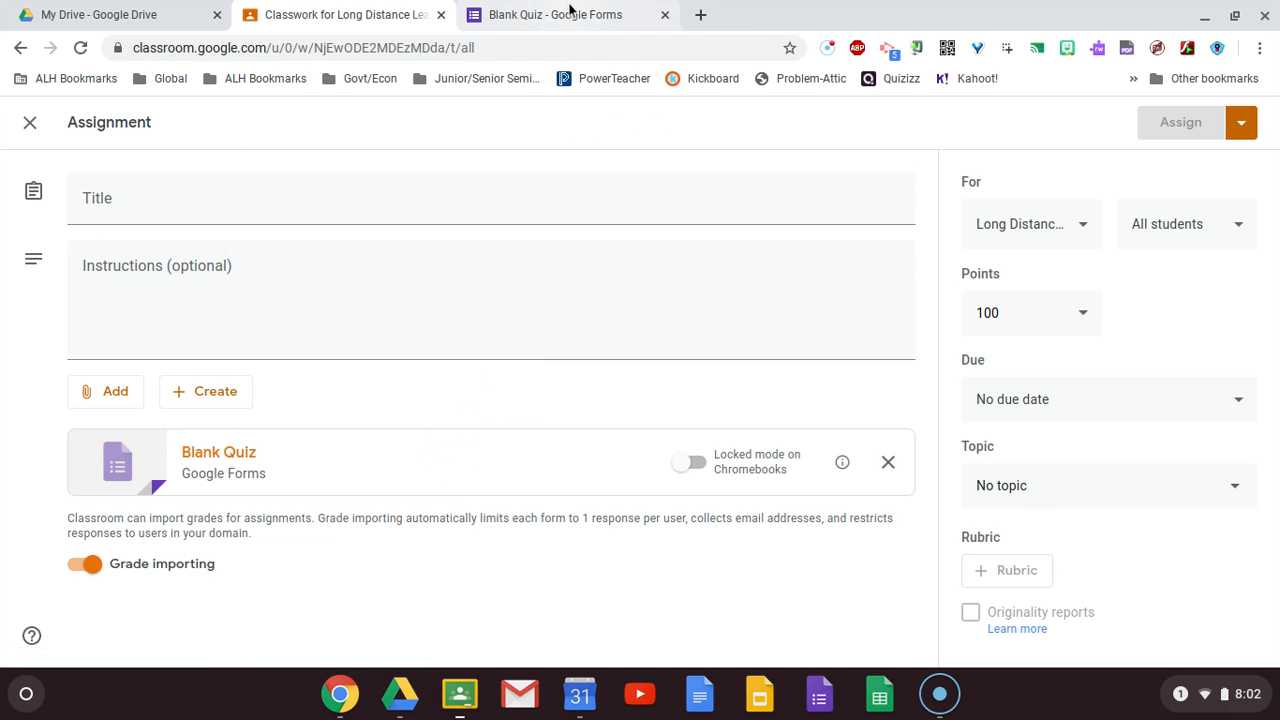
pyautogui.click(569, 12)
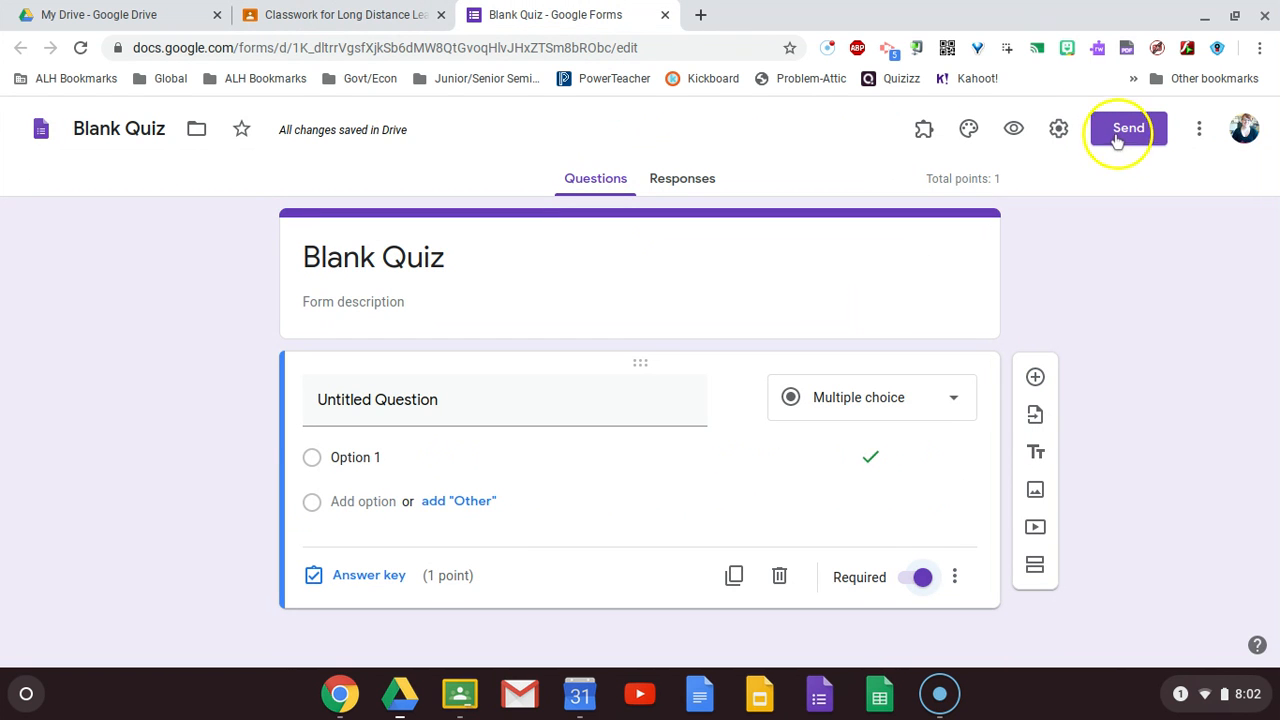
pyautogui.click(1060, 133)
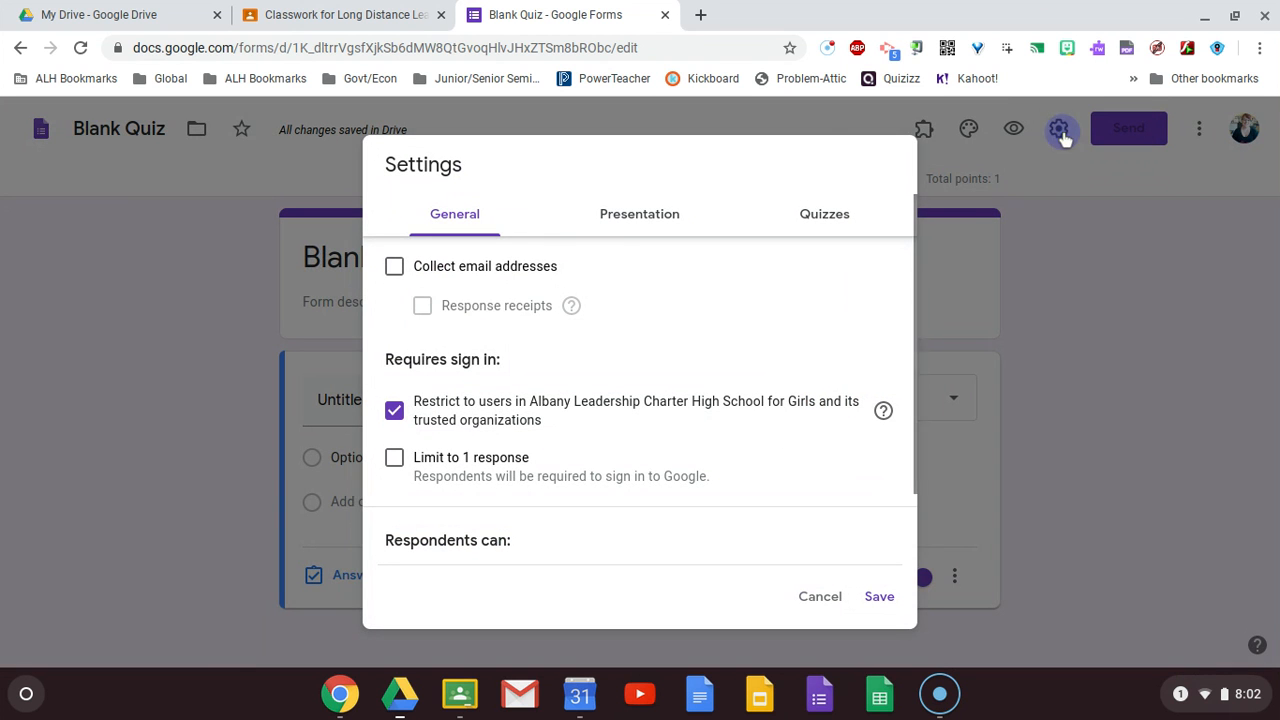
pyautogui.click(418, 266)
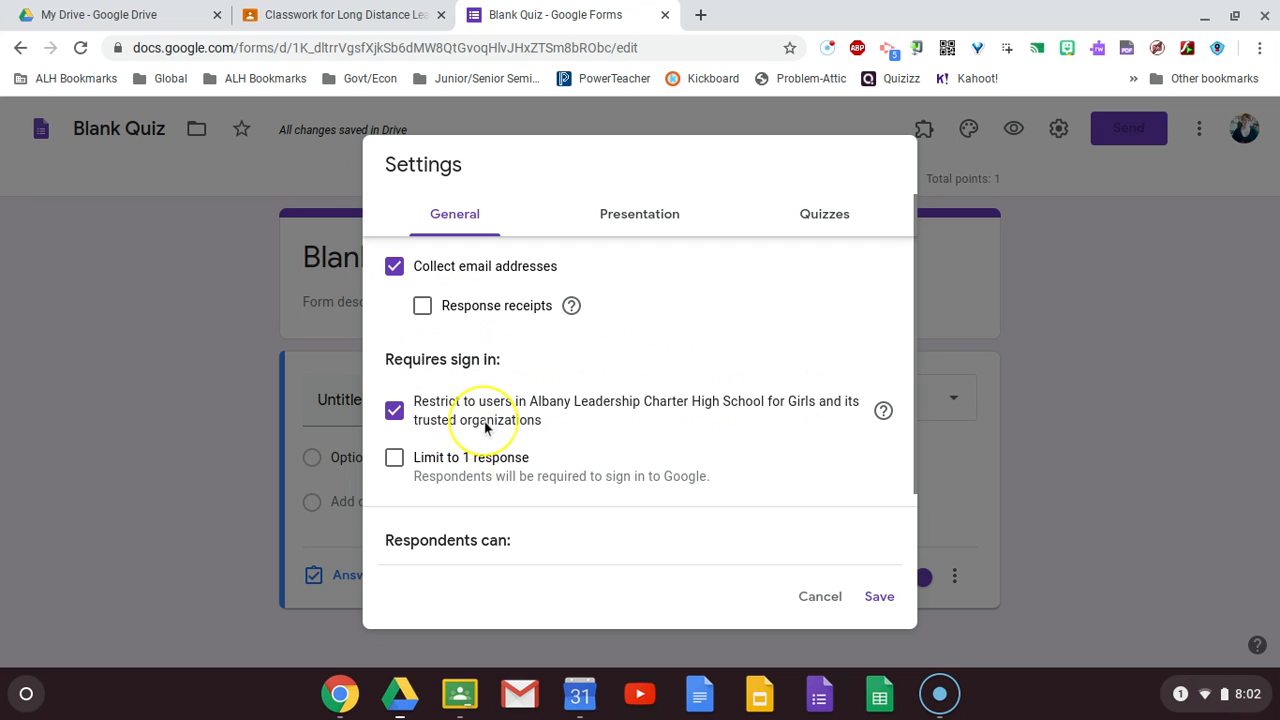
pyautogui.click(451, 461)
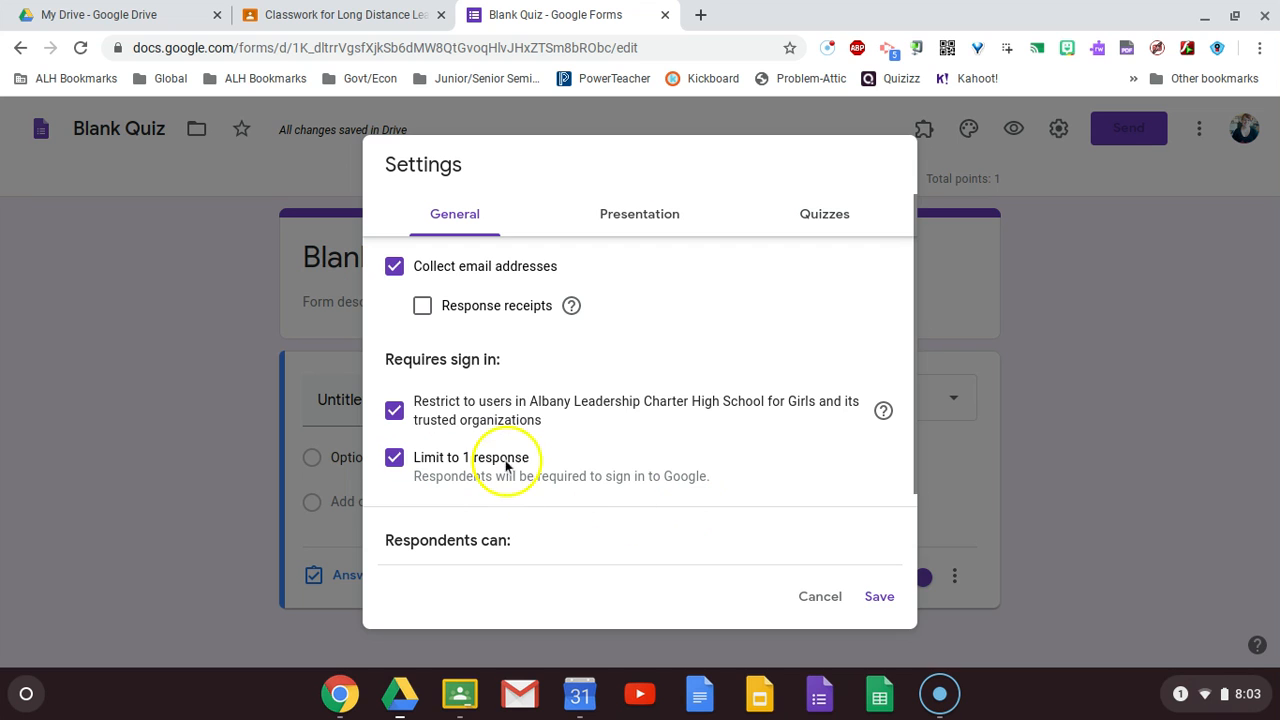
pyautogui.scroll(-1, 494, 458)
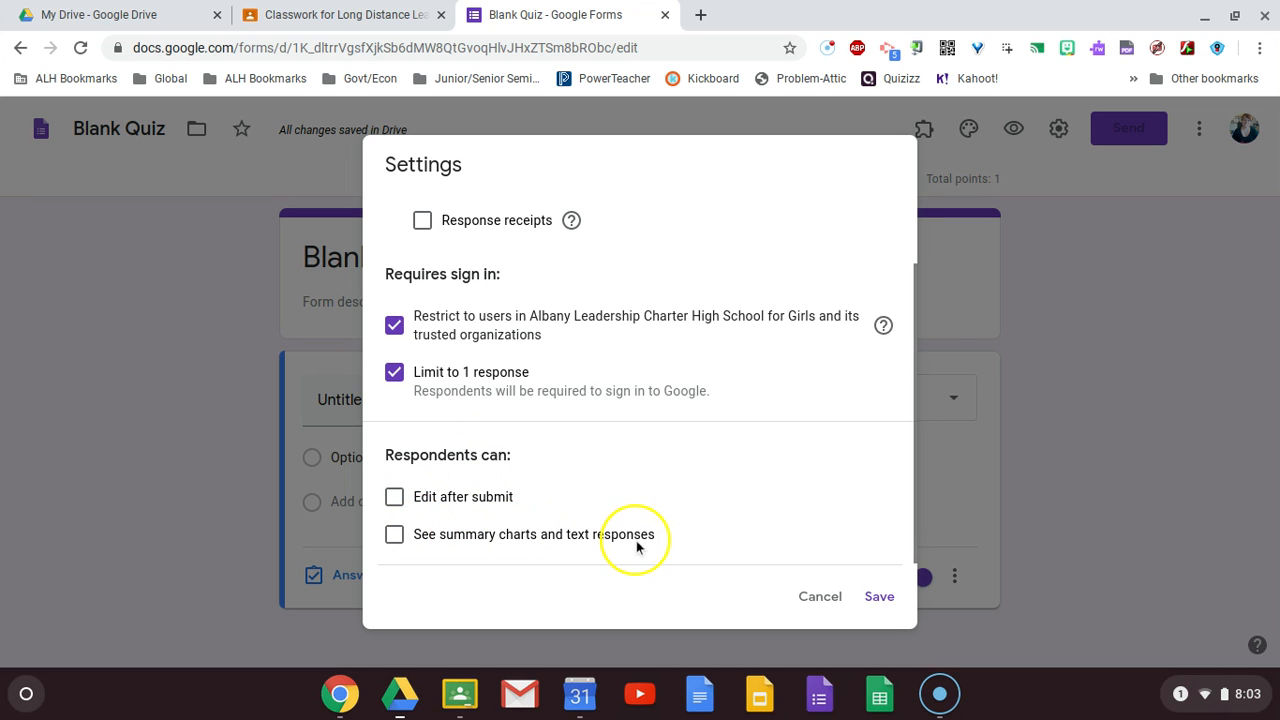
pyautogui.scroll(2, 600, 480)
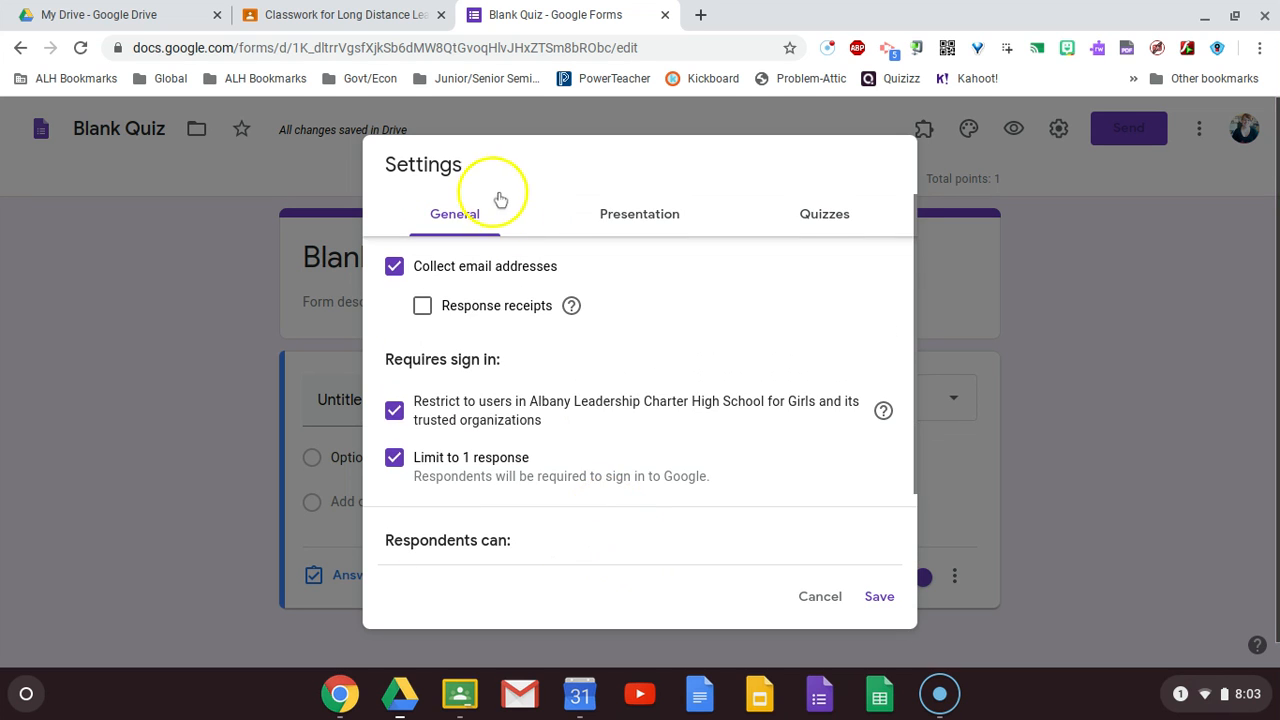
# - Make the quiz show a progress bar and shuffle the question order
pyautogui.click(630, 218)
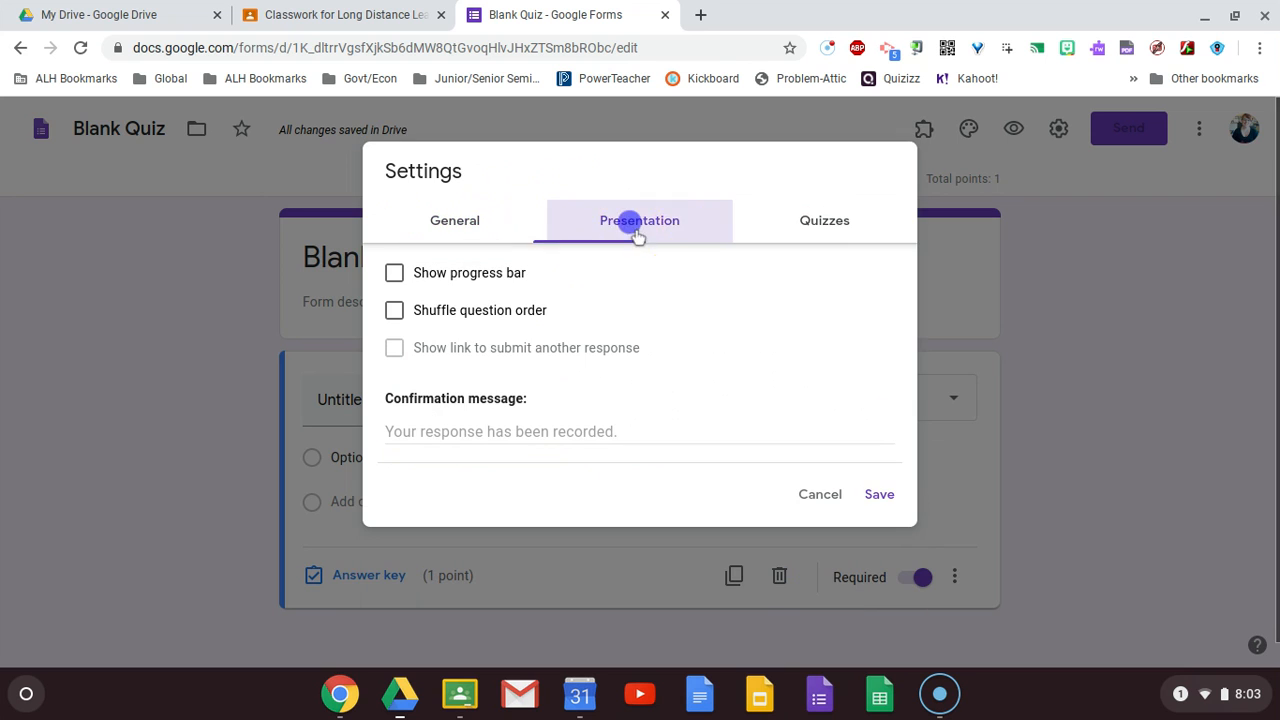
pyautogui.click(457, 273)
pyautogui.click(497, 310)
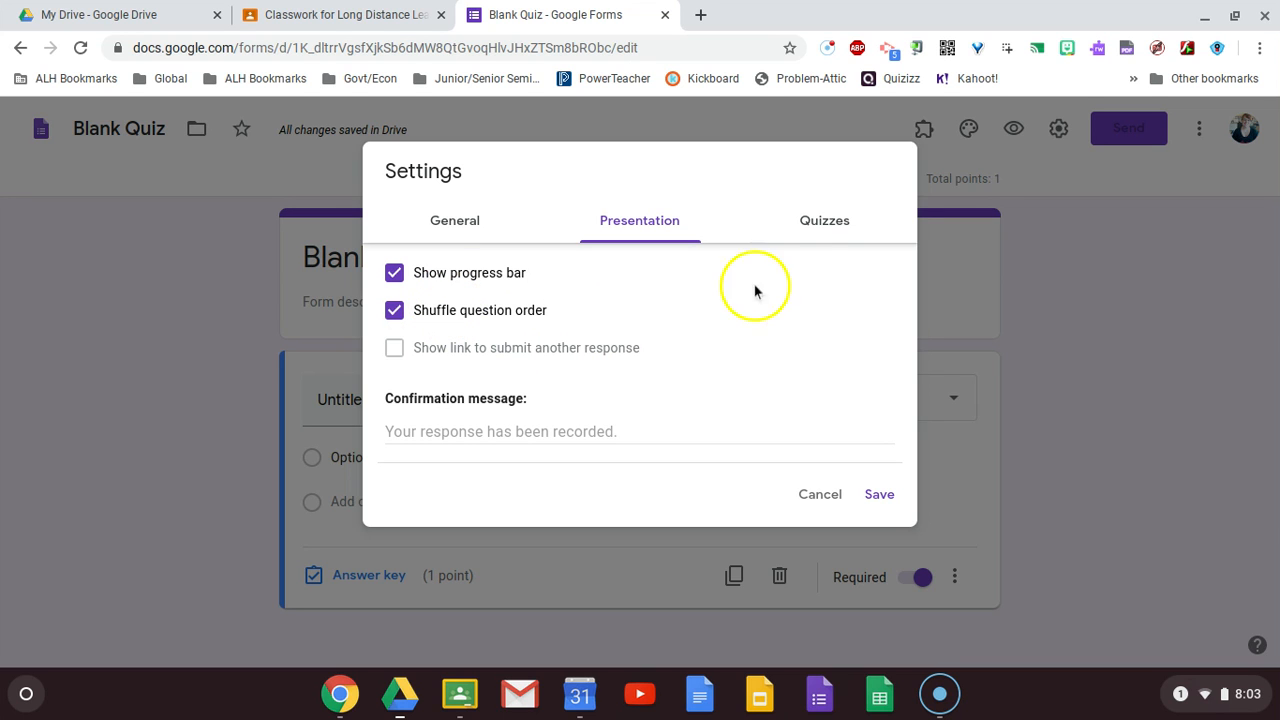
# - Review the quiz's locked mode, grade release and respondent visibility options in the form settings
pyautogui.click(822, 231)
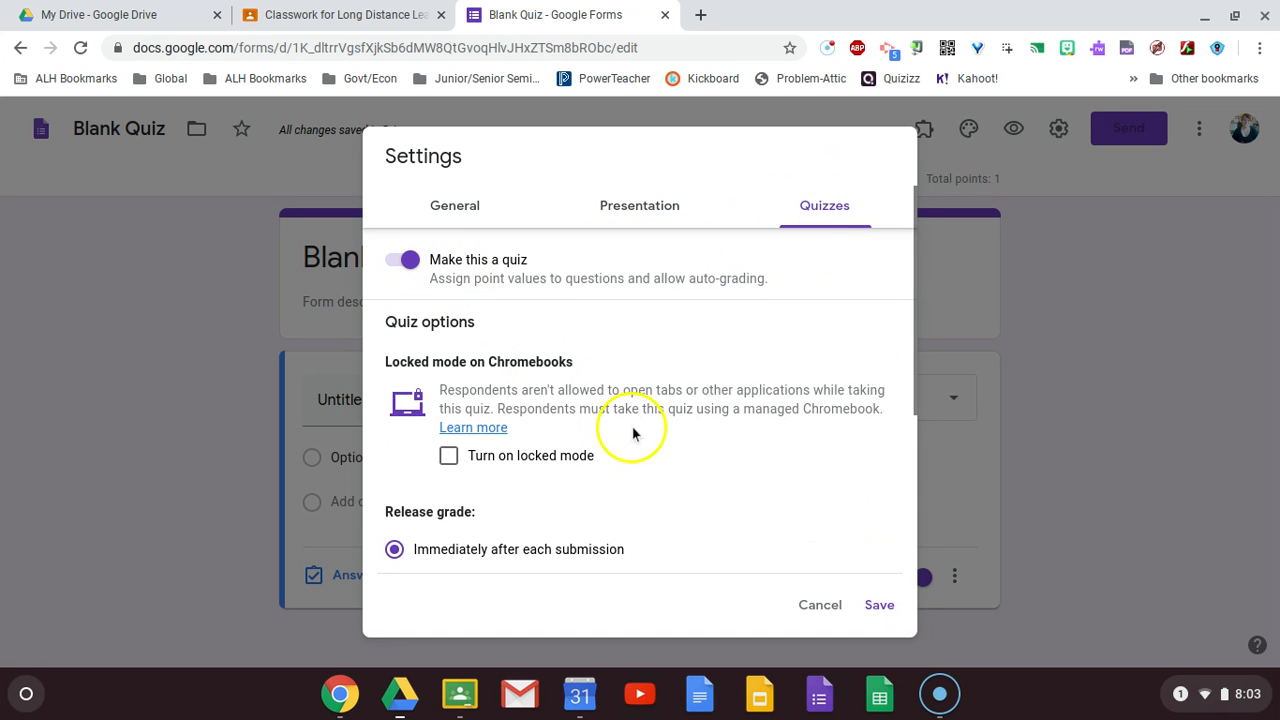
pyautogui.scroll(-2, 600, 429)
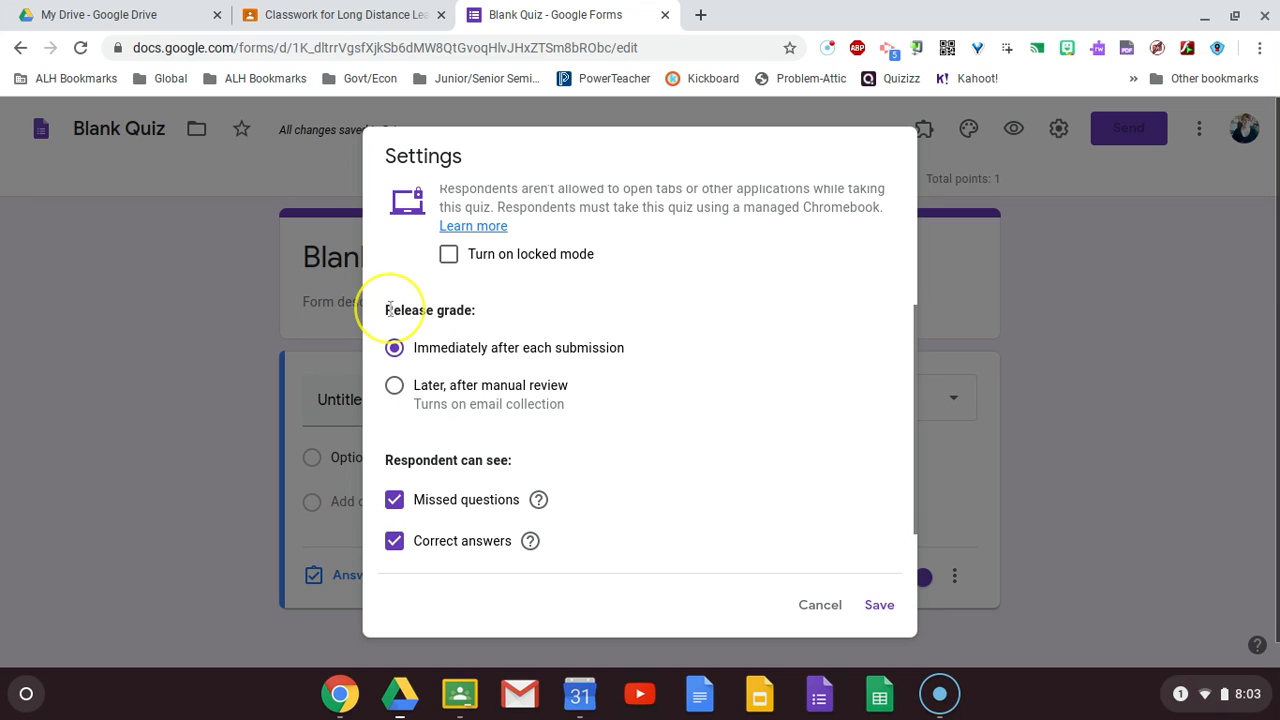
pyautogui.moveTo(360, 309); pyautogui.dragTo(486, 321)
pyautogui.click(486, 321)
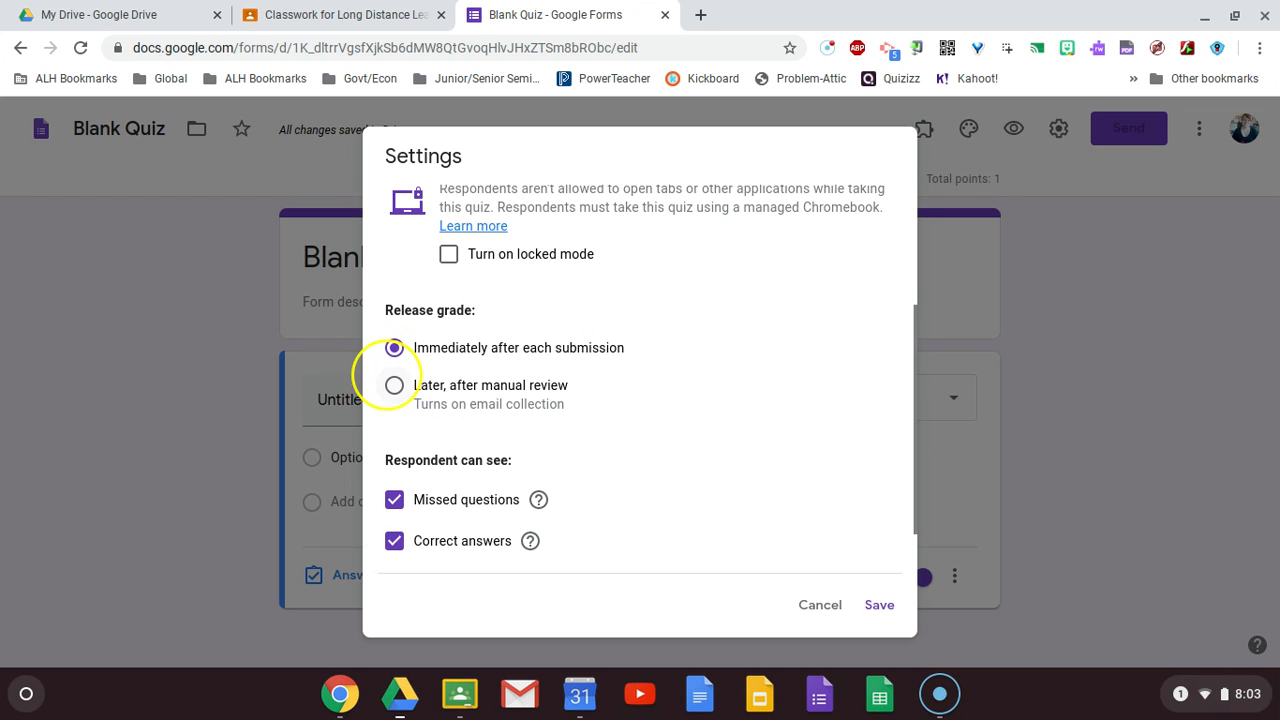
pyautogui.scroll(-2, 480, 470)
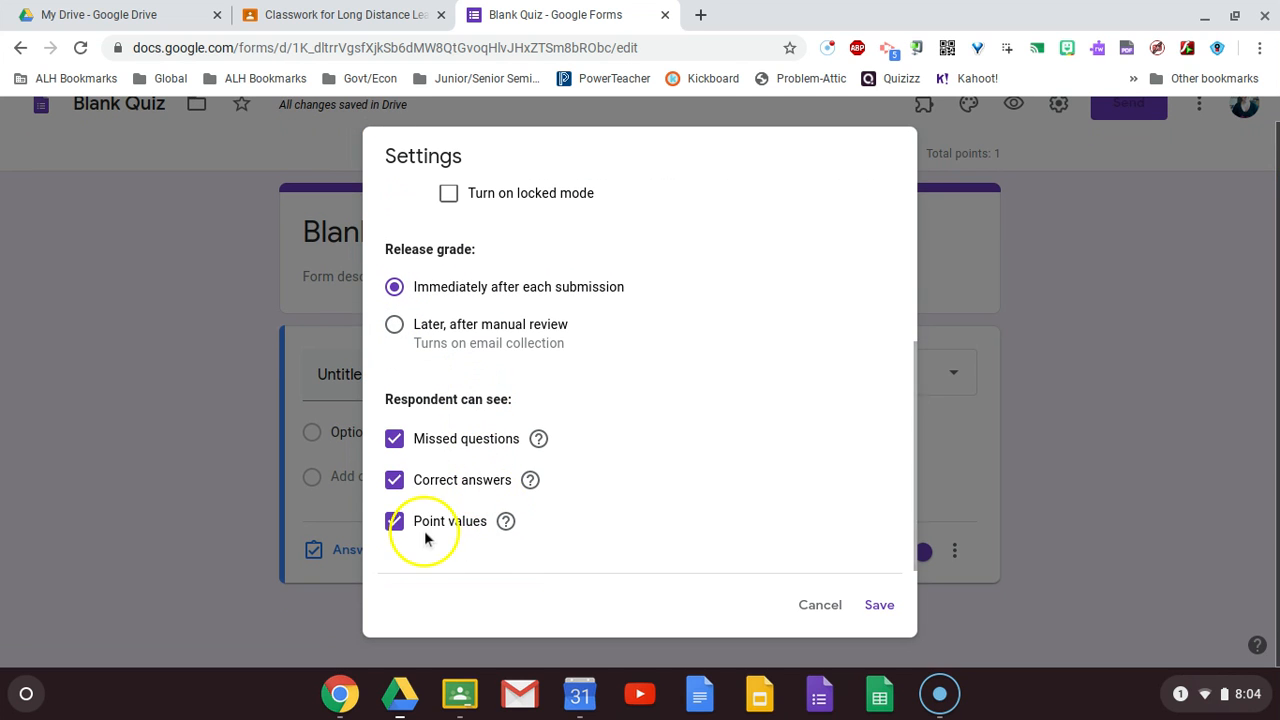
# - Try letting respondents see only missed questions, without correct answers or point values, and discard the settings changes
pyautogui.click(395, 521)
pyautogui.click(395, 481)
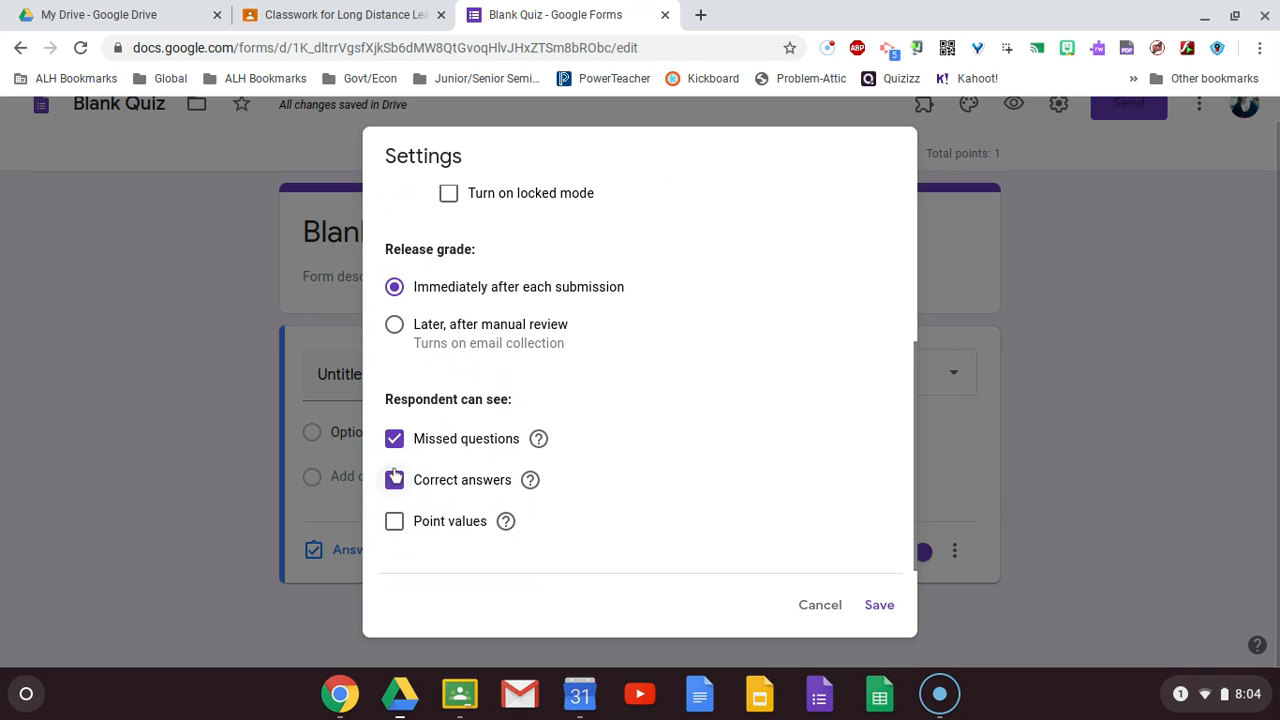
pyautogui.click(394, 438)
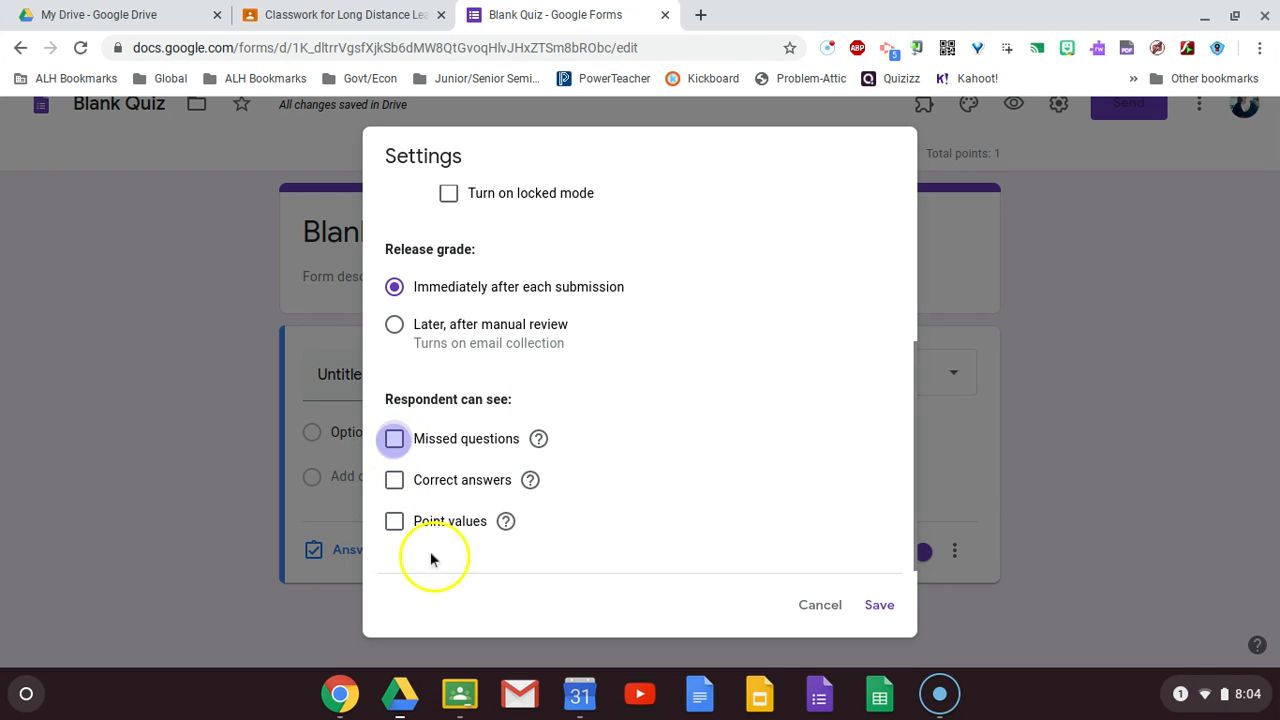
pyautogui.click(395, 439)
pyautogui.click(395, 481)
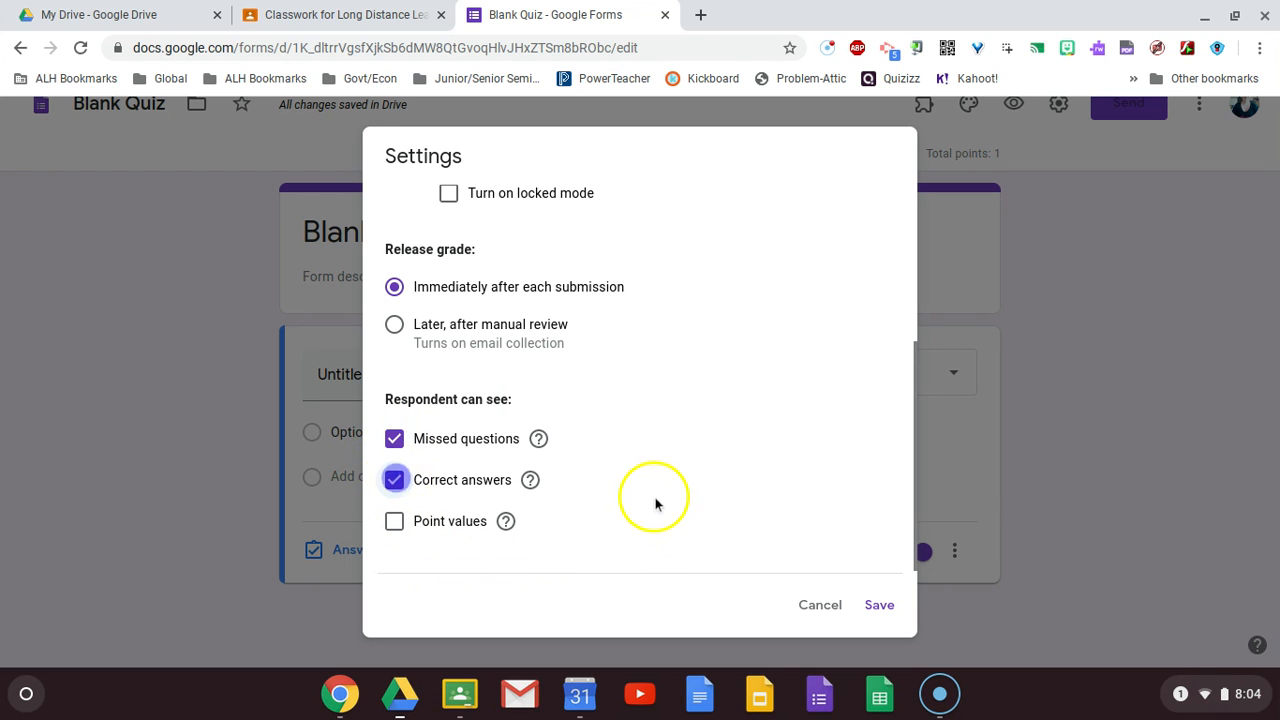
pyautogui.click(395, 481)
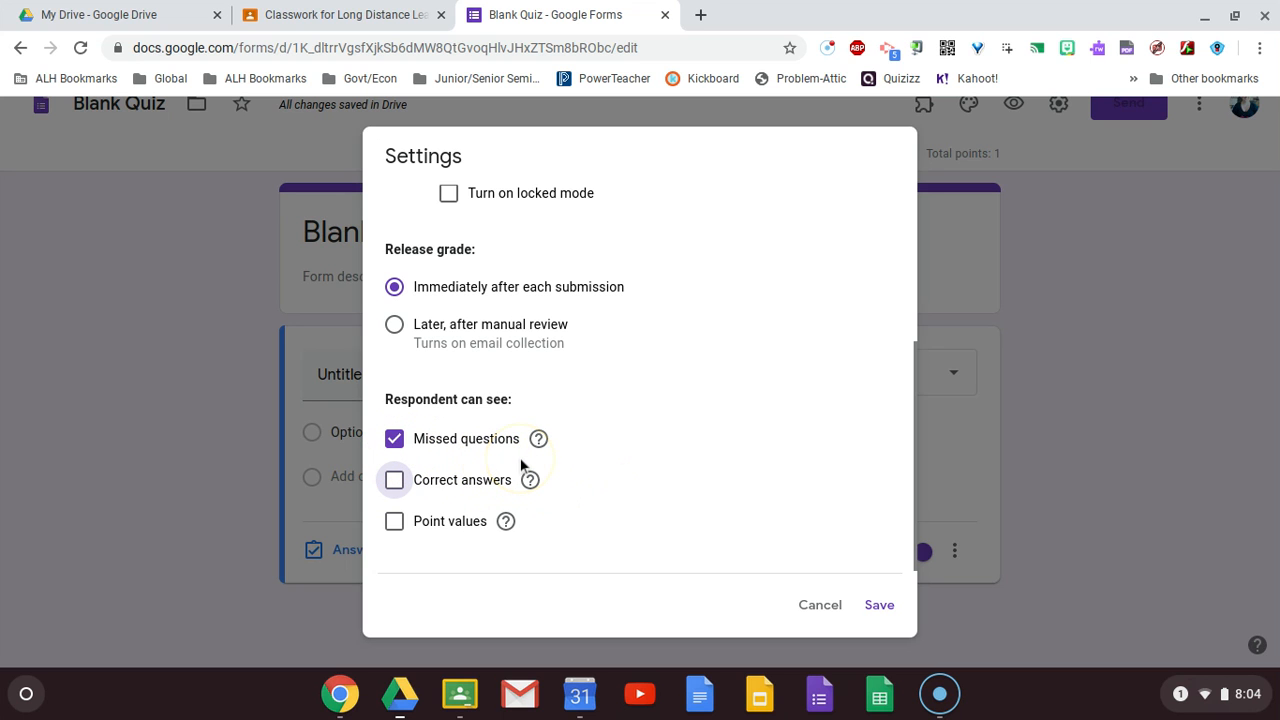
pyautogui.click(820, 610)
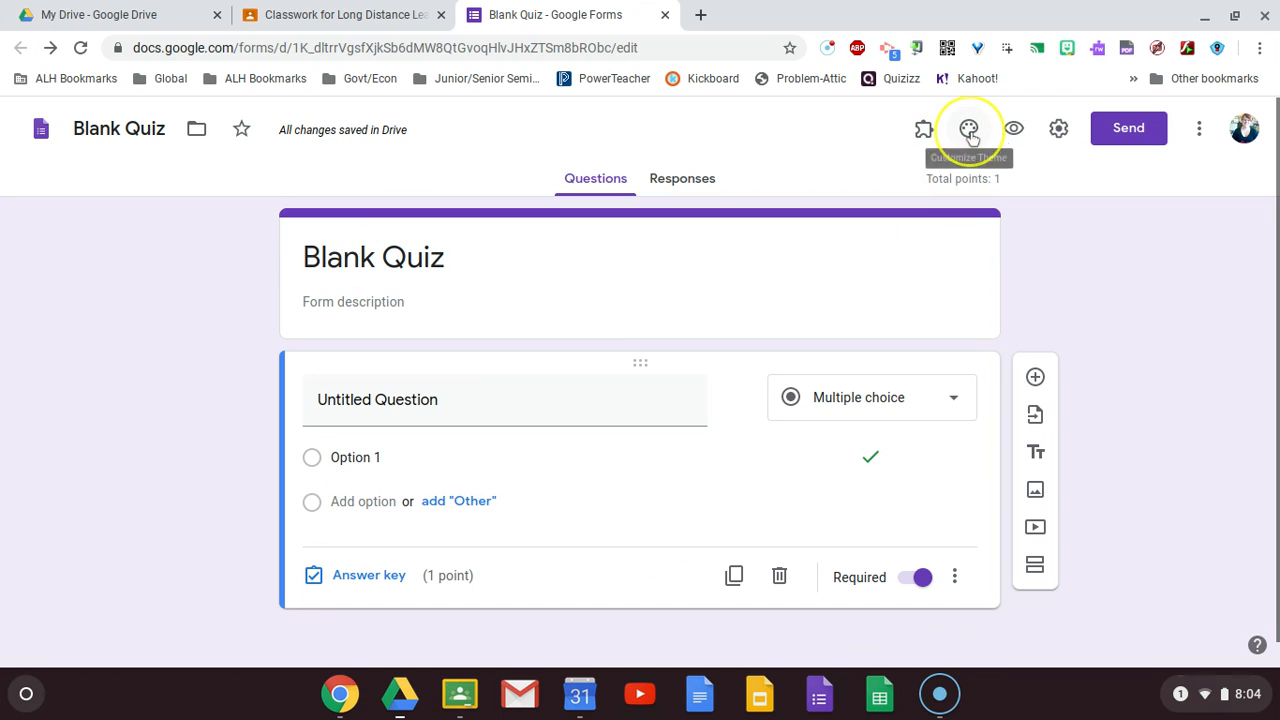
# - Look over the form's theme options and preview the Blank Quiz as respondents see it
pyautogui.click(969, 131)
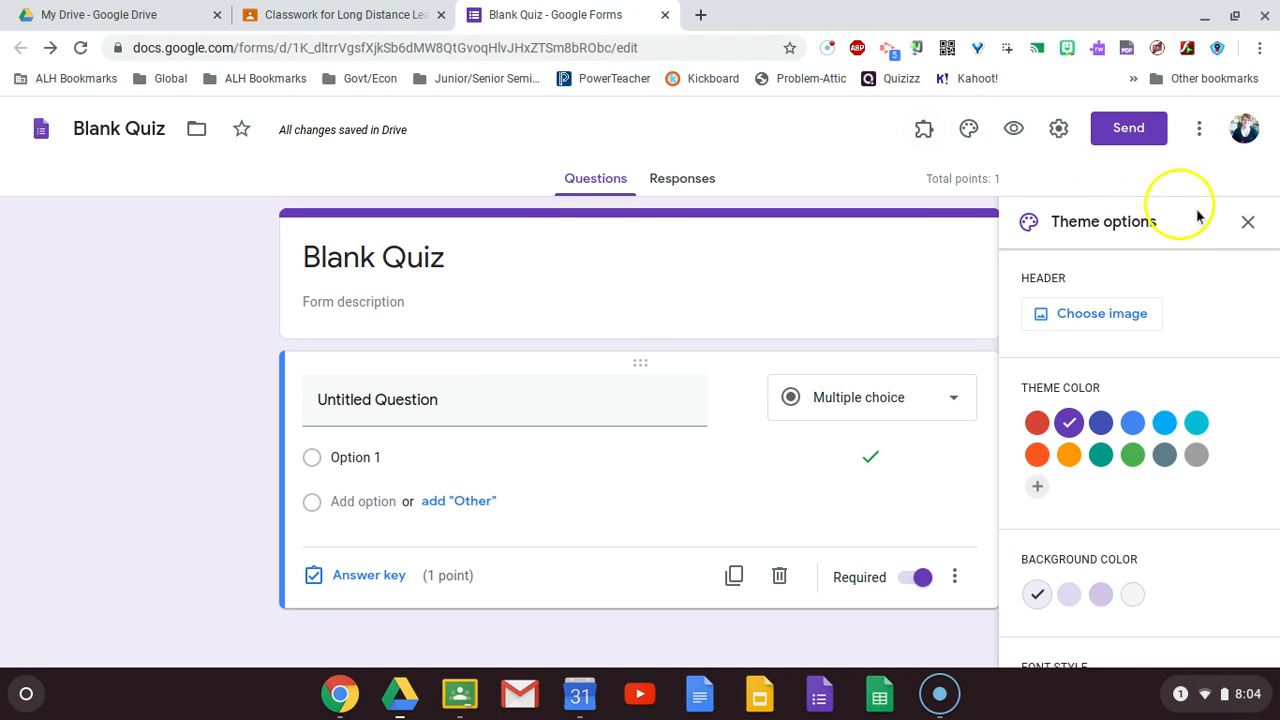
pyautogui.click(1250, 224)
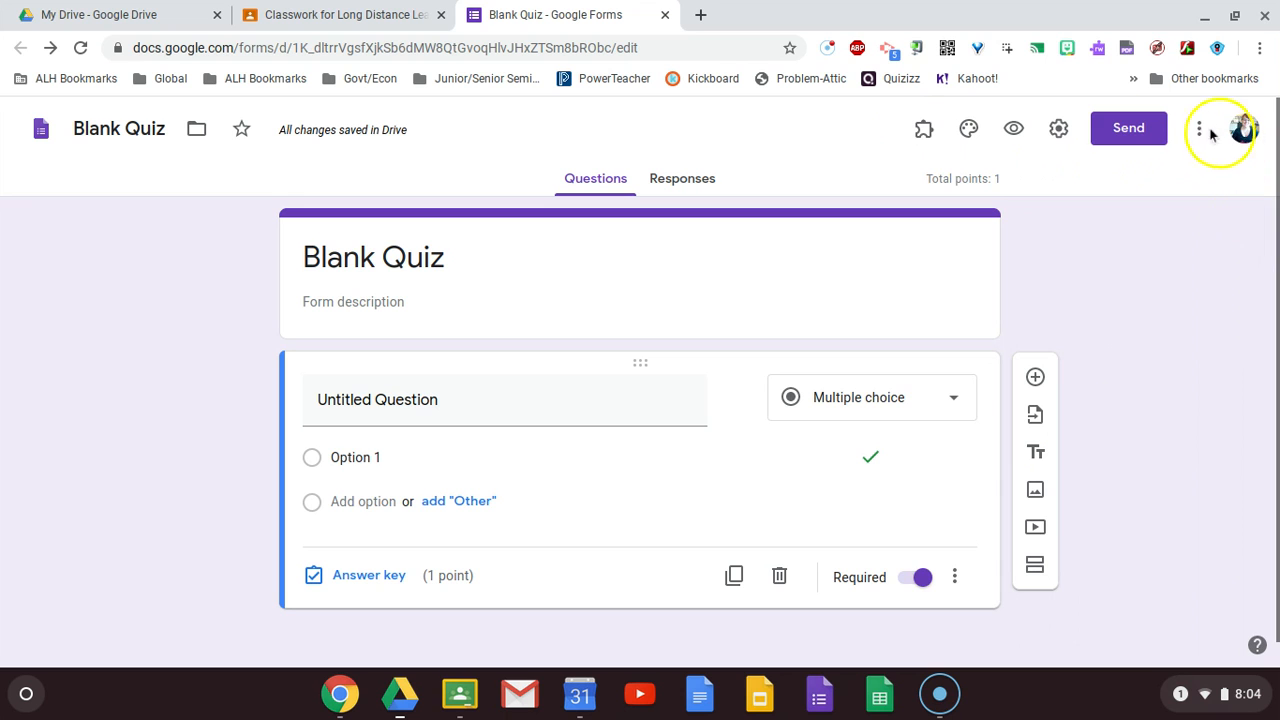
pyautogui.click(1013, 130)
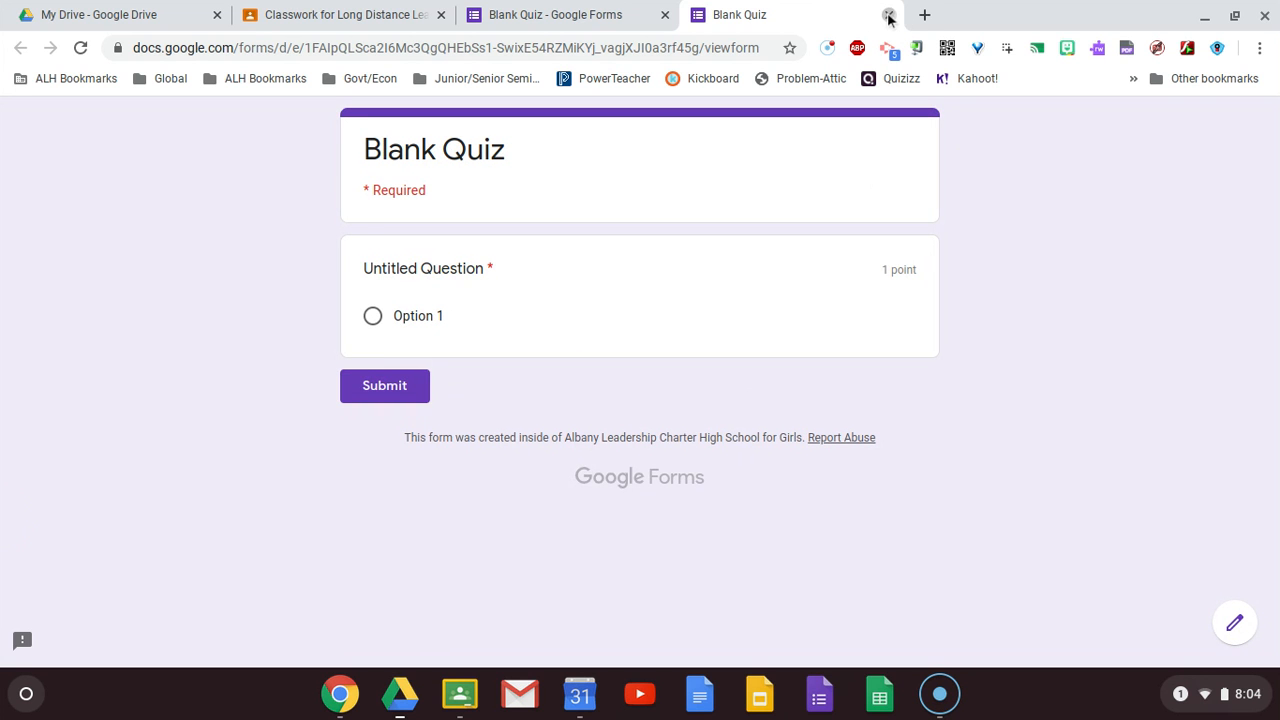
pyautogui.click(889, 16)
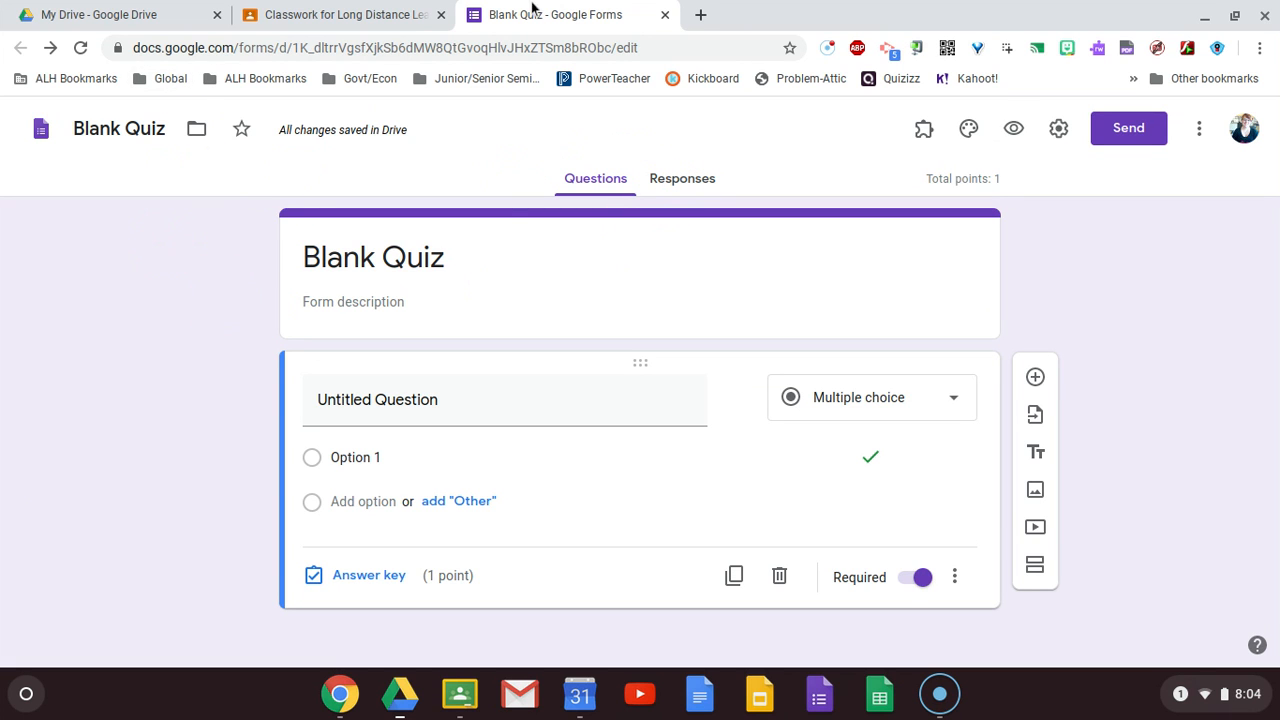
# - In Google Drive, look through the shared Long Distance Learning class folder inside Classroom, and return to My Drive
pyautogui.click(97, 10)
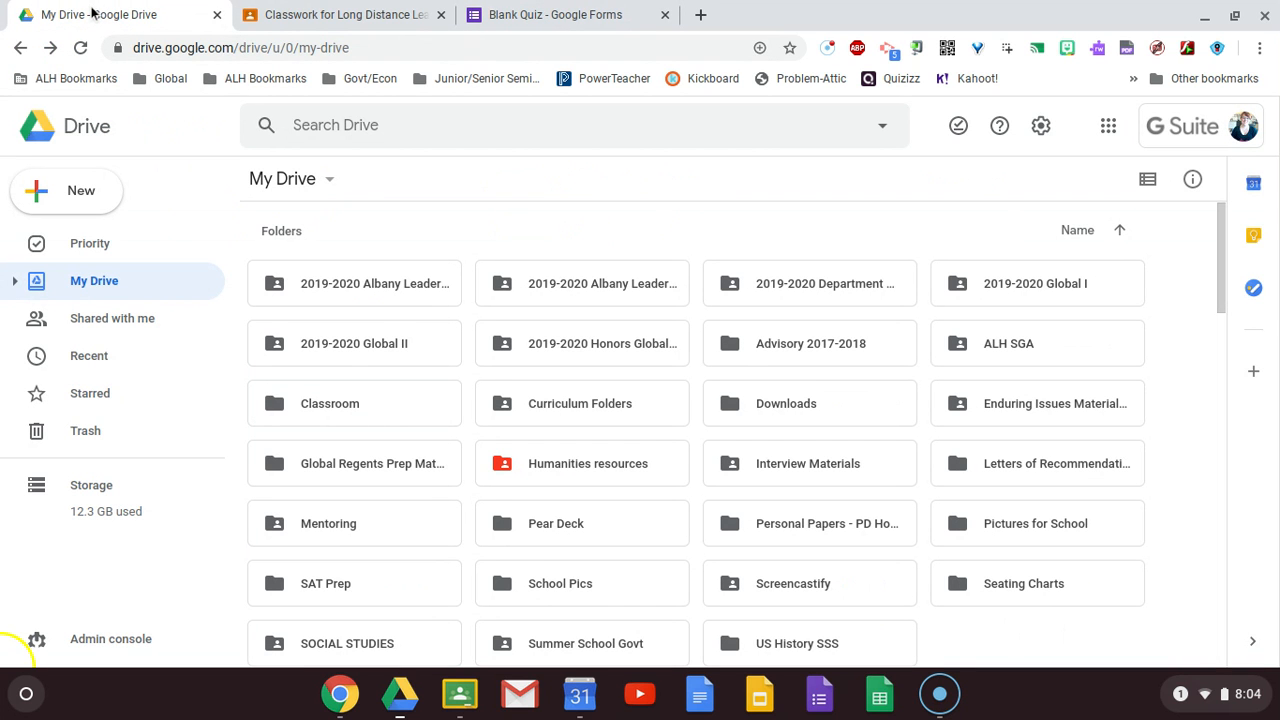
pyautogui.doubleClick(328, 402)
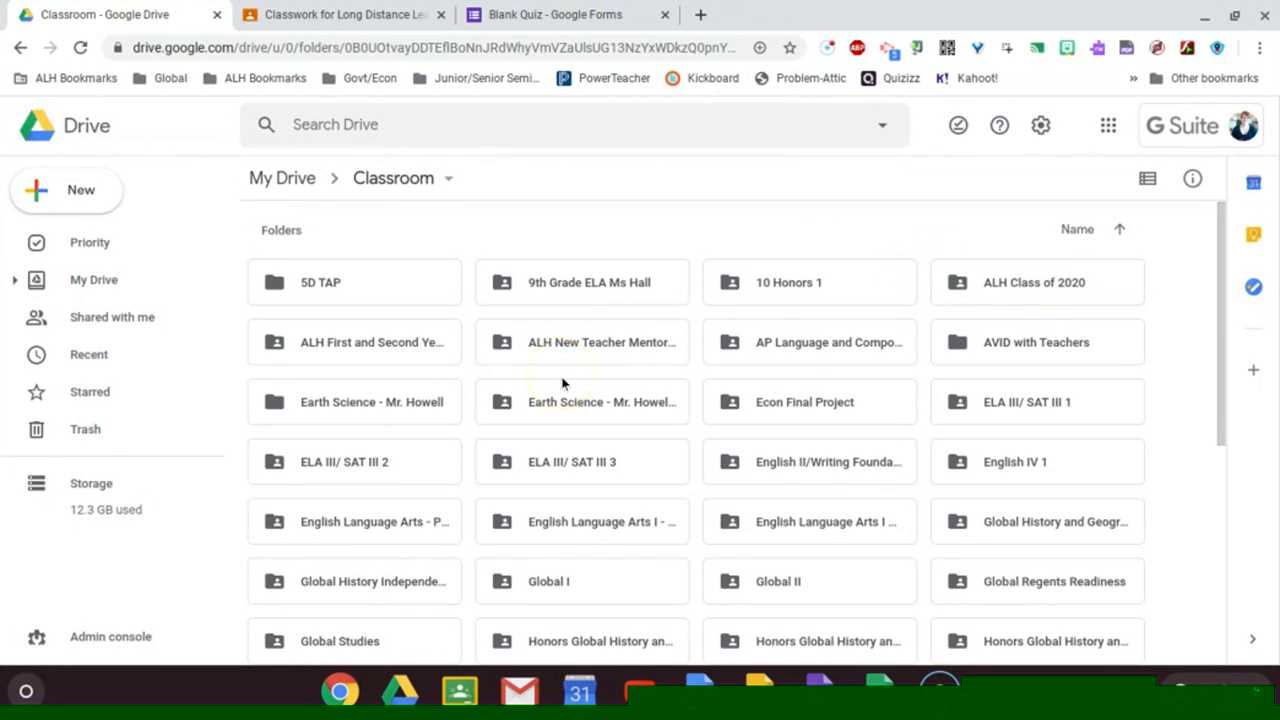
pyautogui.scroll(-1, 562, 380)
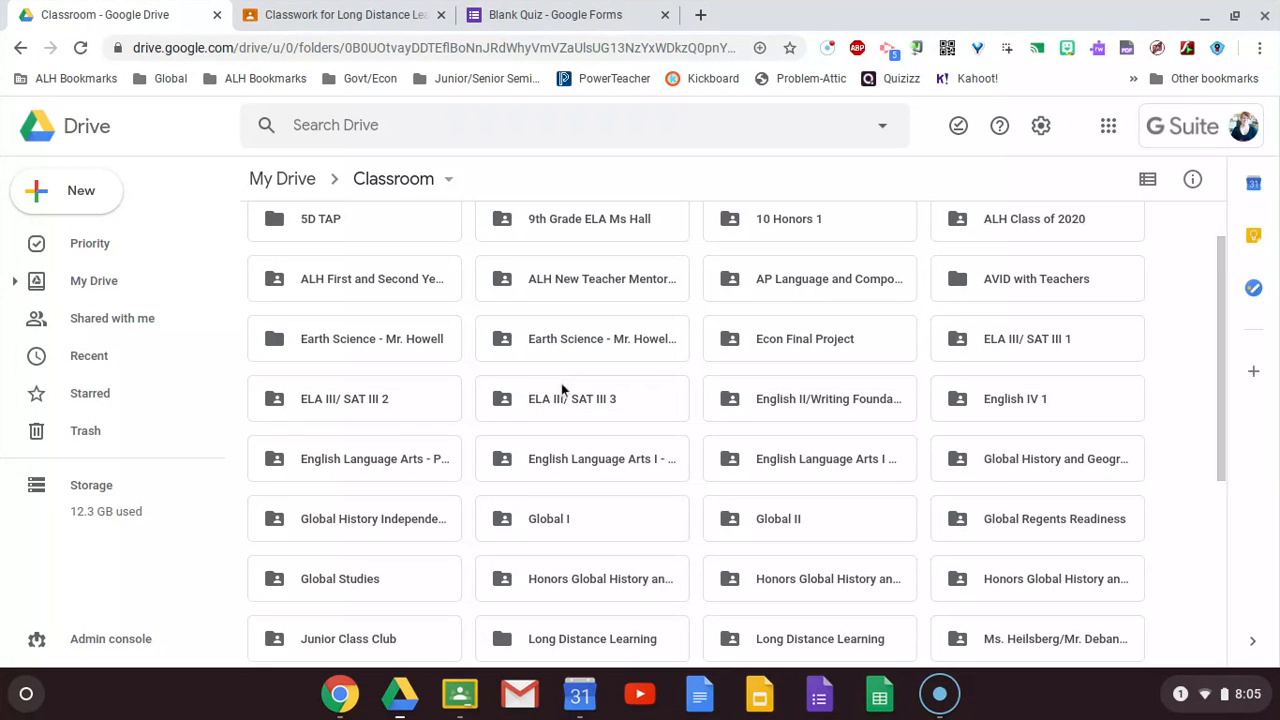
pyautogui.scroll(-1, 563, 394)
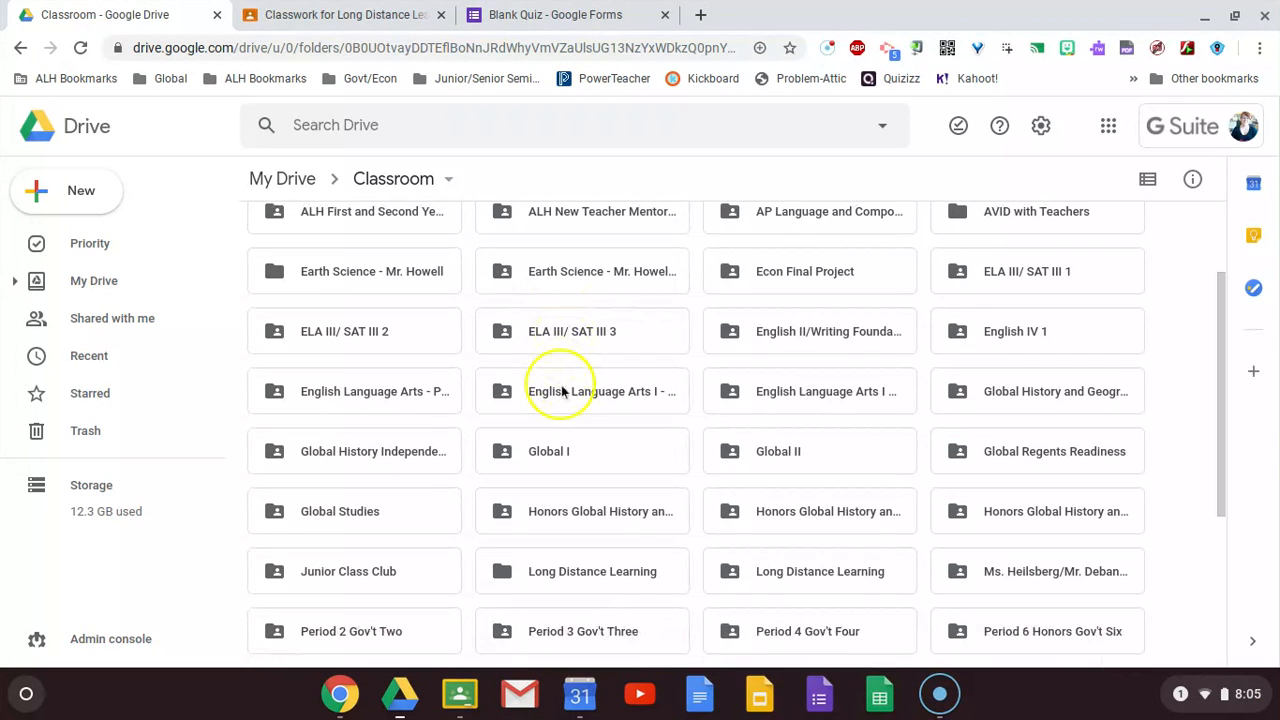
pyautogui.doubleClick(788, 571)
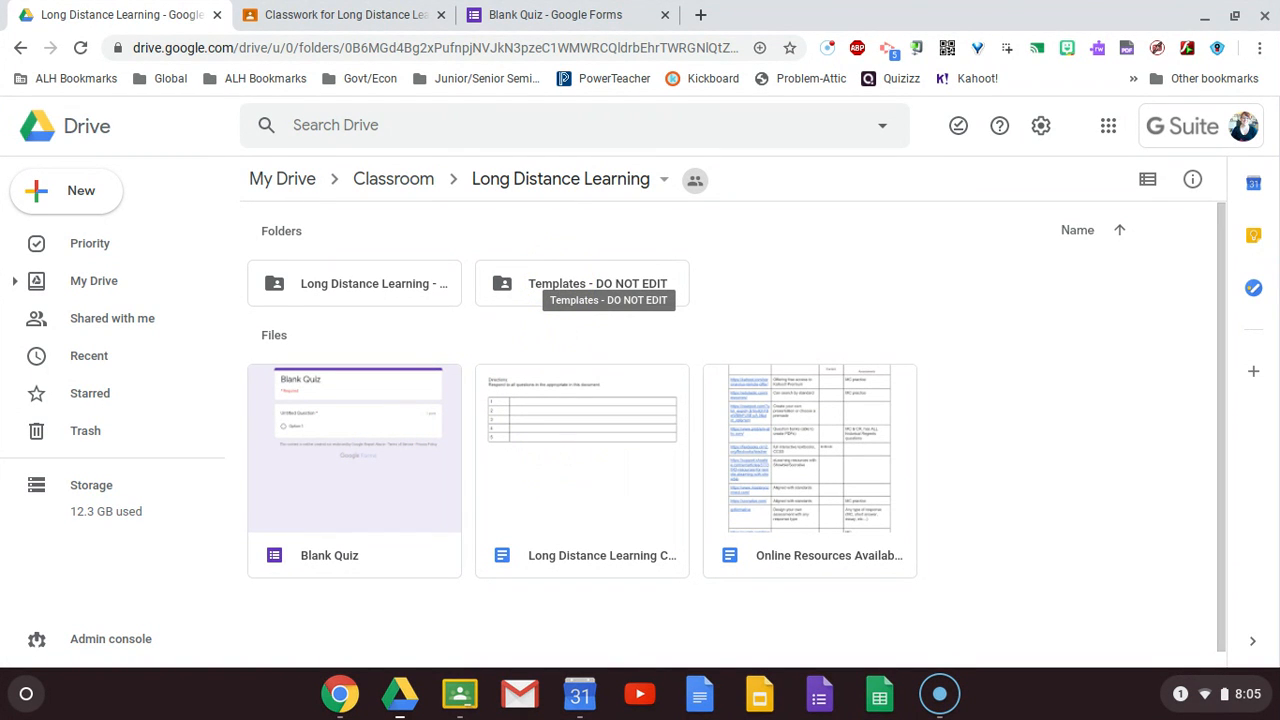
pyautogui.click(561, 283)
pyautogui.click(517, 287)
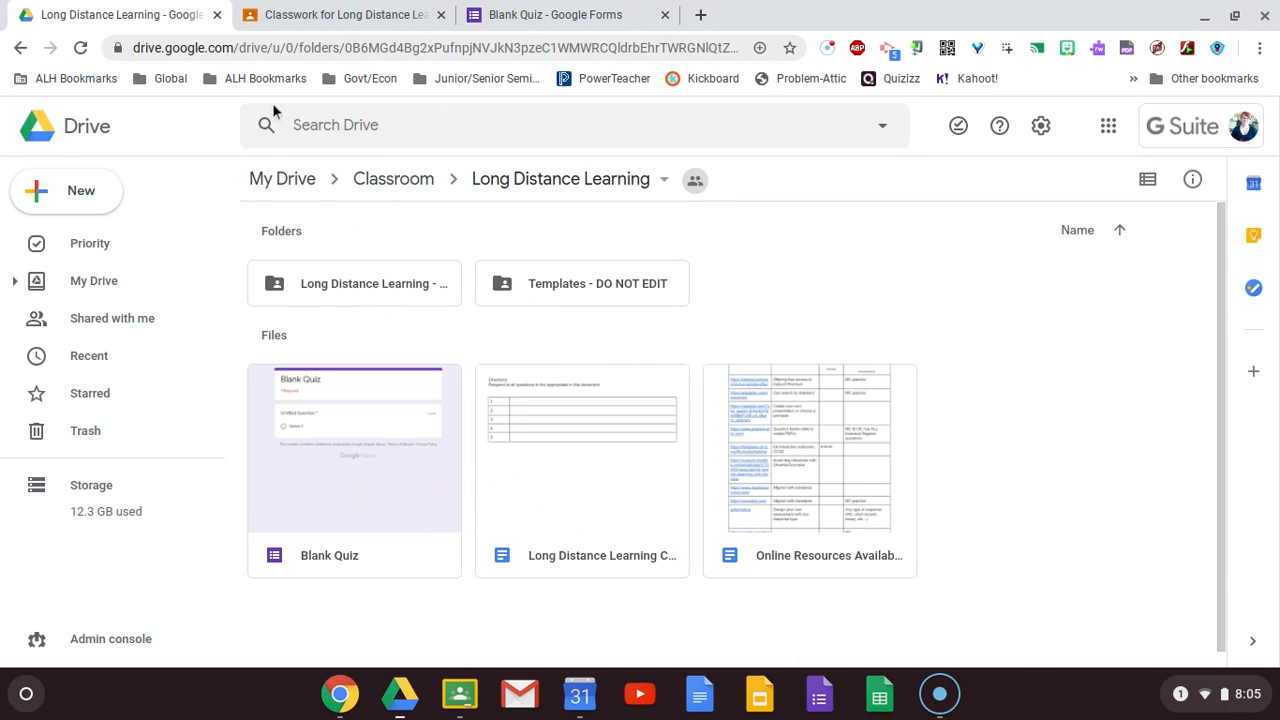
pyautogui.click(280, 178)
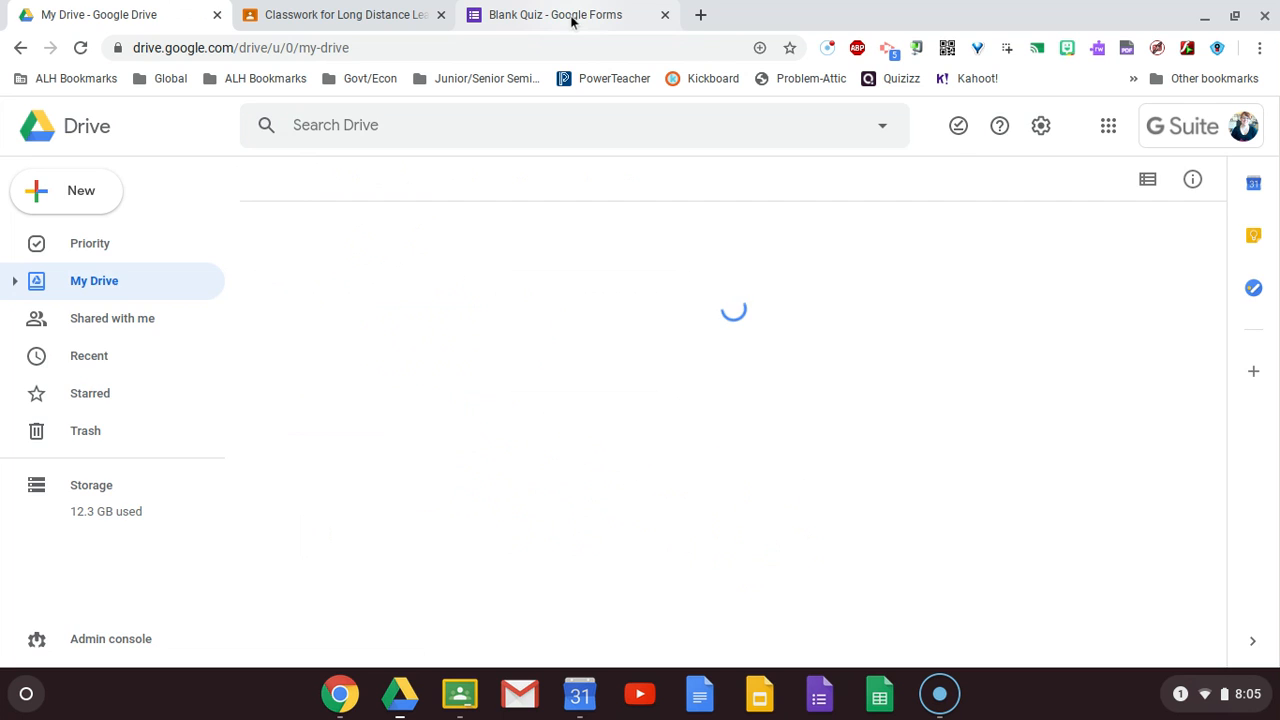
# - Close the Blank Quiz form and title the Google Classroom assignment "Chapter 5 quiz"
pyautogui.click(572, 20)
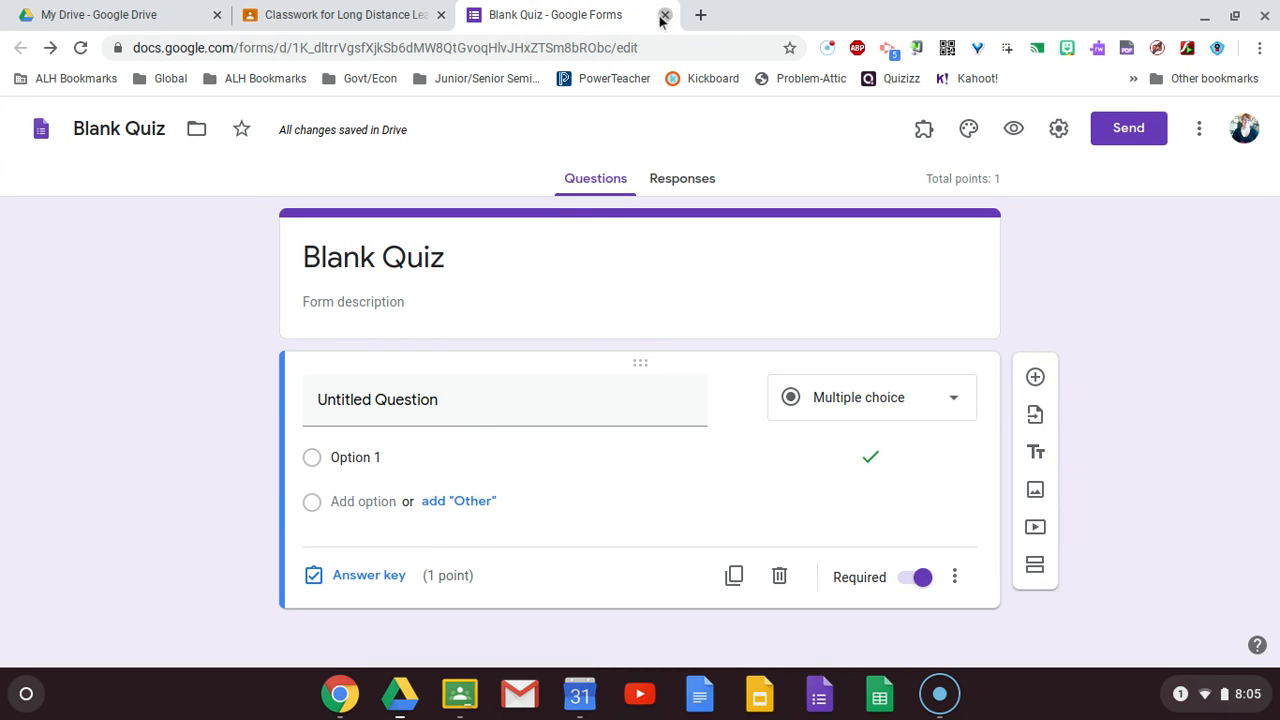
pyautogui.click(664, 15)
pyautogui.click(242, 269)
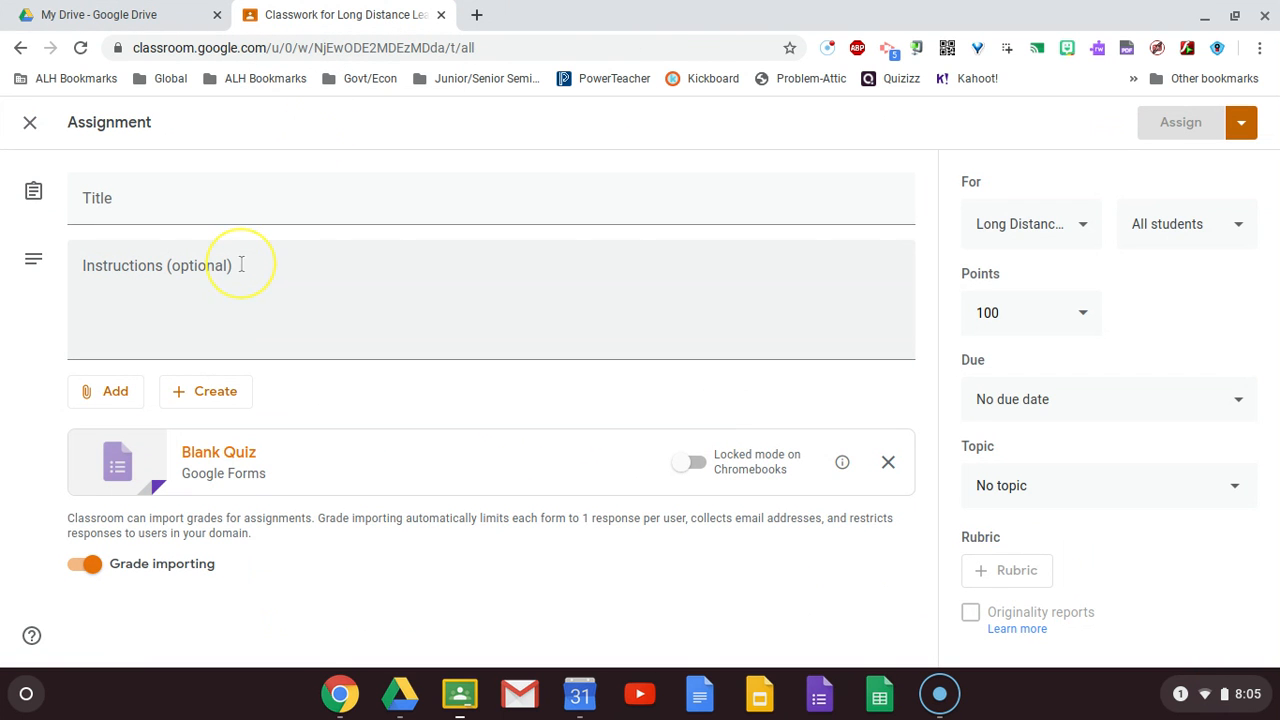
pyautogui.click(238, 210)
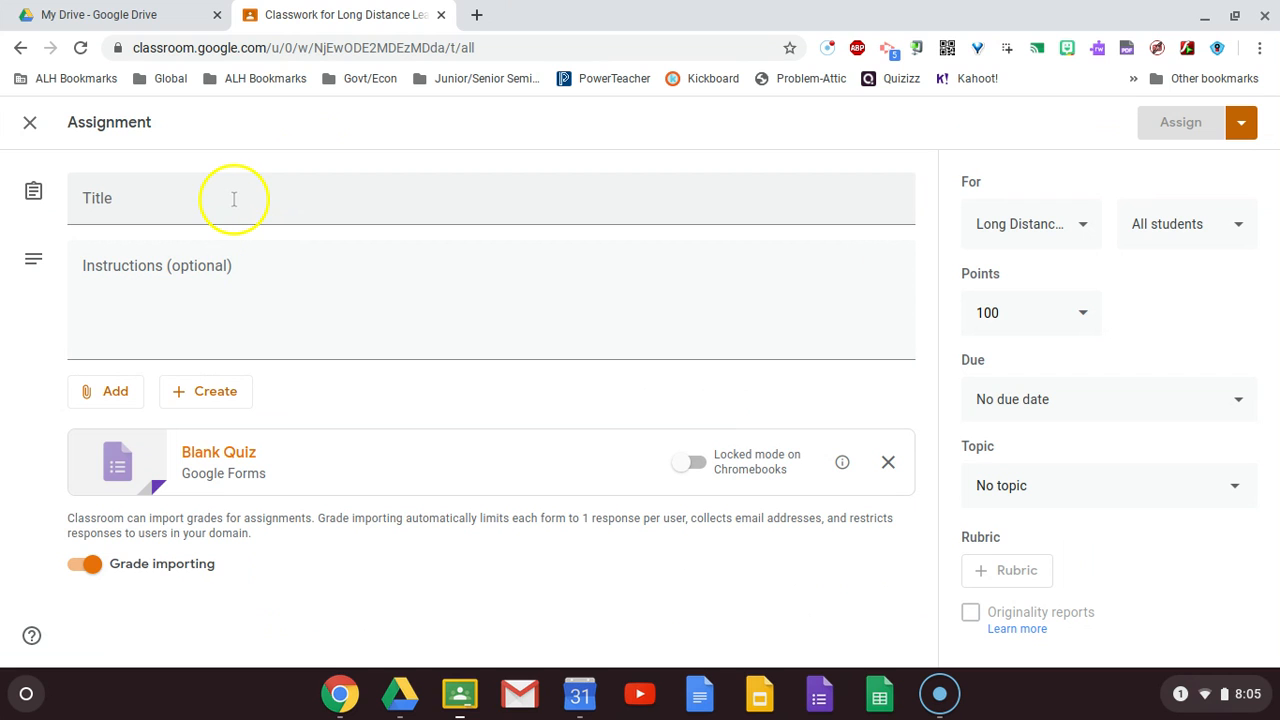
pyautogui.click(234, 199)
pyautogui.write('CHapt')
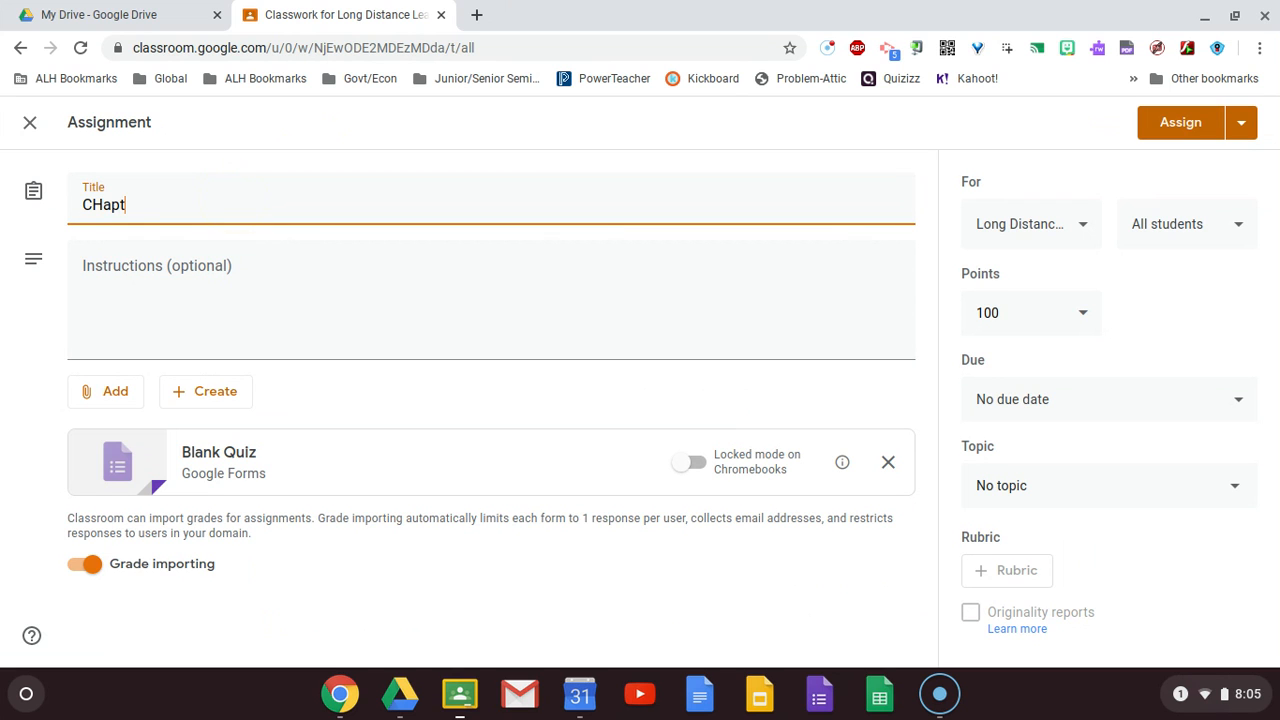
pyautogui.write('er 5 quiz')
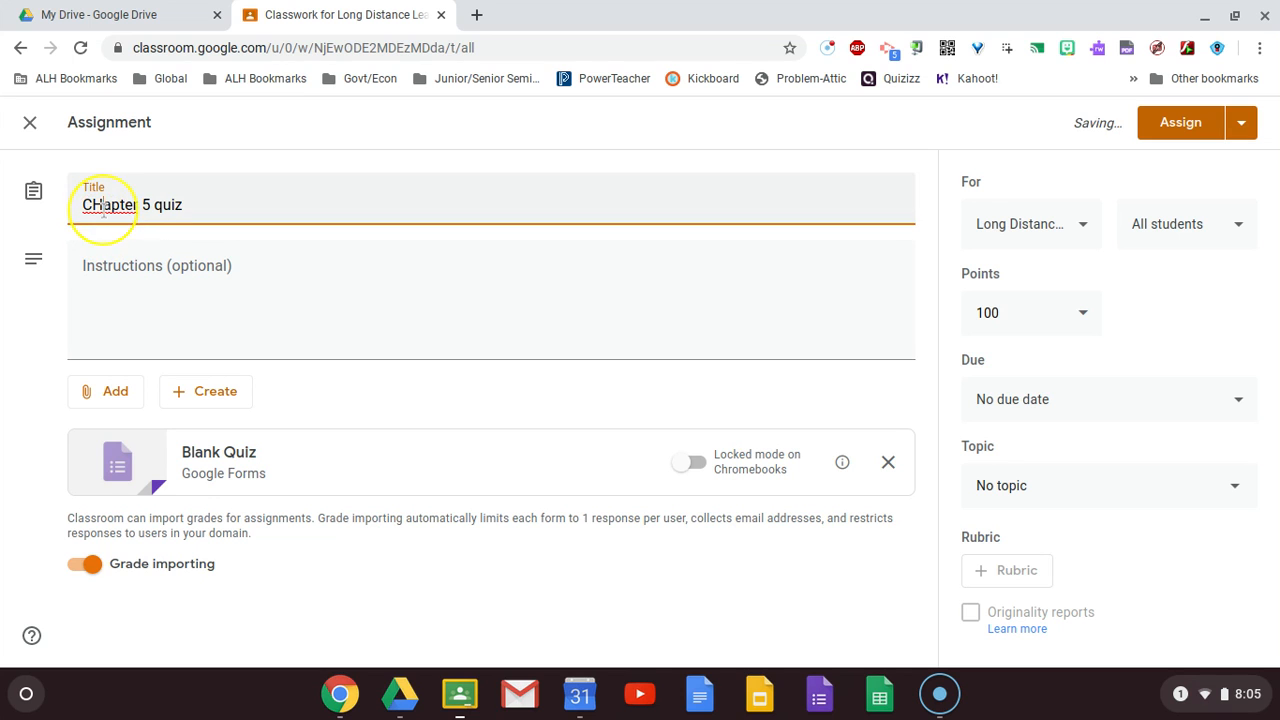
pyautogui.click(104, 207)
pyautogui.press('BackSpace')
pyautogui.write('h')
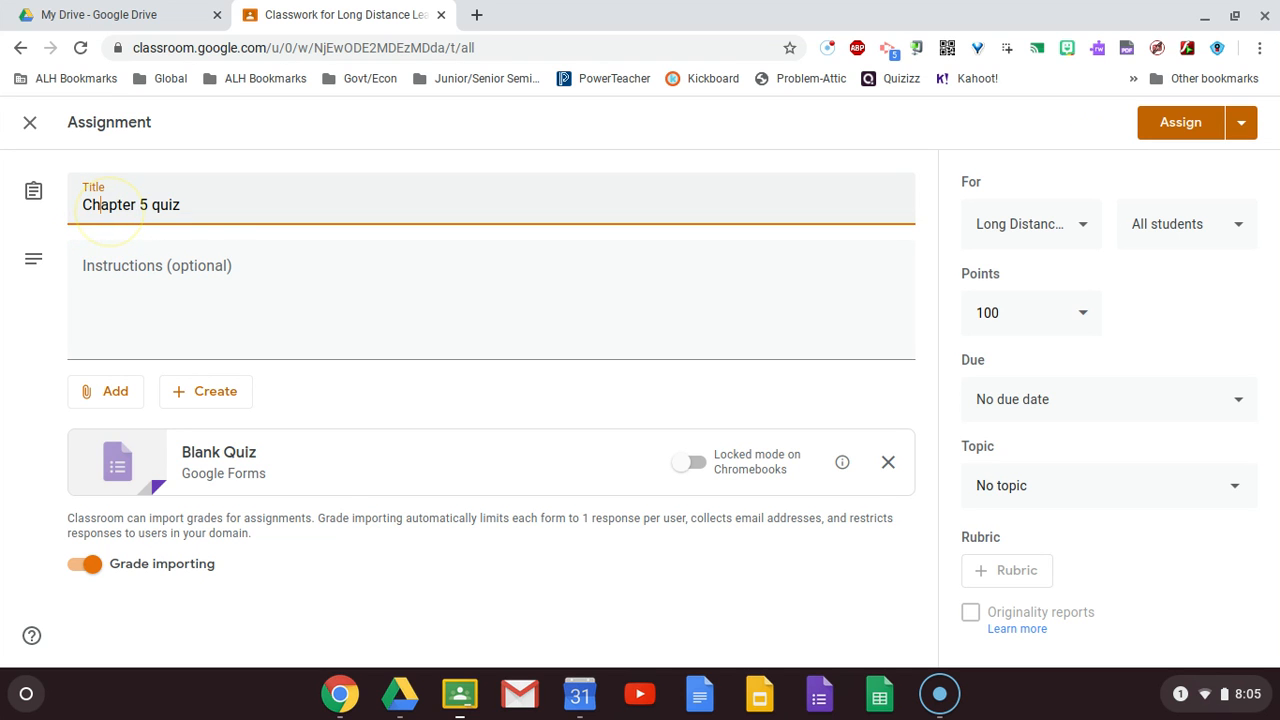
pyautogui.click(213, 258)
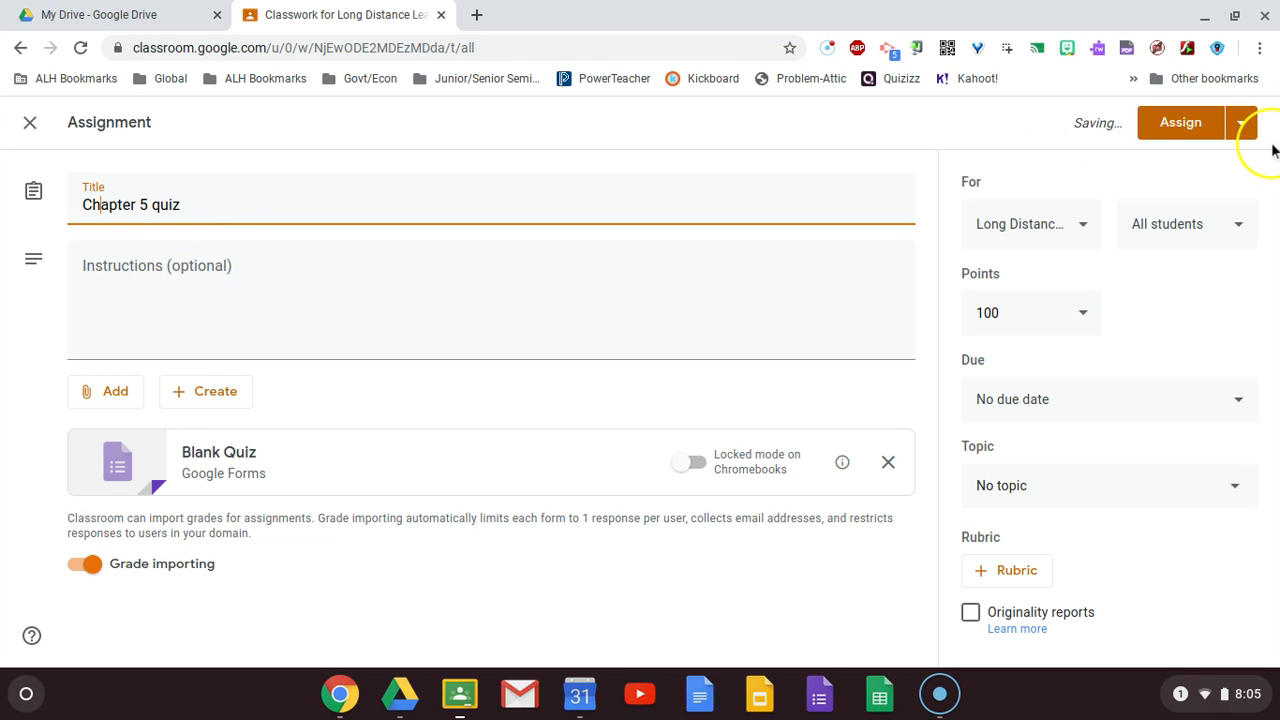
# - Try scheduling the assignment for Mar 20, 2020 at 6:00 PM, and cancel the scheduling
pyautogui.click(1243, 125)
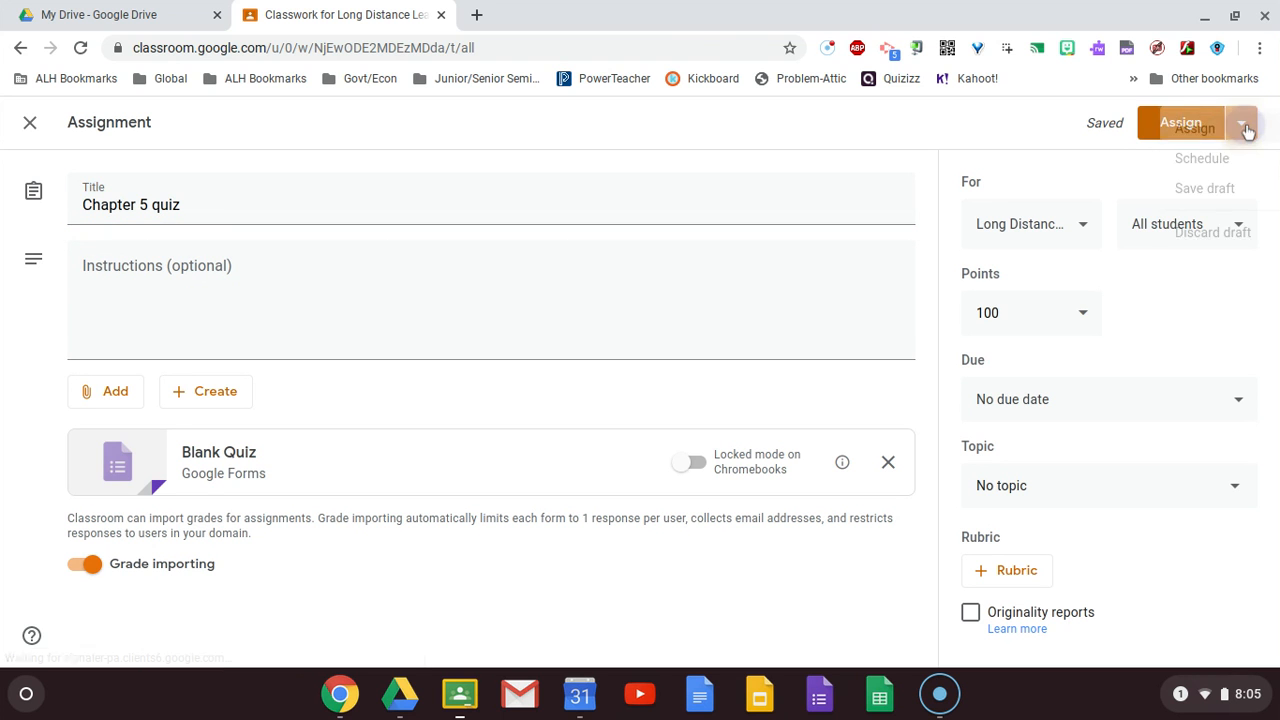
pyautogui.click(1214, 159)
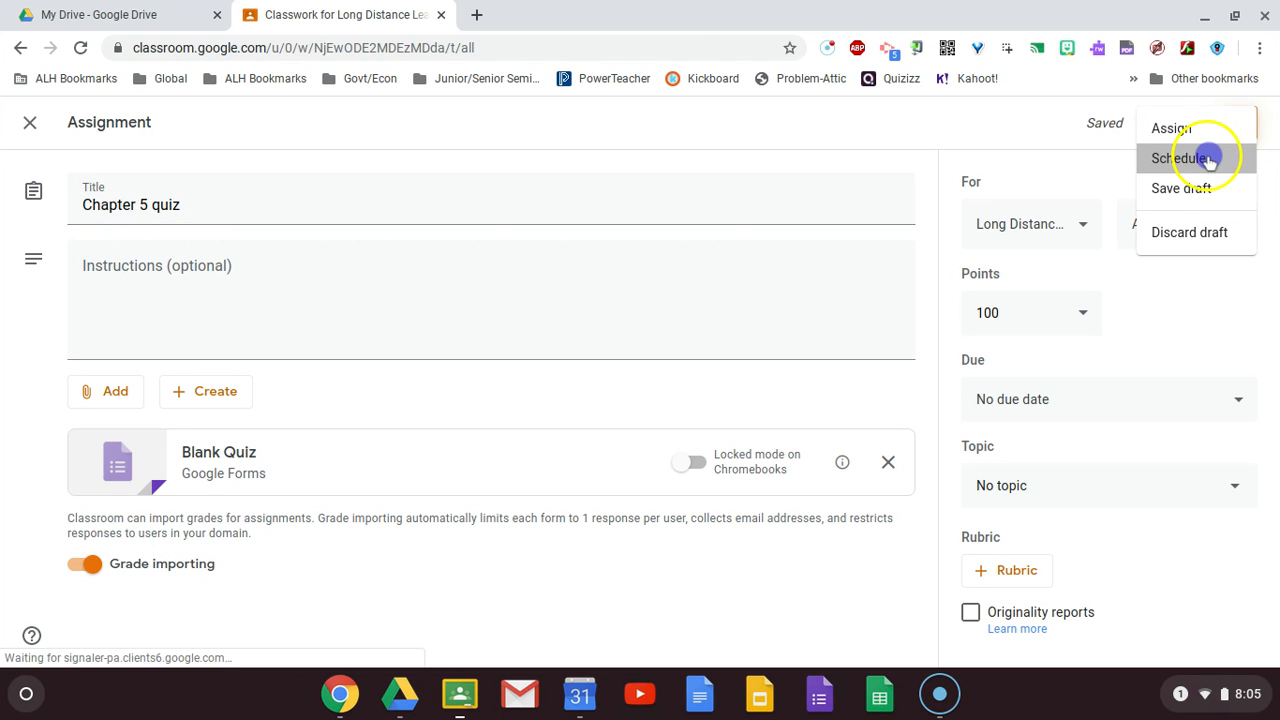
pyautogui.click(594, 346)
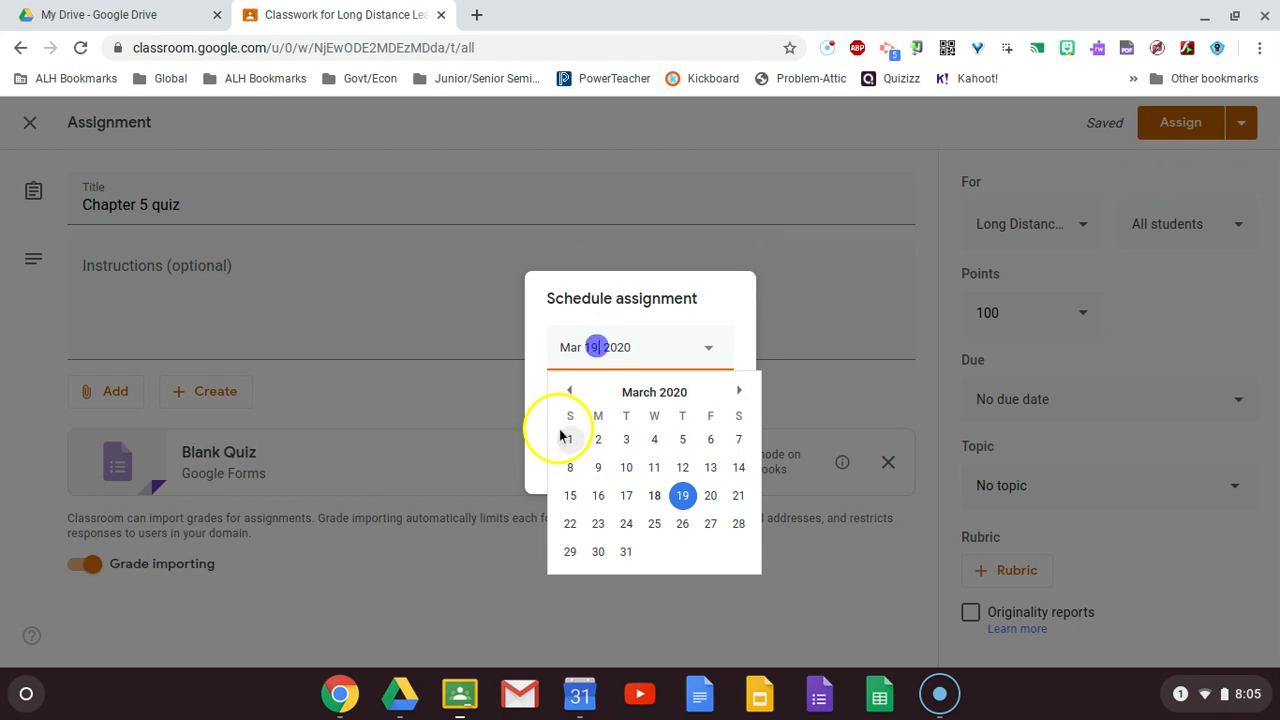
pyautogui.click(709, 495)
pyautogui.tripleClick(577, 409)
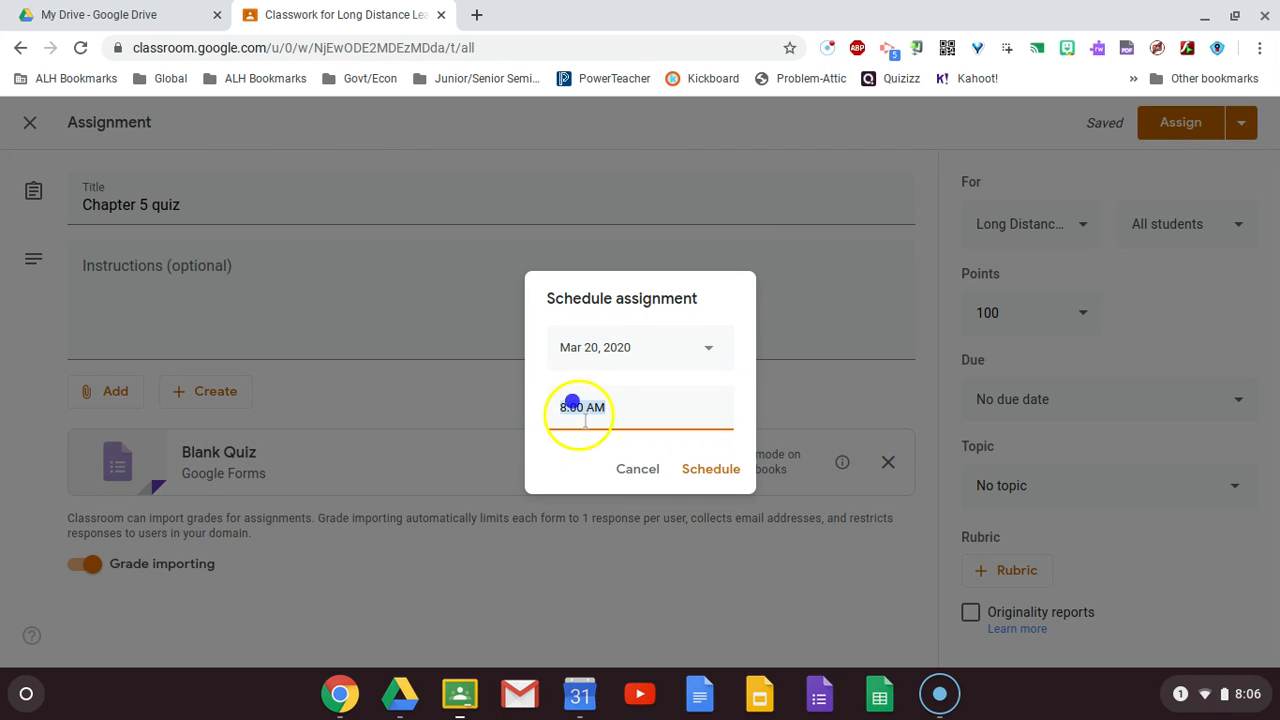
pyautogui.write('6:00')
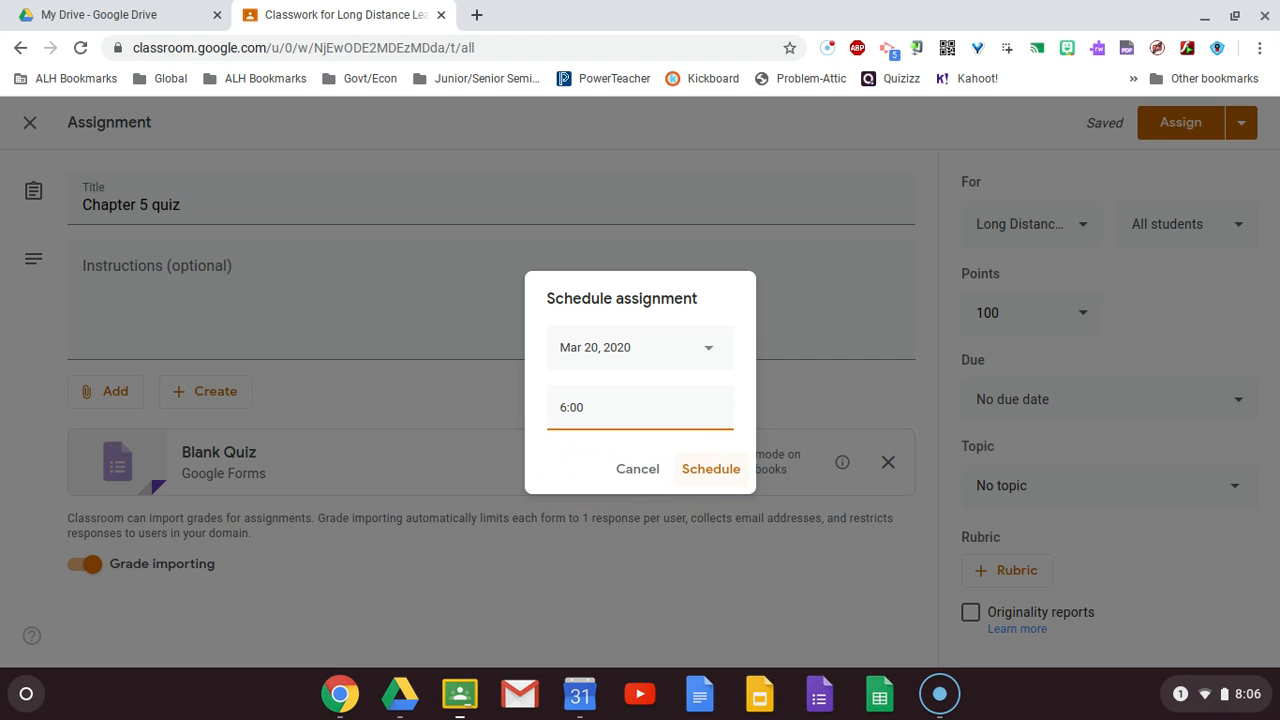
pyautogui.click(639, 468)
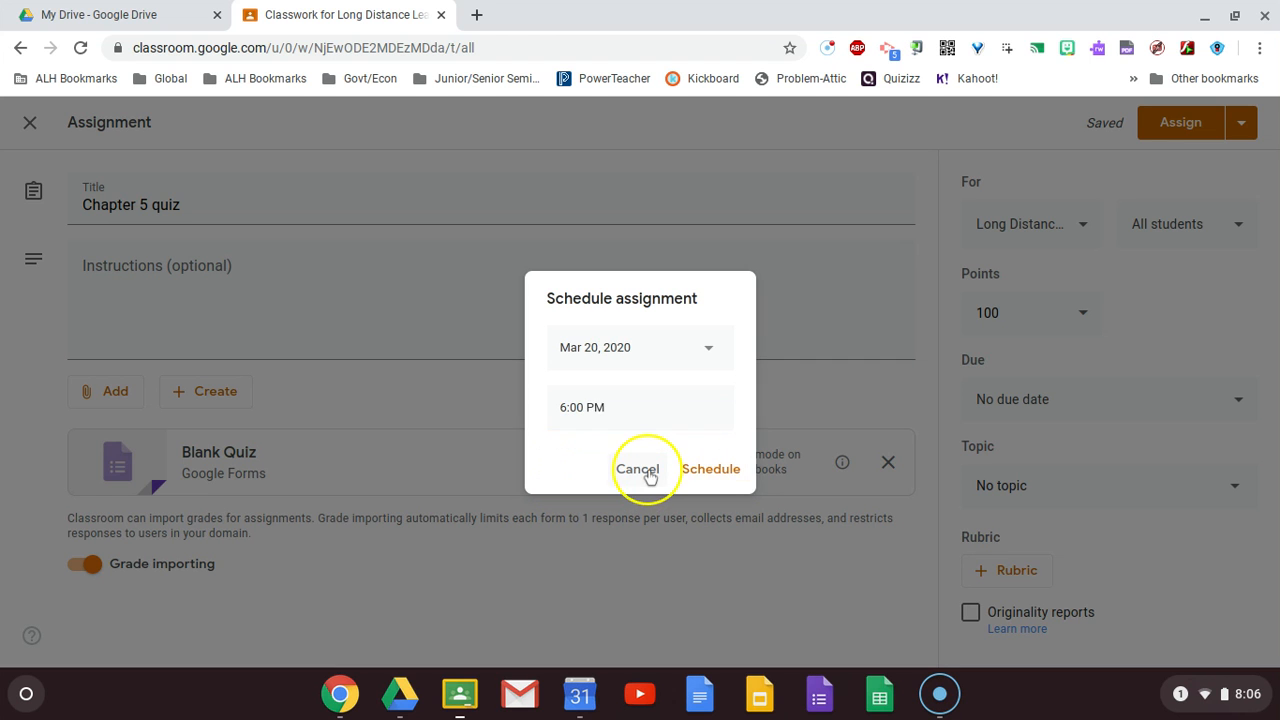
# - Close the Chapter 5 quiz assignment without posting it and return to the class's Classwork list
pyautogui.click(1195, 122)
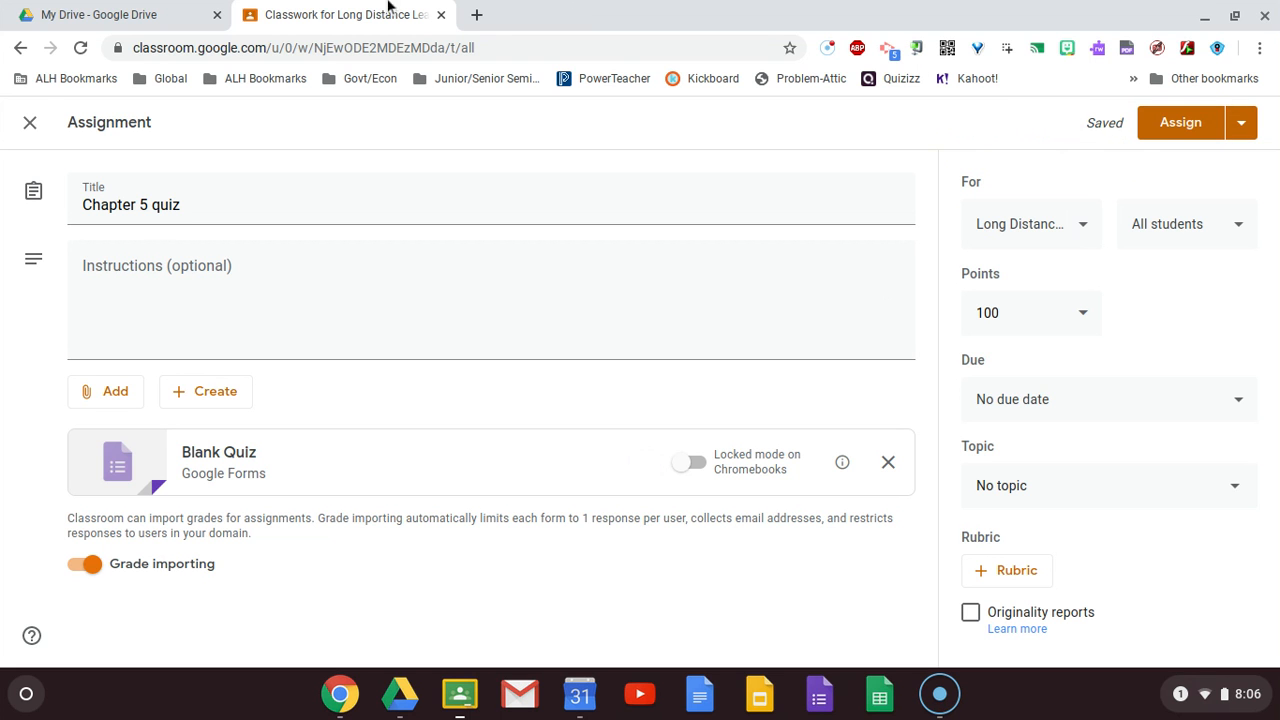
pyautogui.click(30, 122)
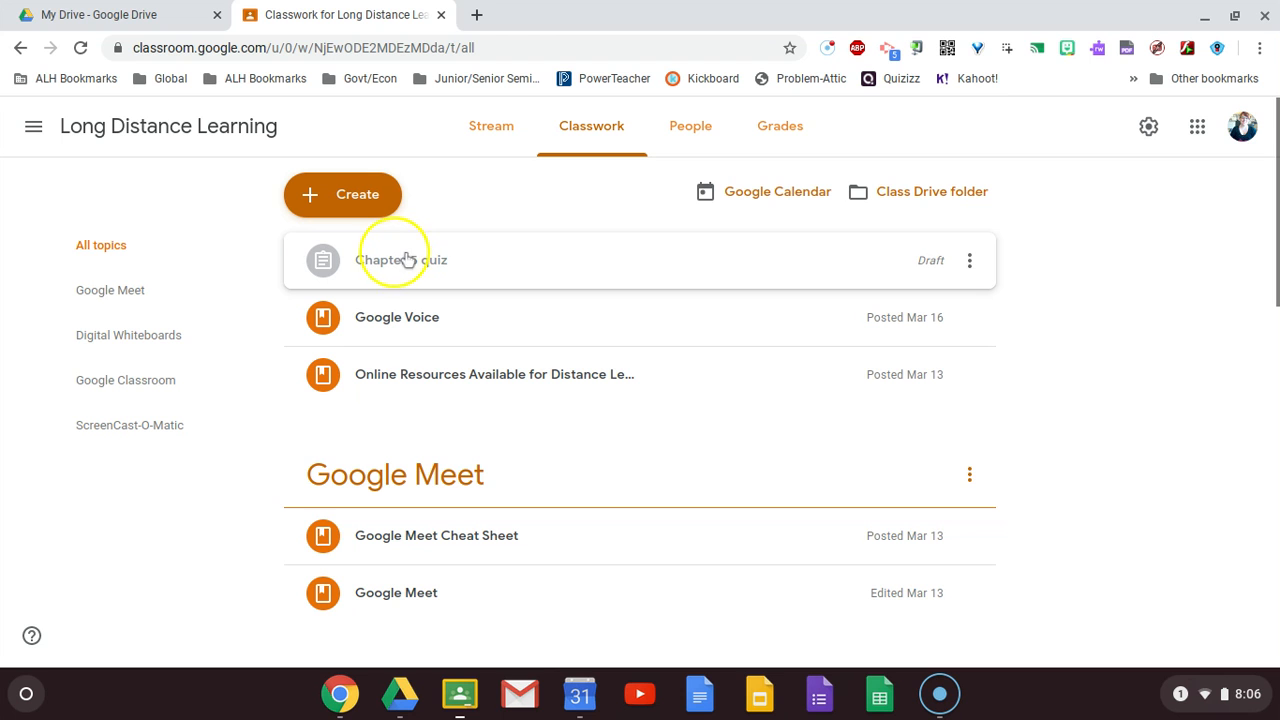
# - Delete the draft Chapter 5 quiz assignment from the class's Classwork list
pyautogui.click(973, 262)
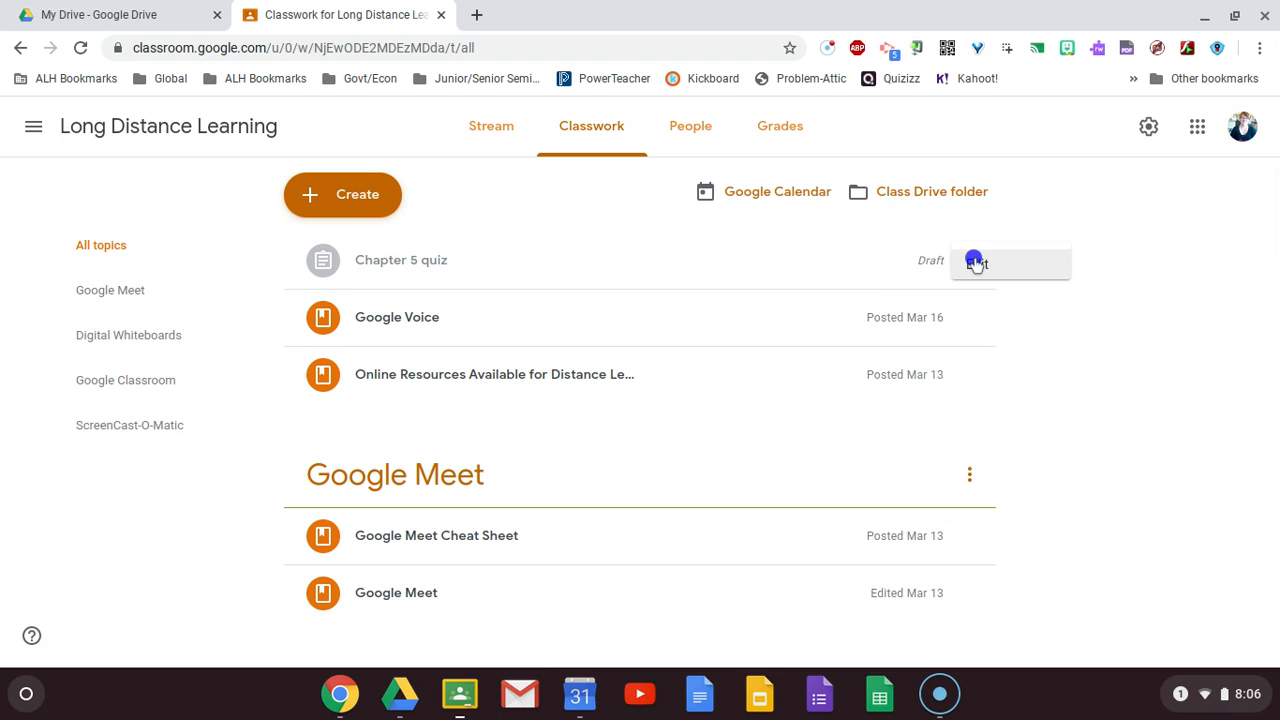
pyautogui.click(912, 332)
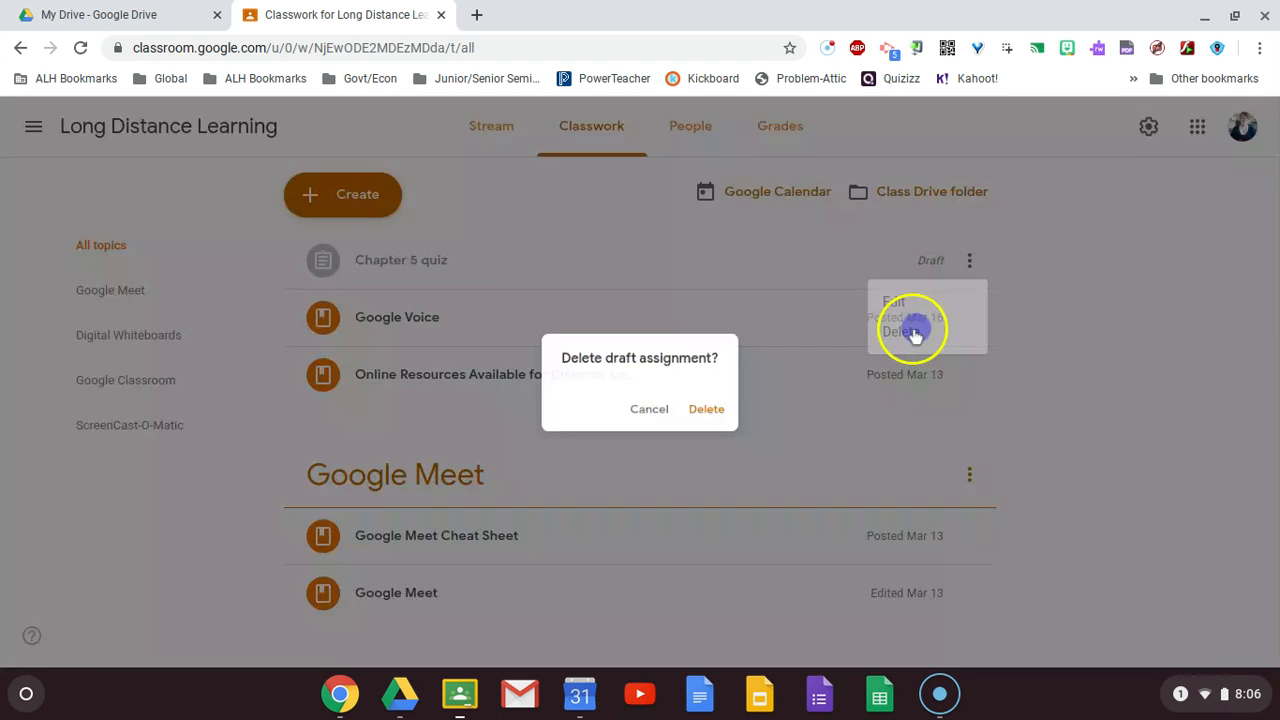
pyautogui.click(716, 414)
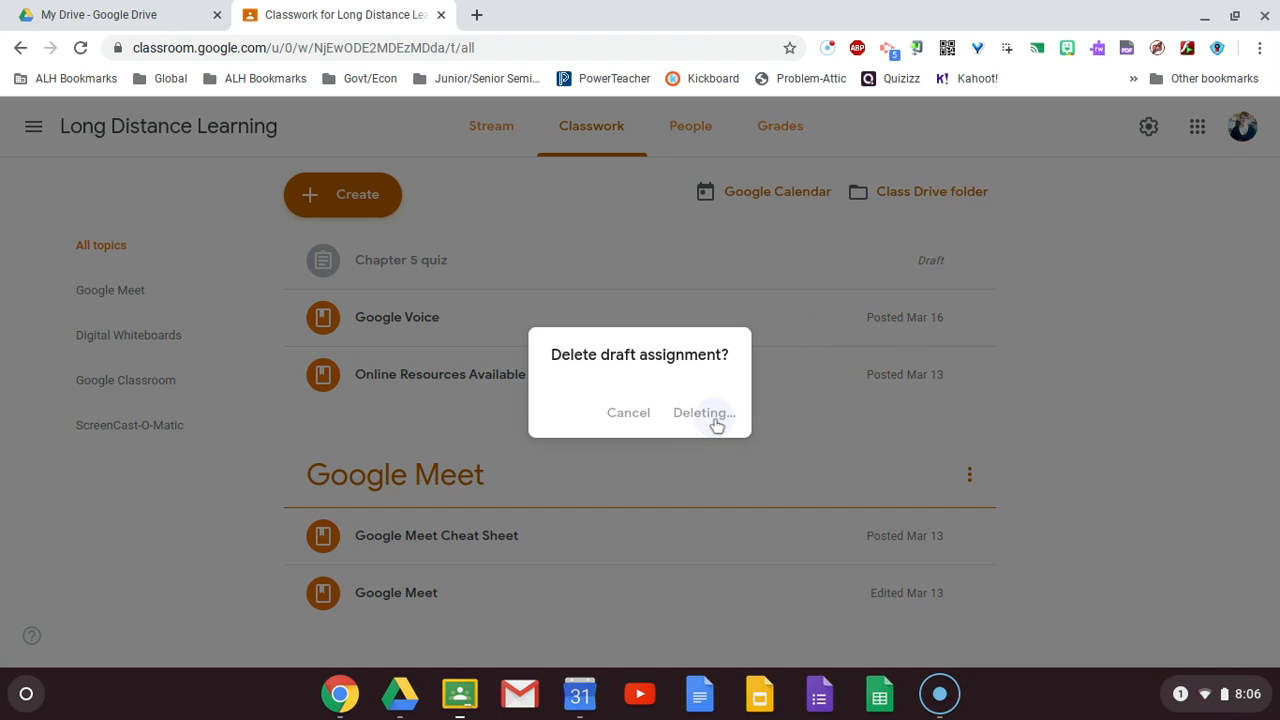
# - Look through the remaining Classwork topics and open the Long Distance Learning class's Stream page
pyautogui.scroll(-4, 980, 452)
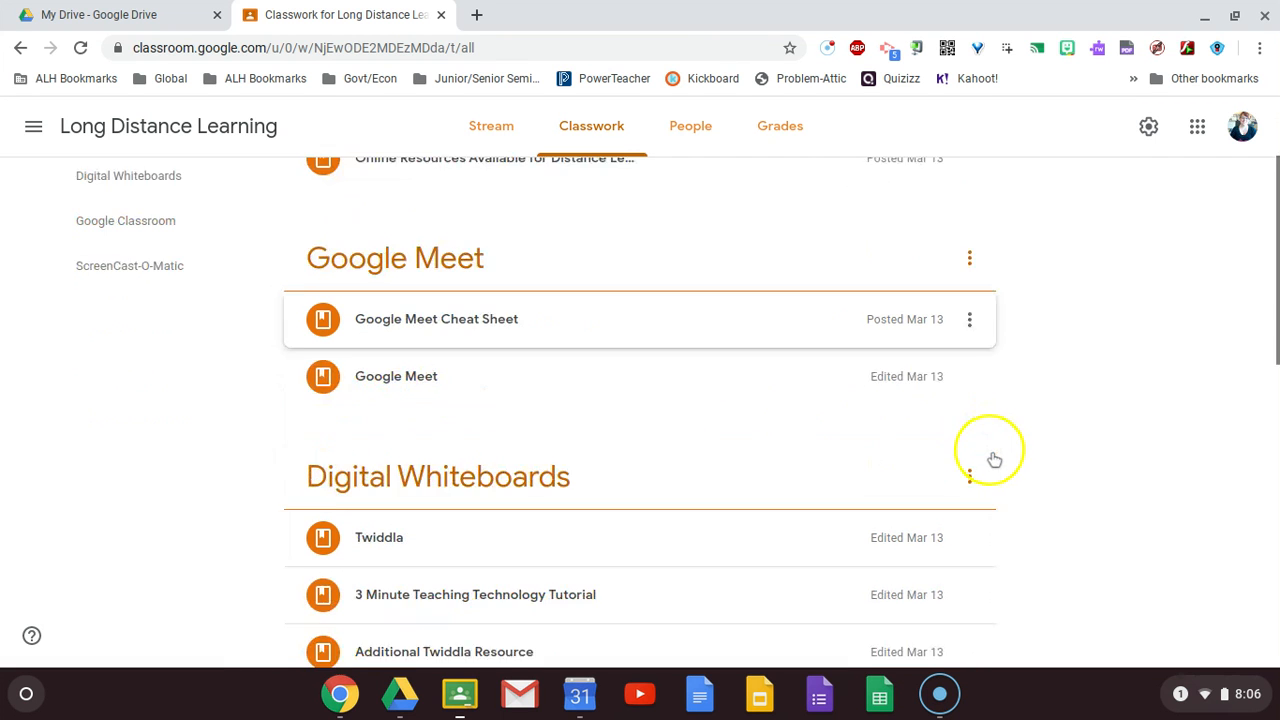
pyautogui.scroll(-2, 990, 457)
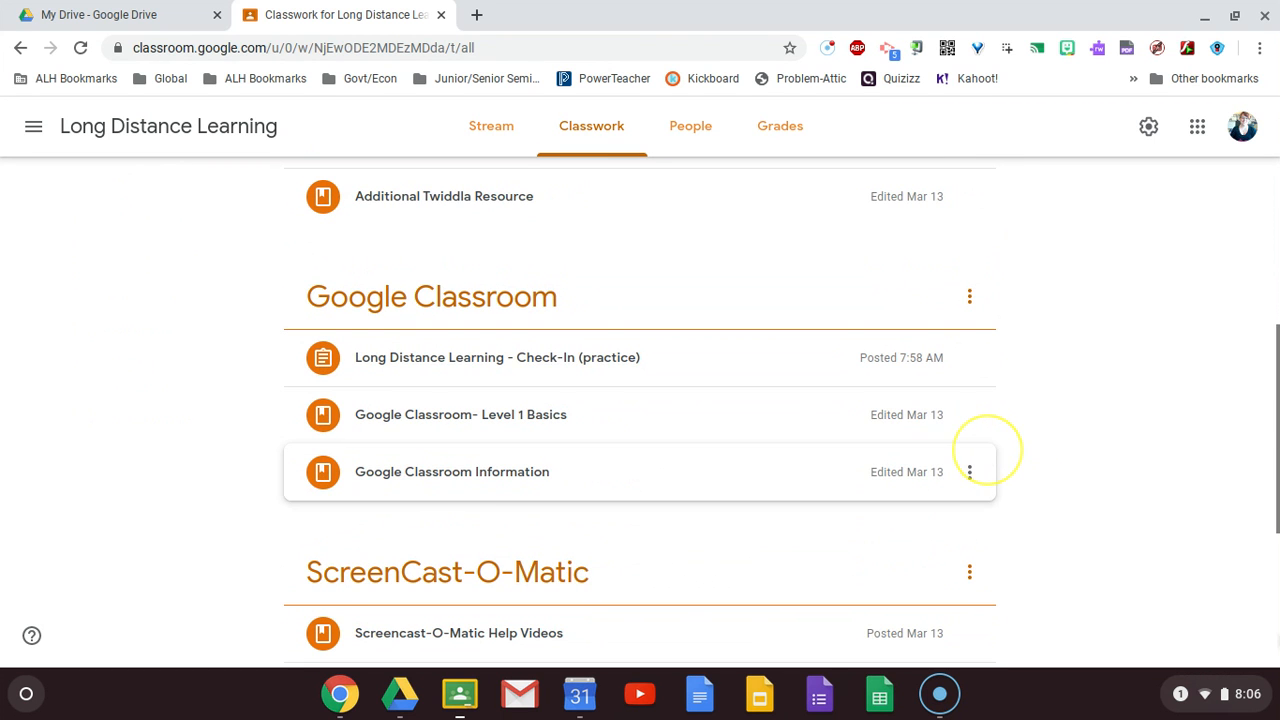
pyautogui.scroll(6, 490, 500)
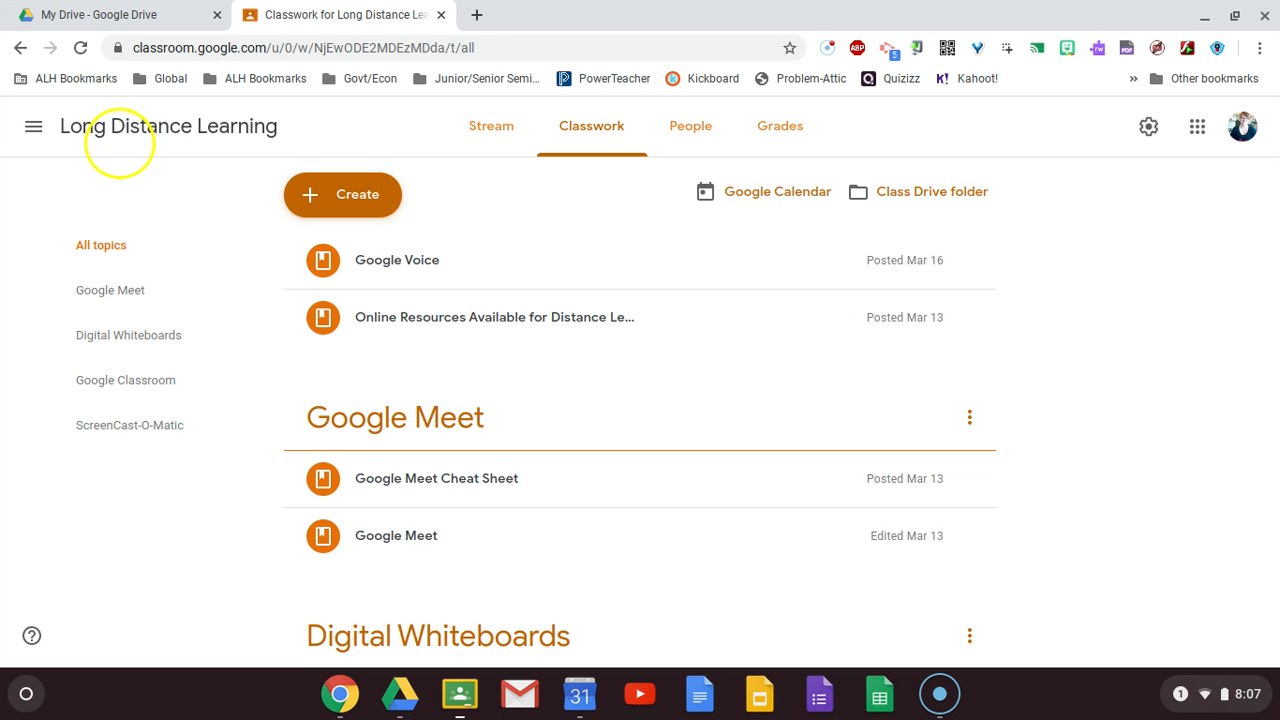
pyautogui.click(118, 136)
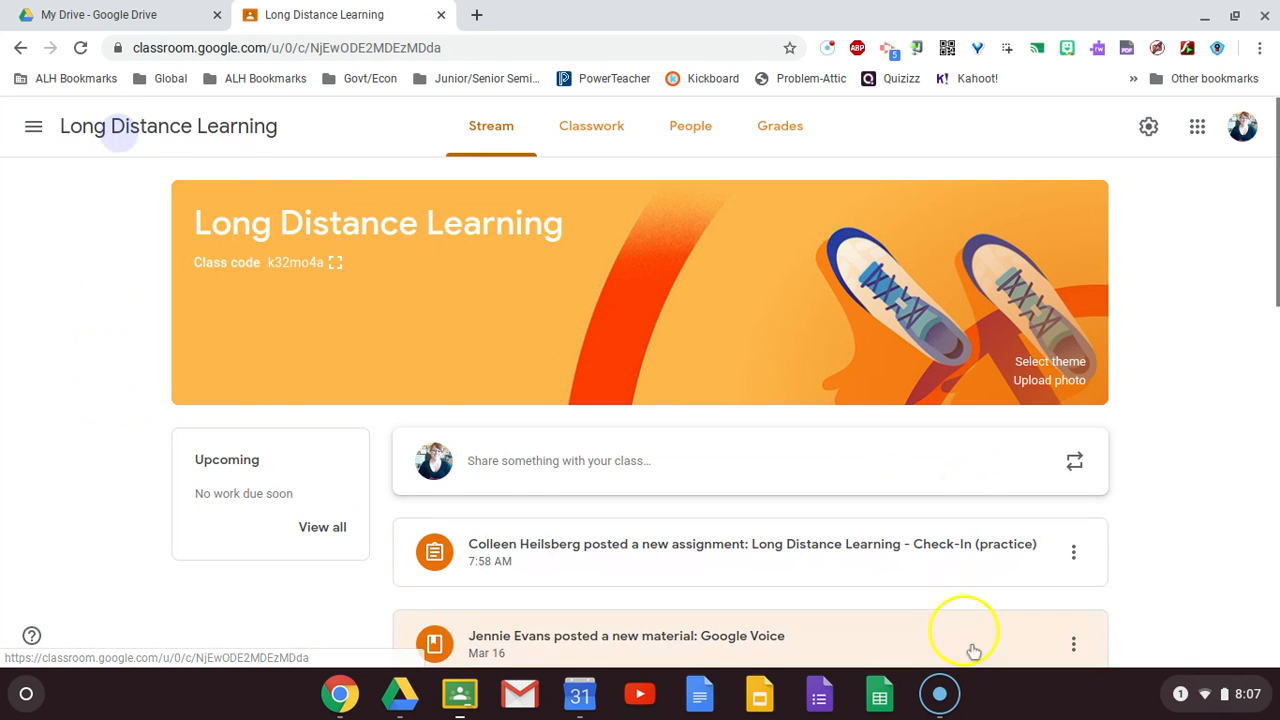